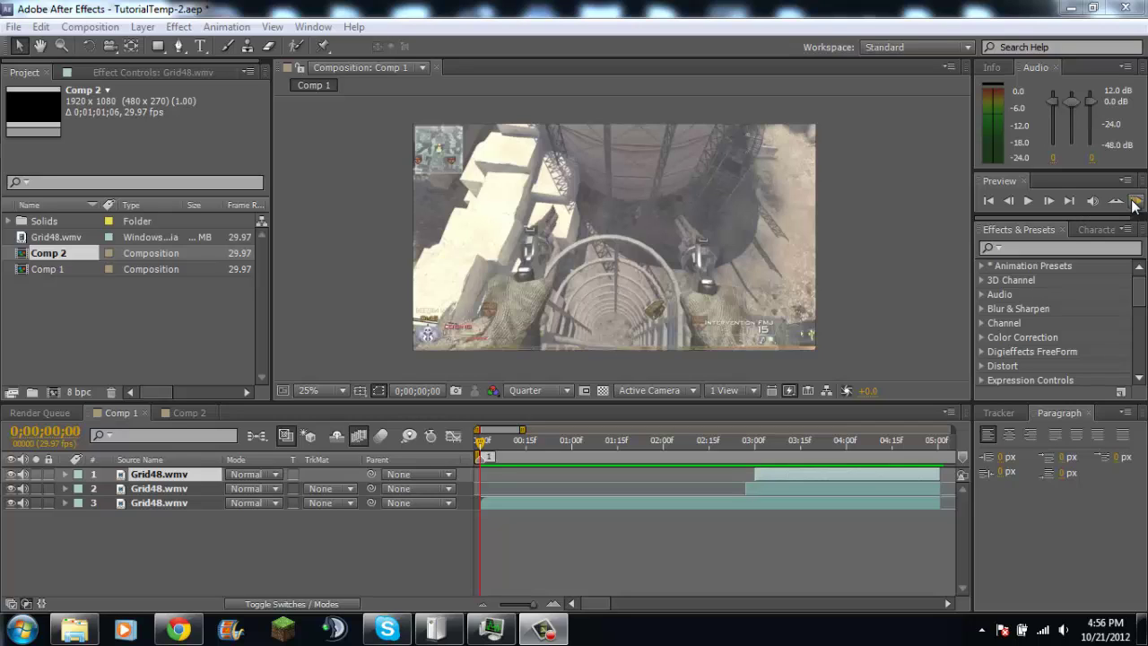
{"action": "left_click", "coordinate": [1135, 202]}
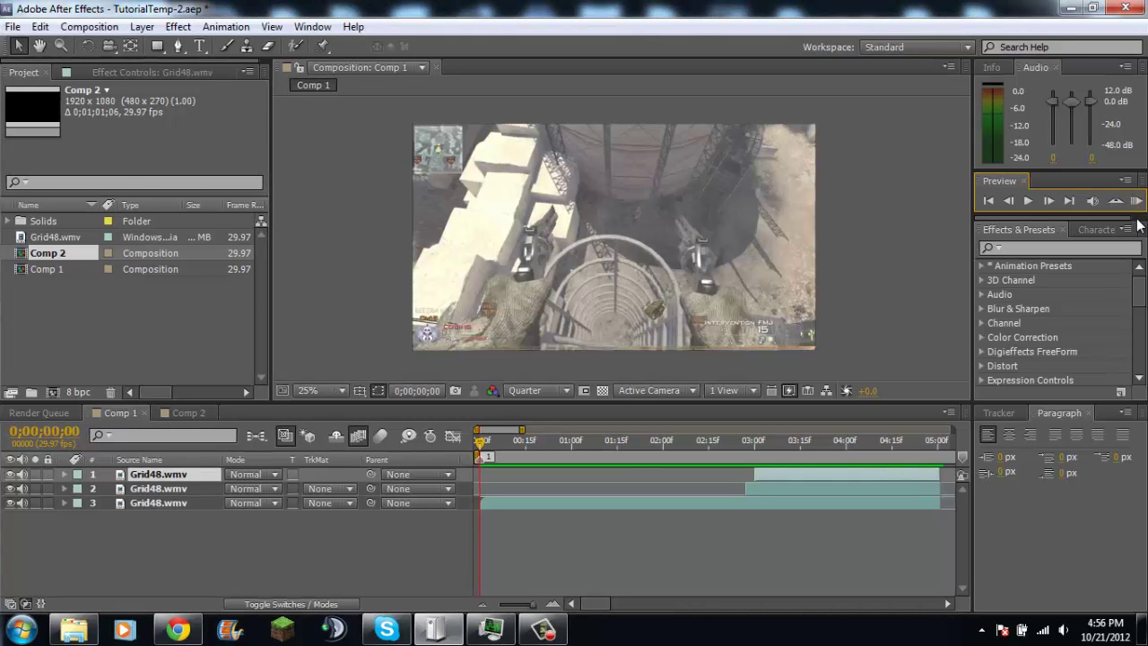
{"action": "left_click", "coordinate": [1137, 201]}
{"action": "left_click_drag", "start_coordinate": [722, 441], "coordinate": [756, 446]}
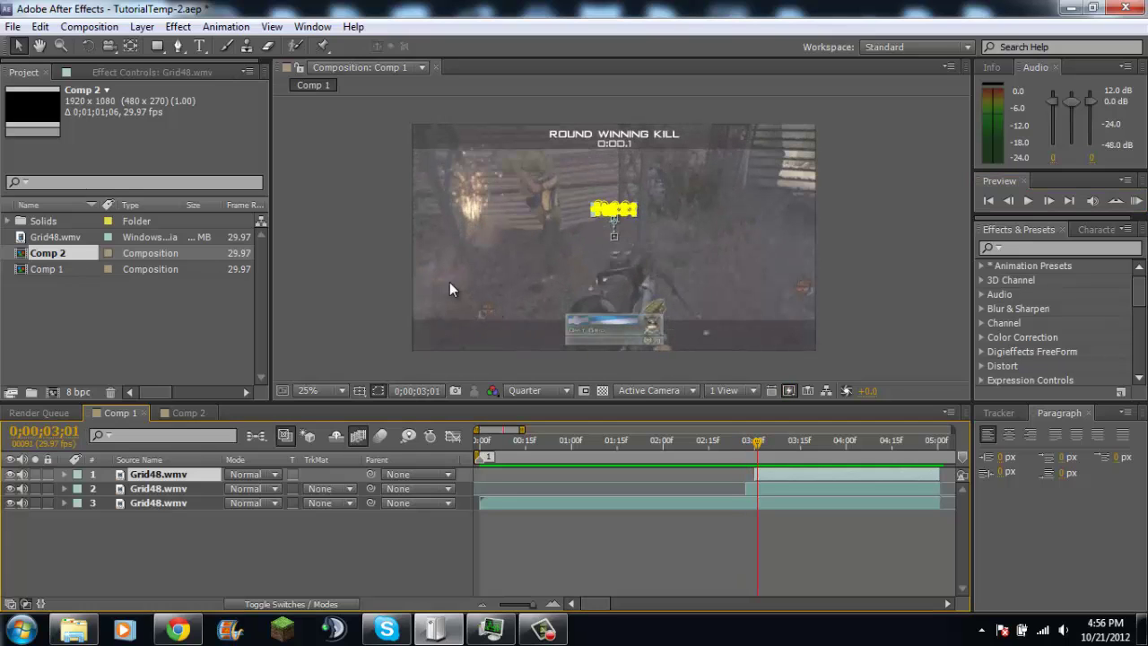
{"action": "left_click", "coordinate": [530, 372]}
{"action": "key", "text": "Page_Down"}
{"action": "mouse_move", "coordinate": [756, 441]}
{"action": "left_mouse_down"}
{"action": "mouse_move", "coordinate": [743, 441]}
{"action": "mouse_move", "coordinate": [866, 422]}
{"action": "mouse_move", "coordinate": [711, 458]}
{"action": "mouse_move", "coordinate": [759, 462]}
{"action": "mouse_move", "coordinate": [741, 462]}
{"action": "mouse_move", "coordinate": [740, 475]}
{"action": "mouse_move", "coordinate": [930, 465]}
{"action": "mouse_move", "coordinate": [687, 457]}
{"action": "mouse_move", "coordinate": [760, 494]}
{"action": "mouse_move", "coordinate": [737, 481]}
{"action": "mouse_move", "coordinate": [424, 475]}
{"action": "mouse_move", "coordinate": [394, 463]}
{"action": "left_mouse_up"}
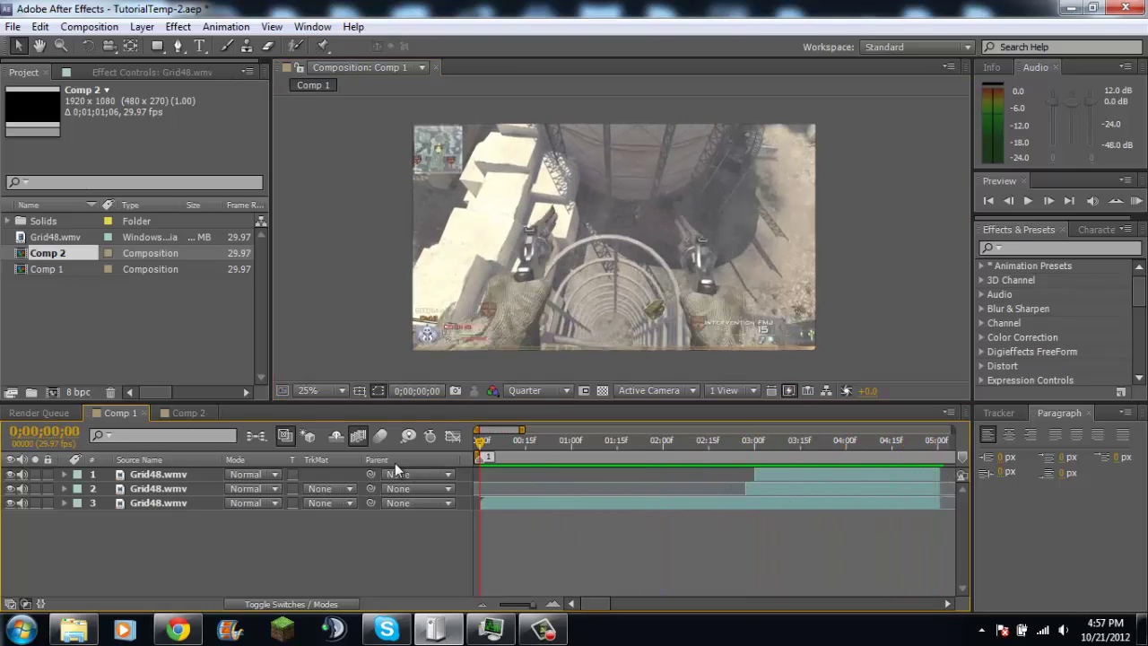
In Comp 2, toggle the top Grid48.wmv layer's visibility to compare it with the footage beneath.
{"action": "left_click", "coordinate": [182, 409]}
{"action": "left_click", "coordinate": [166, 474]}
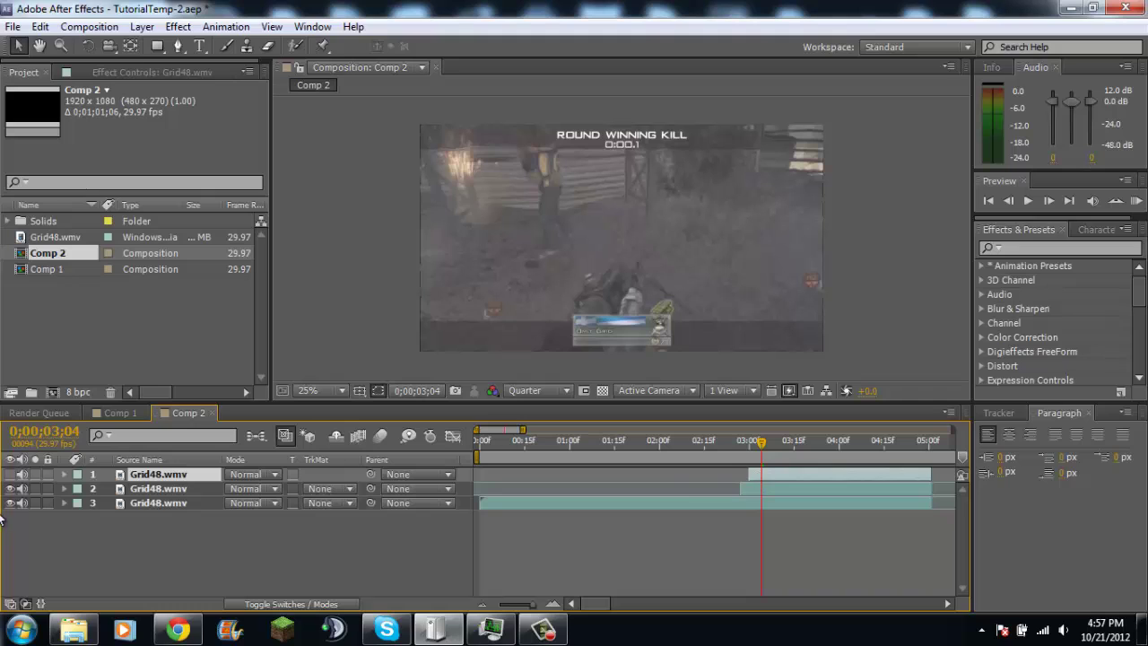
{"action": "left_click", "coordinate": [10, 475]}
{"action": "left_click", "coordinate": [9, 475]}
{"action": "left_click", "coordinate": [9, 475]}
{"action": "left_click", "coordinate": [10, 476]}
Enable time remapping on the top Grid48.wmv layer from its context menu.
{"action": "right_click", "coordinate": [767, 476]}
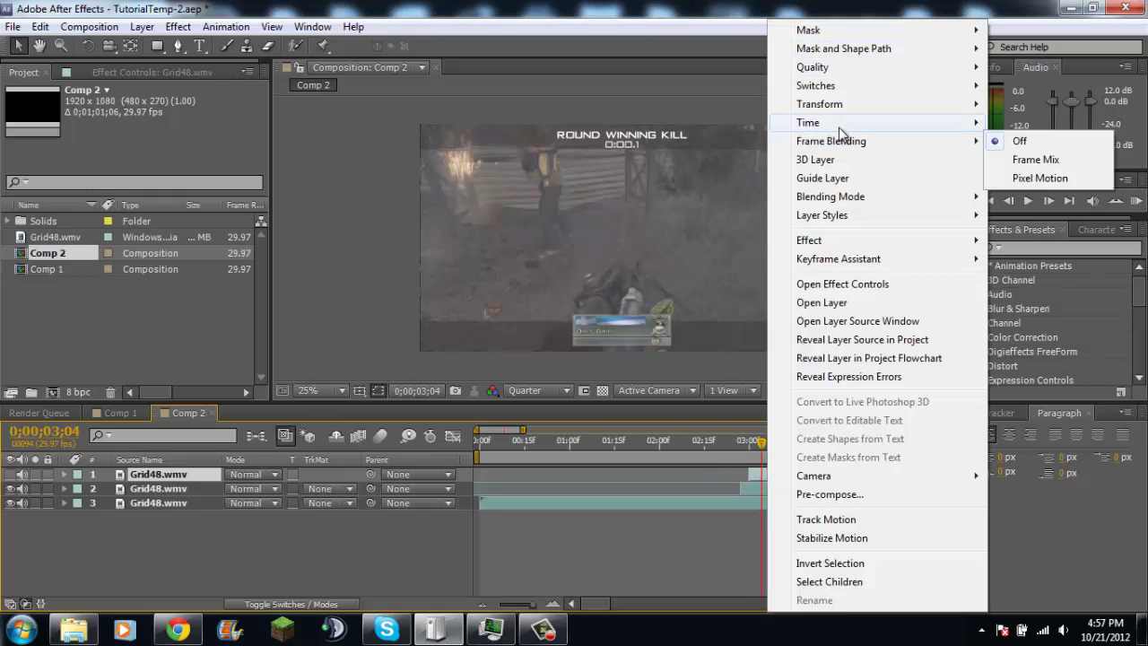
{"action": "mouse_move", "coordinate": [838, 127]}
{"action": "left_click", "coordinate": [702, 122]}
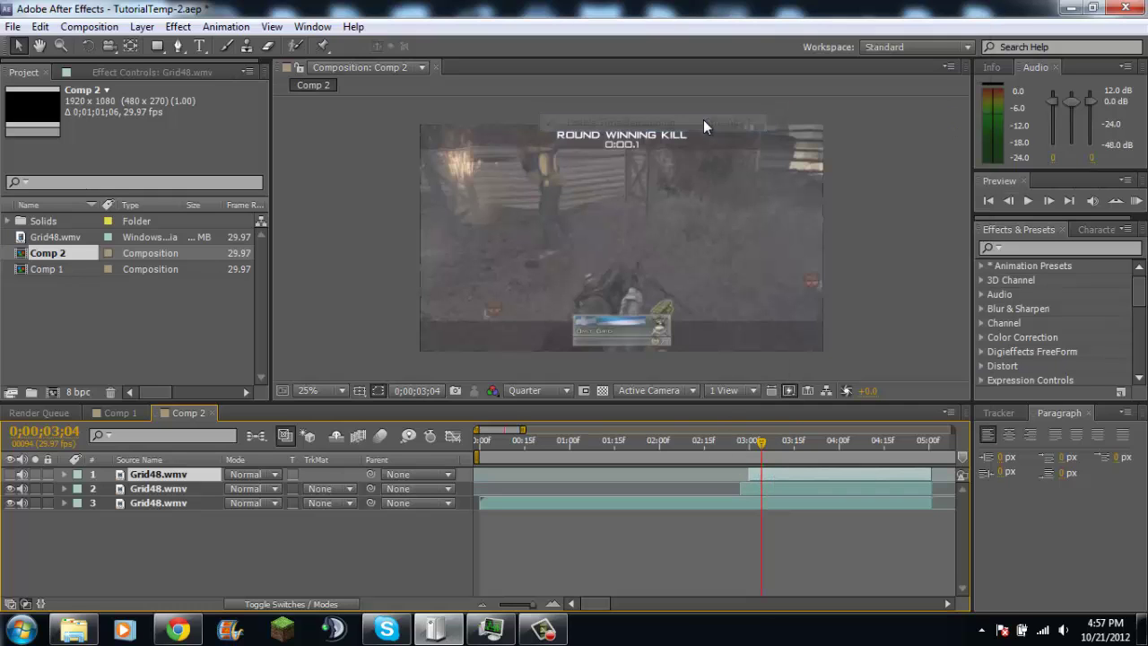
{"action": "right_click", "coordinate": [770, 474]}
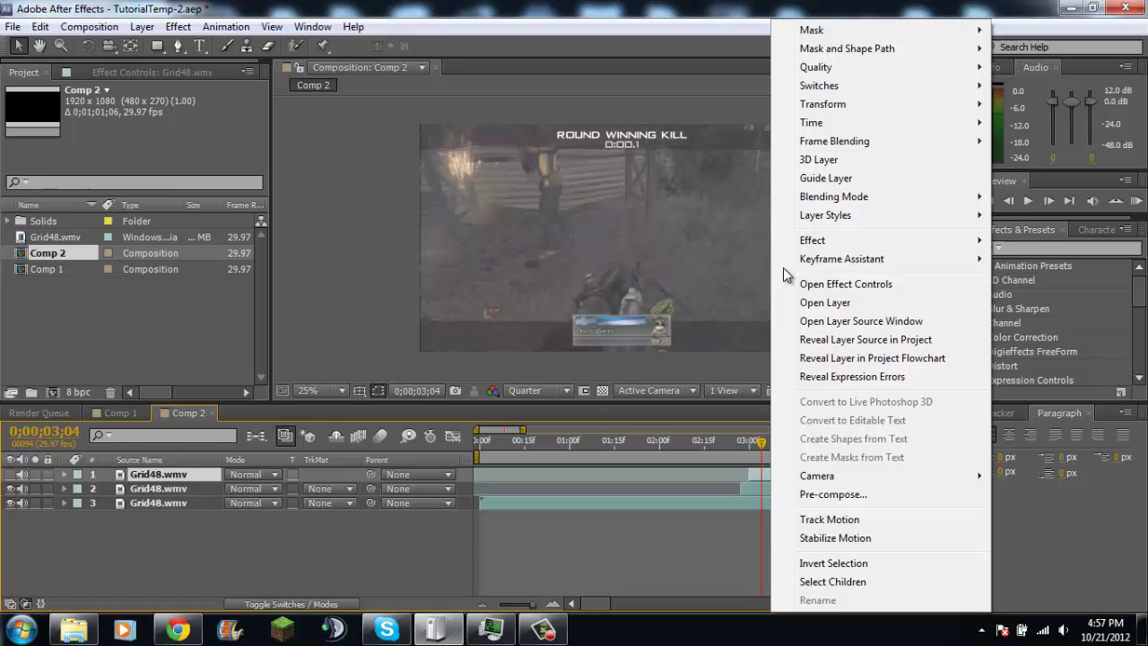
{"action": "left_click", "coordinate": [438, 565]}
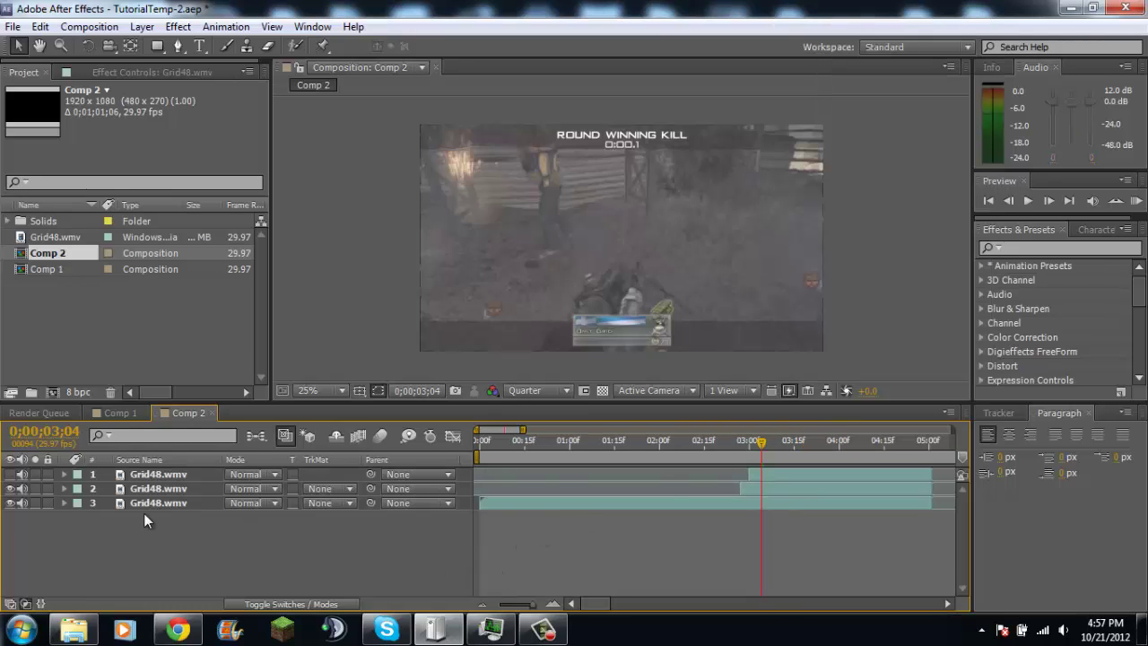
Preview Comp 2, then slide the top layer slightly earlier to show the +500 frame.
{"action": "left_click", "coordinate": [152, 477]}
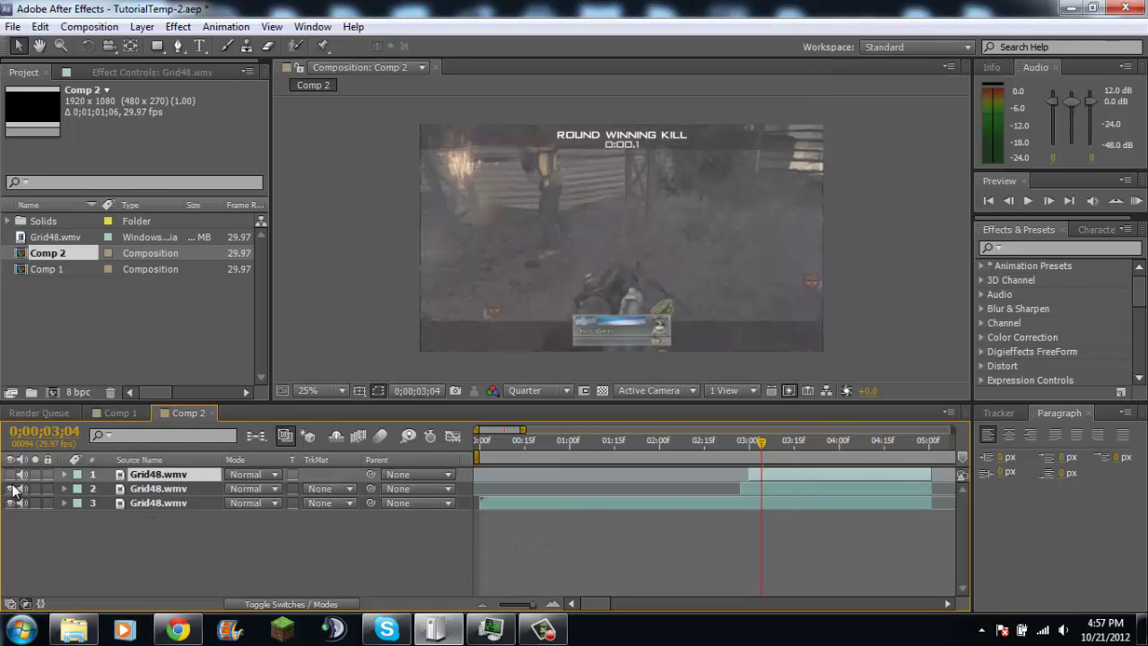
{"action": "left_click", "coordinate": [1136, 201]}
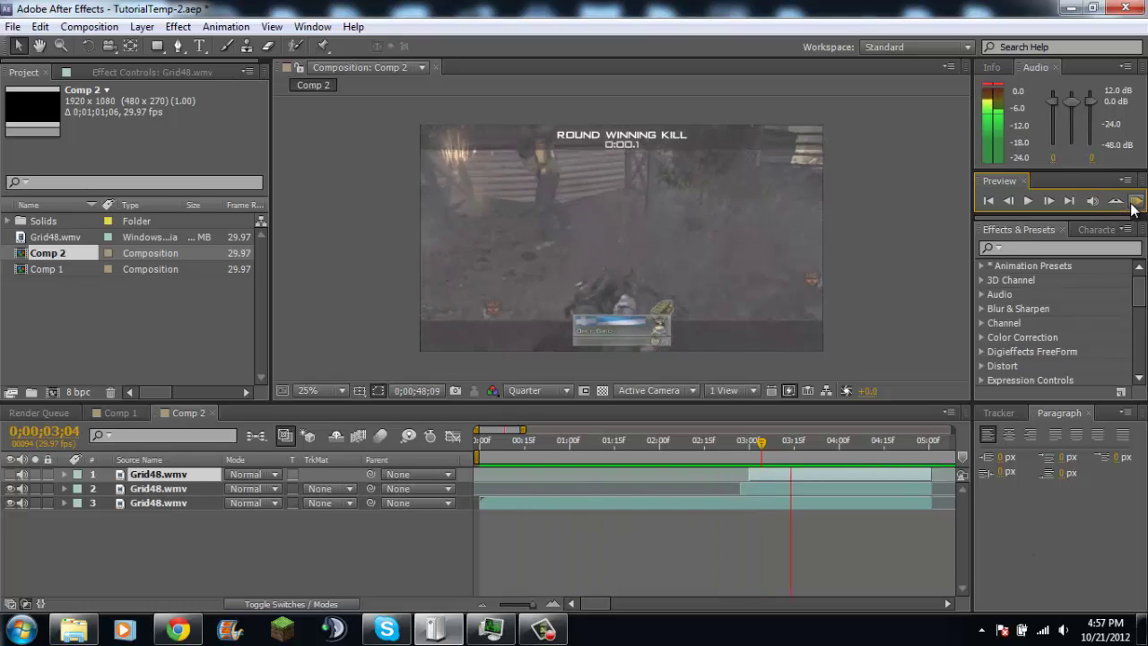
{"action": "left_click", "coordinate": [810, 508]}
{"action": "left_click_drag", "start_coordinate": [812, 479], "coordinate": [796, 477]}
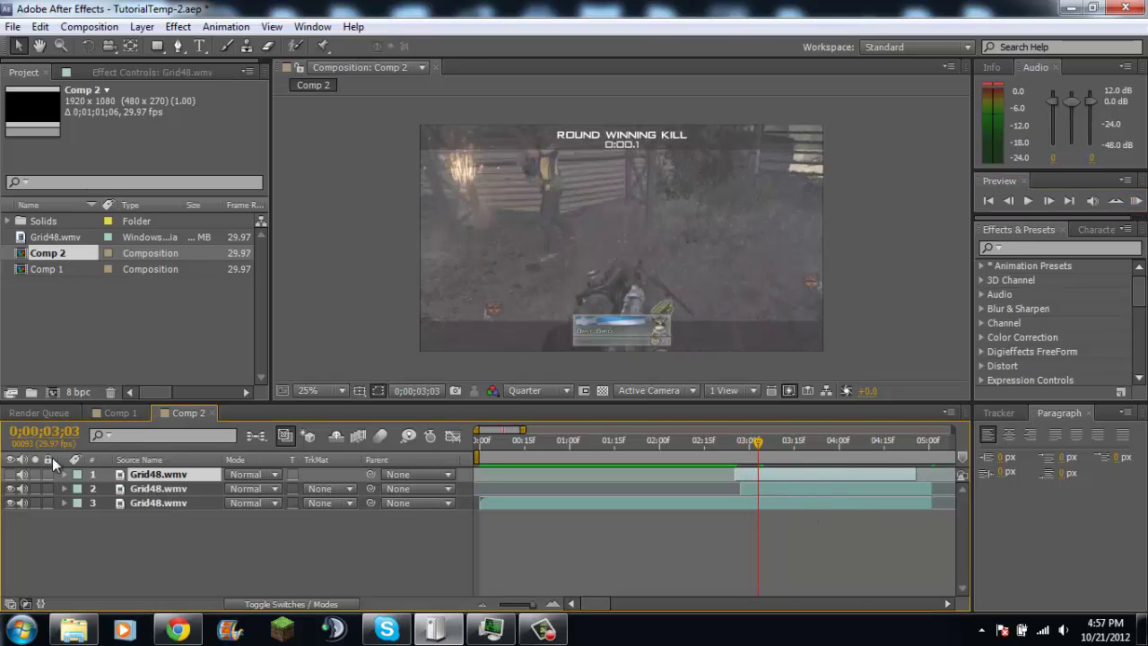
{"action": "left_click", "coordinate": [11, 474]}
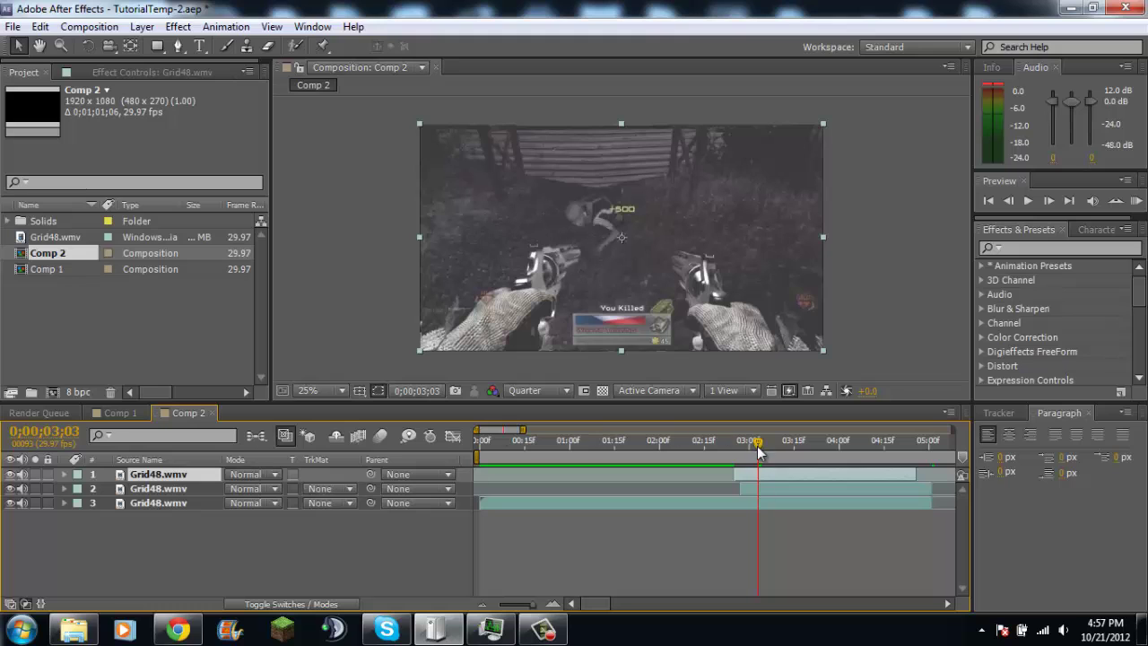
Scrub and preview the clip to the +500 frame, sliding the top layer later.
{"action": "left_click_drag", "start_coordinate": [758, 448], "coordinate": [735, 451]}
{"action": "left_click", "coordinate": [1028, 200]}
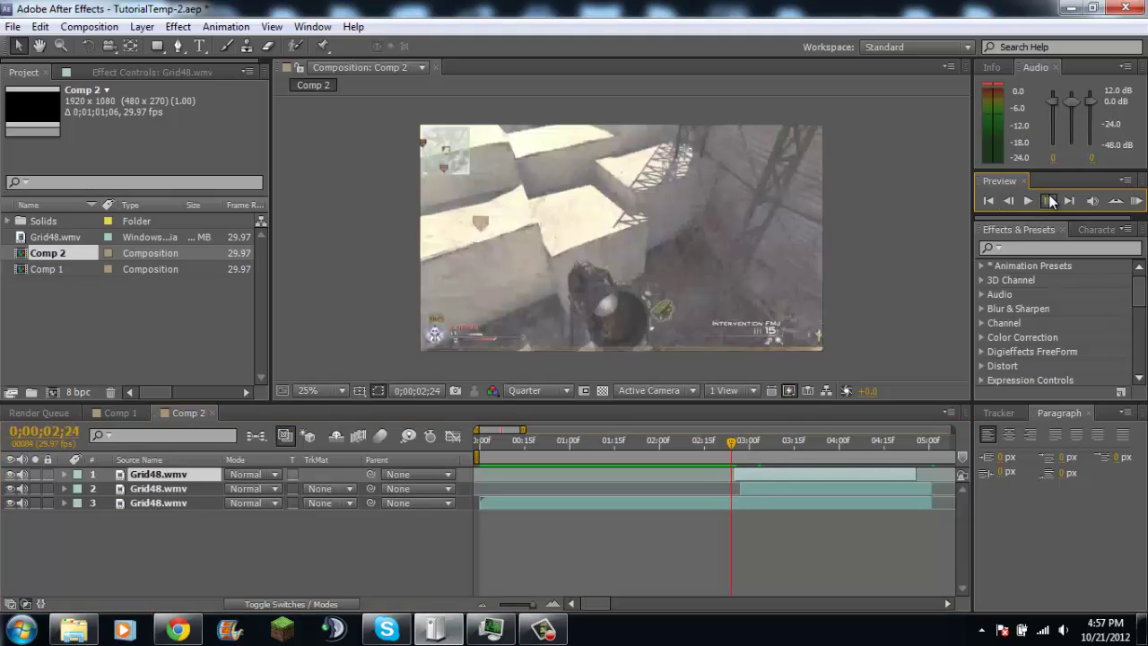
{"action": "left_click", "coordinate": [1049, 200]}
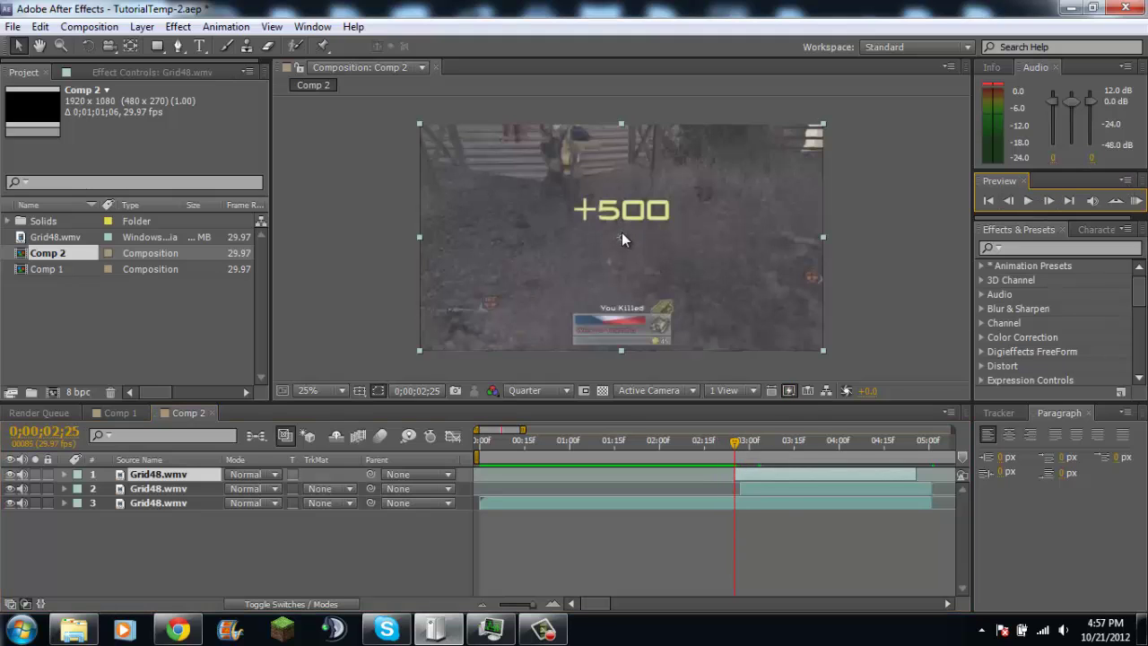
{"action": "left_click_drag", "start_coordinate": [772, 470], "coordinate": [744, 471]}
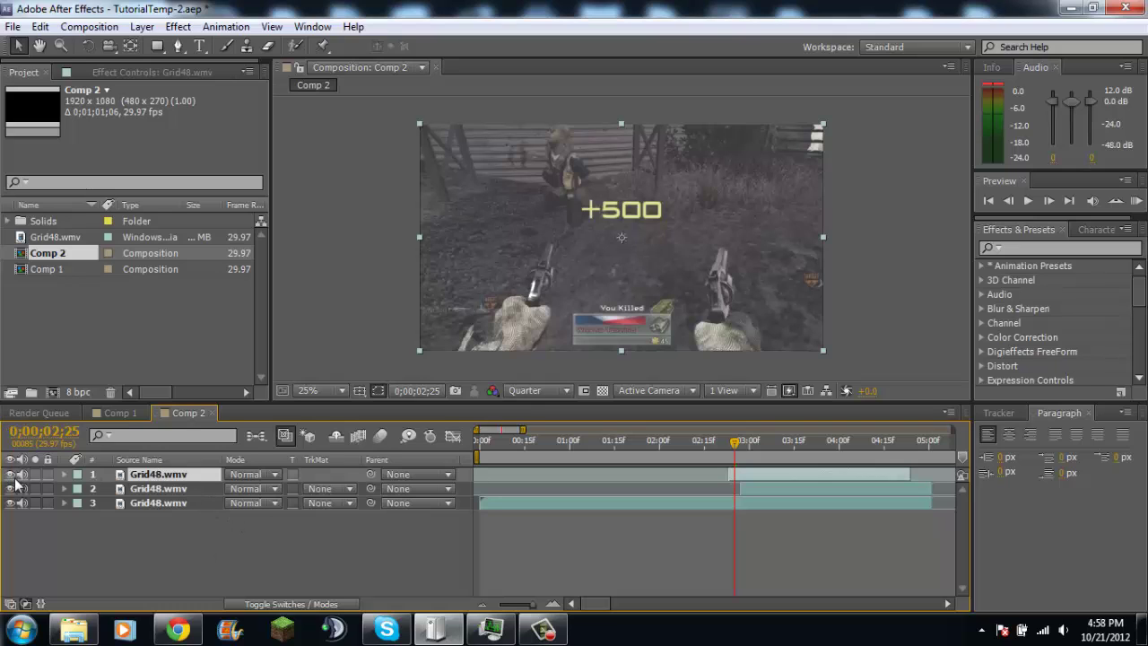
{"action": "left_click", "coordinate": [847, 537]}
Select the top Grid48.wmv layer, nudge it earlier, and set the time to 0;00;02;21.
{"action": "left_click", "coordinate": [756, 503]}
{"action": "left_click", "coordinate": [758, 496]}
{"action": "left_click", "coordinate": [758, 498]}
{"action": "left_click", "coordinate": [742, 473]}
{"action": "left_click_drag", "start_coordinate": [741, 473], "coordinate": [730, 477]}
{"action": "left_click", "coordinate": [721, 448]}
{"action": "left_click", "coordinate": [10, 475]}
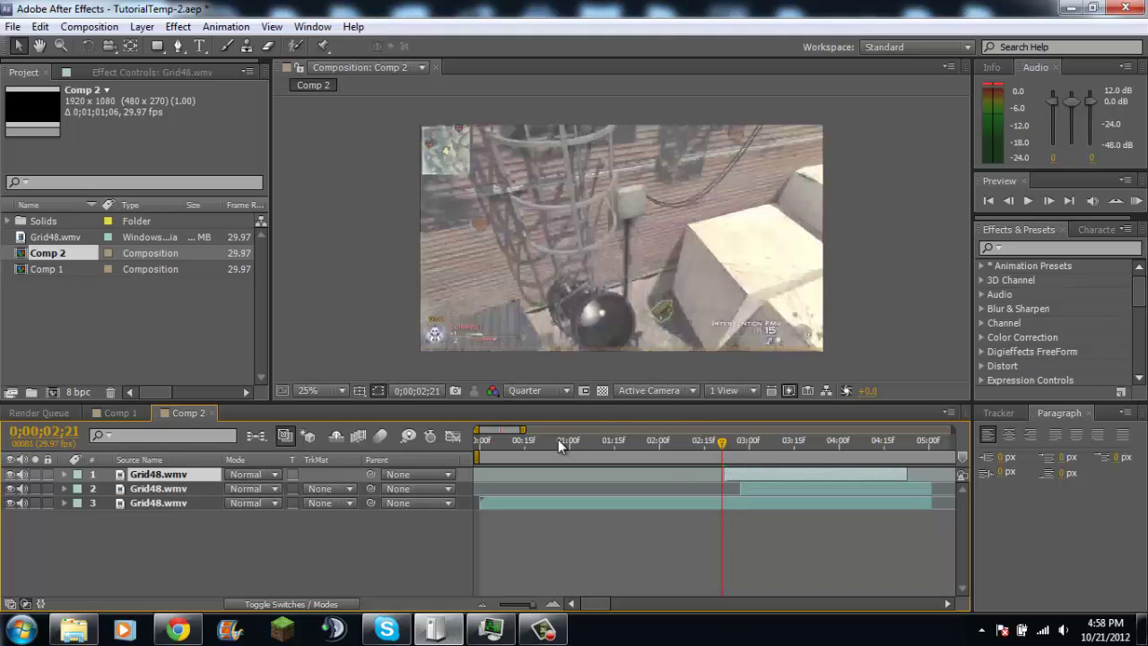
Step to 0;00;02;22 and trim the top layer's in-point there with Alt+[.
{"action": "left_click", "coordinate": [1048, 200]}
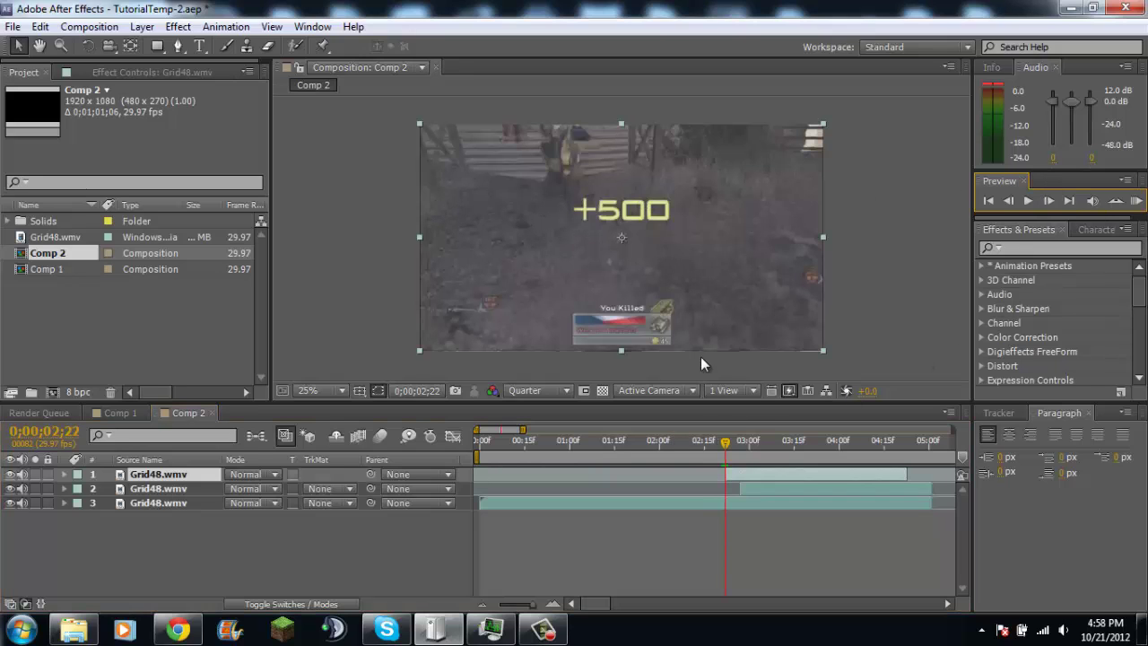
{"action": "left_click_drag", "start_coordinate": [725, 473], "coordinate": [729, 447]}
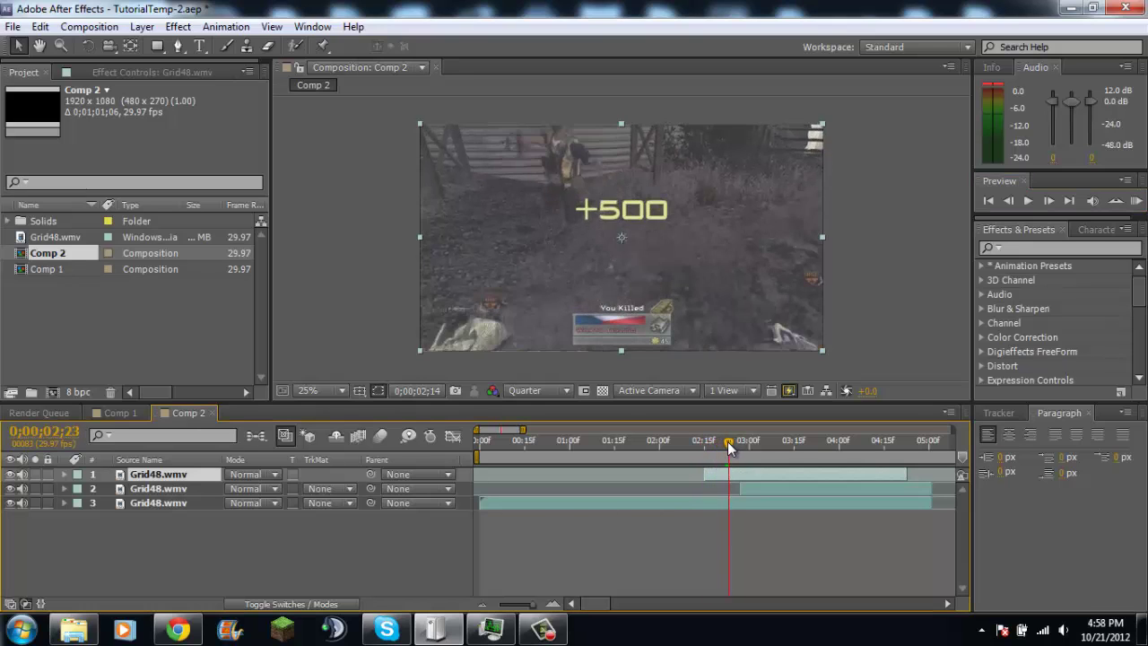
{"action": "left_click", "coordinate": [1008, 201]}
{"action": "left_click", "coordinate": [1008, 201]}
{"action": "left_click", "coordinate": [1051, 200]}
{"action": "left_click", "coordinate": [806, 480]}
{"action": "key", "text": "alt+bracketleft"}
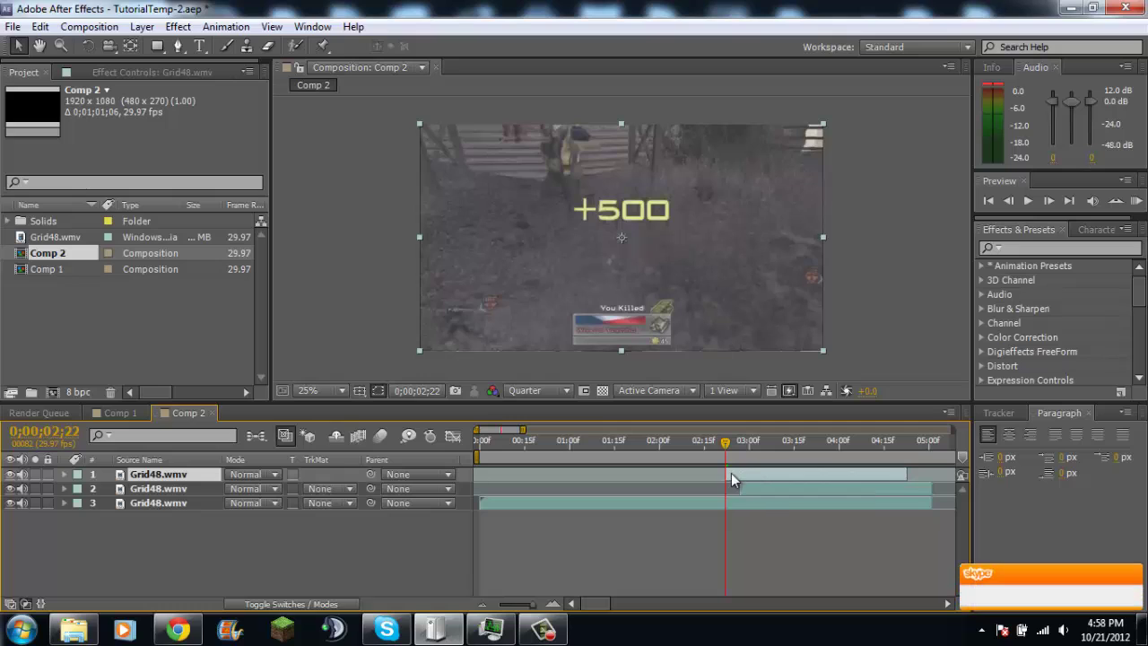
Freeze the top layer on its +500 frame with Time > Freeze Frame.
{"action": "right_click", "coordinate": [731, 473]}
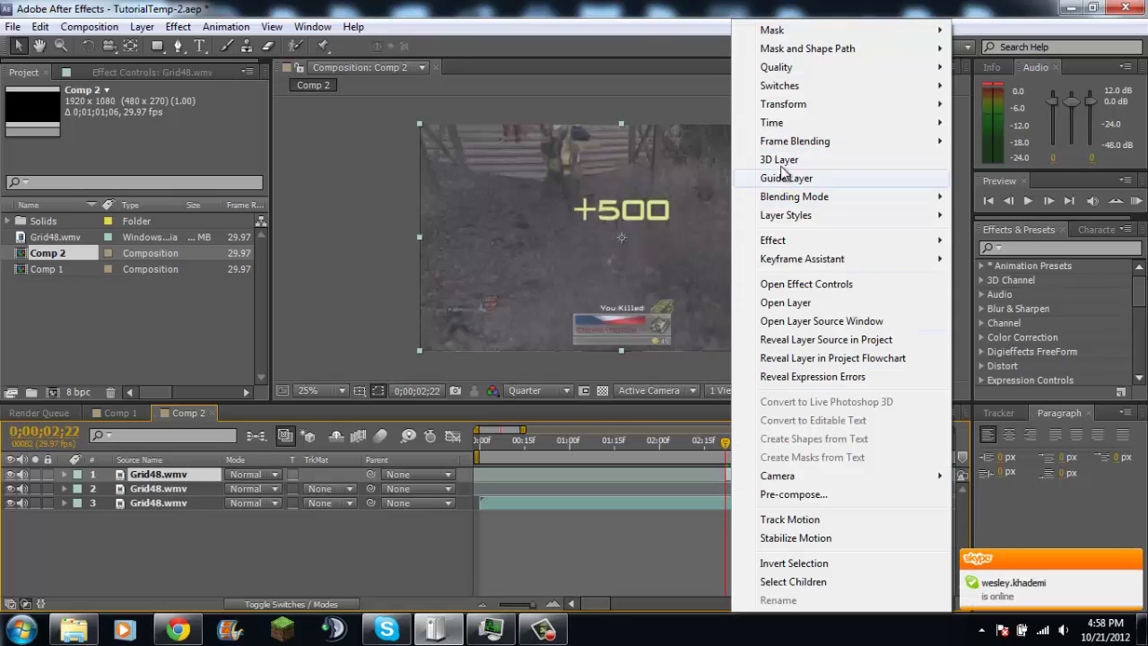
{"action": "mouse_move", "coordinate": [782, 130]}
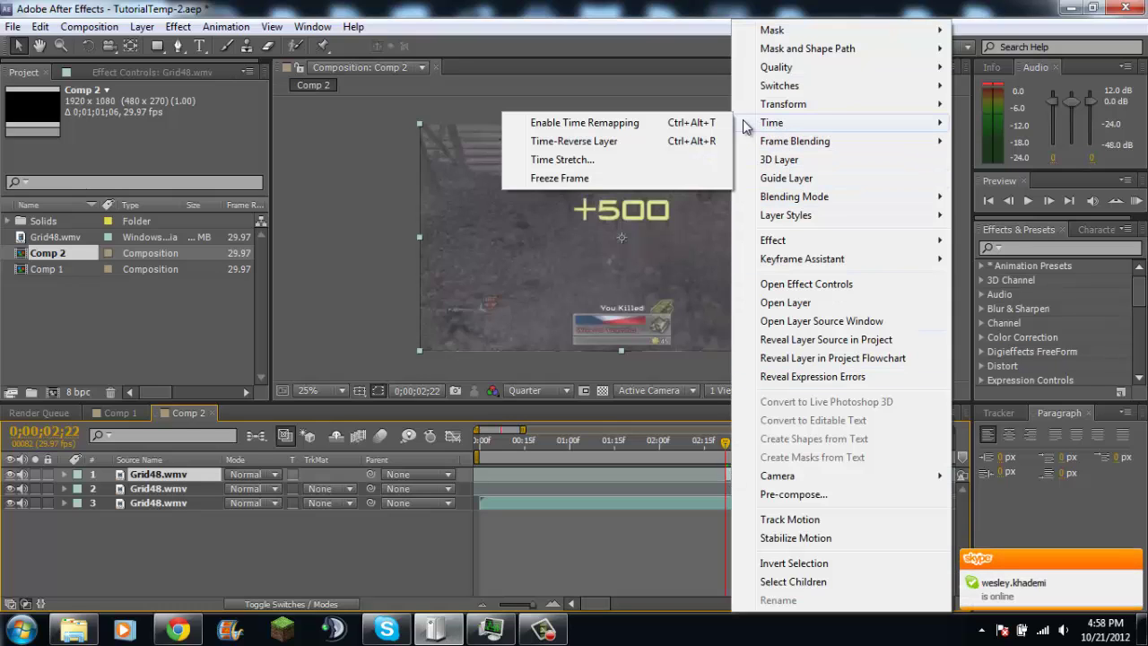
{"action": "left_click", "coordinate": [626, 178]}
{"action": "mouse_move", "coordinate": [725, 451]}
{"action": "left_mouse_down"}
{"action": "mouse_move", "coordinate": [810, 455]}
{"action": "mouse_move", "coordinate": [724, 465]}
{"action": "left_mouse_up"}
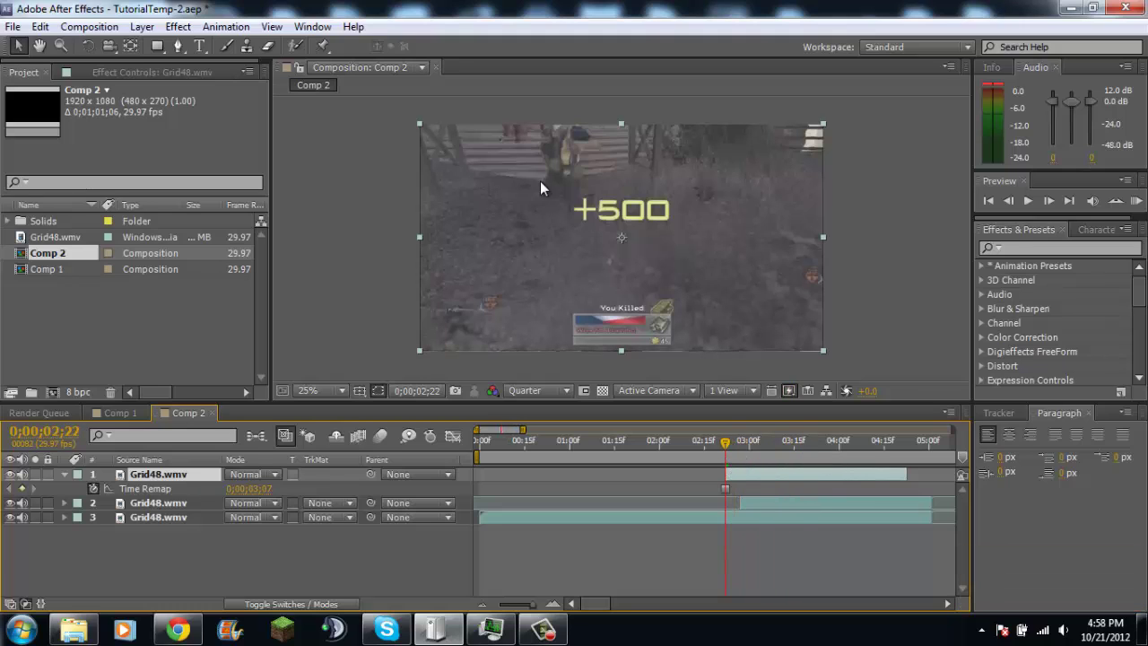
Magnify and centre the viewer on the +500 text, with preview resolution set to Full.
{"action": "key", "text": "slash"}
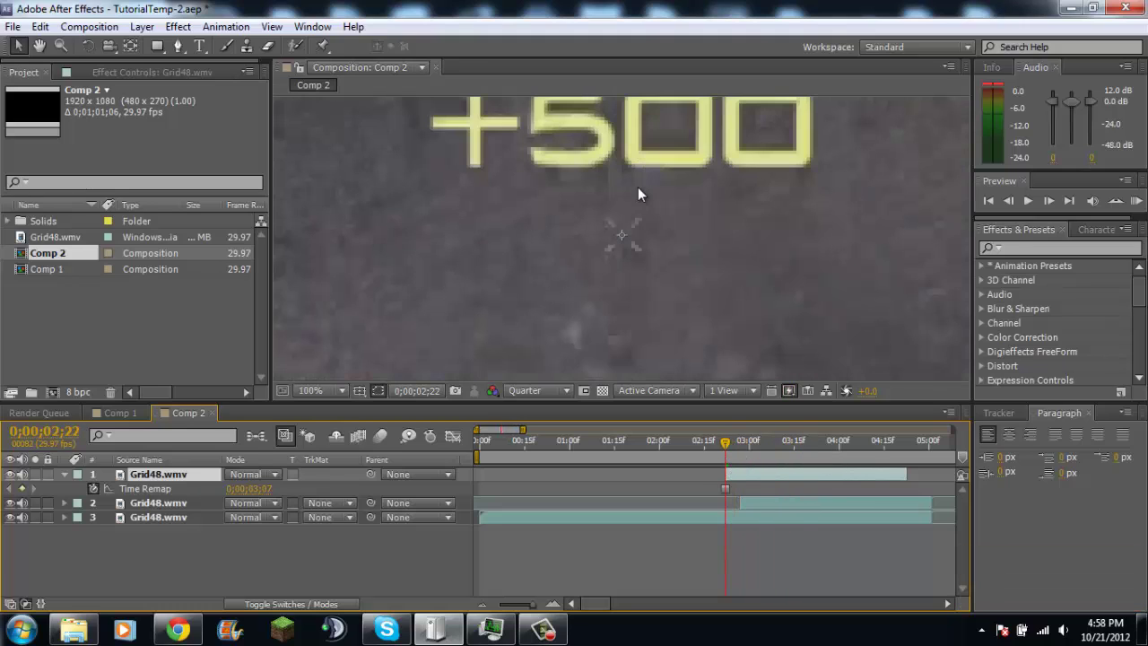
{"action": "left_click", "coordinate": [40, 47]}
{"action": "left_click_drag", "start_coordinate": [605, 167], "coordinate": [736, 277]}
{"action": "scroll", "coordinate": [577, 238], "scroll_direction": "up", "scroll_amount": 2}
{"action": "left_click", "coordinate": [556, 392]}
{"action": "left_click", "coordinate": [538, 436]}
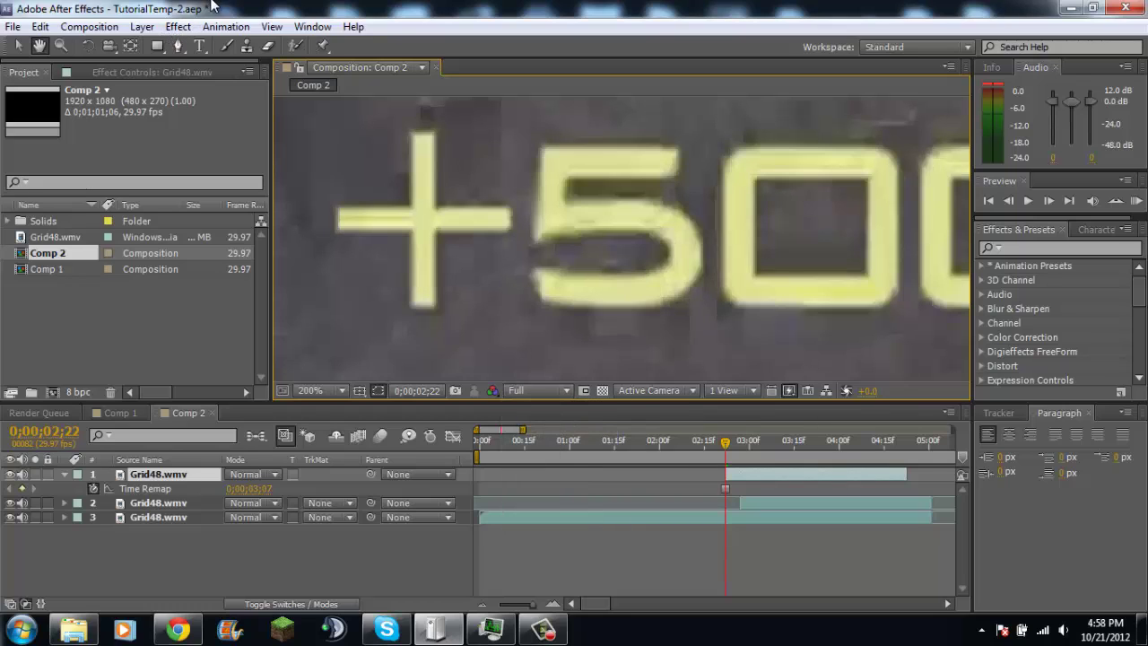
Trace a closed Pen-tool mask around the plus sign of +500.
{"action": "left_click", "coordinate": [176, 46]}
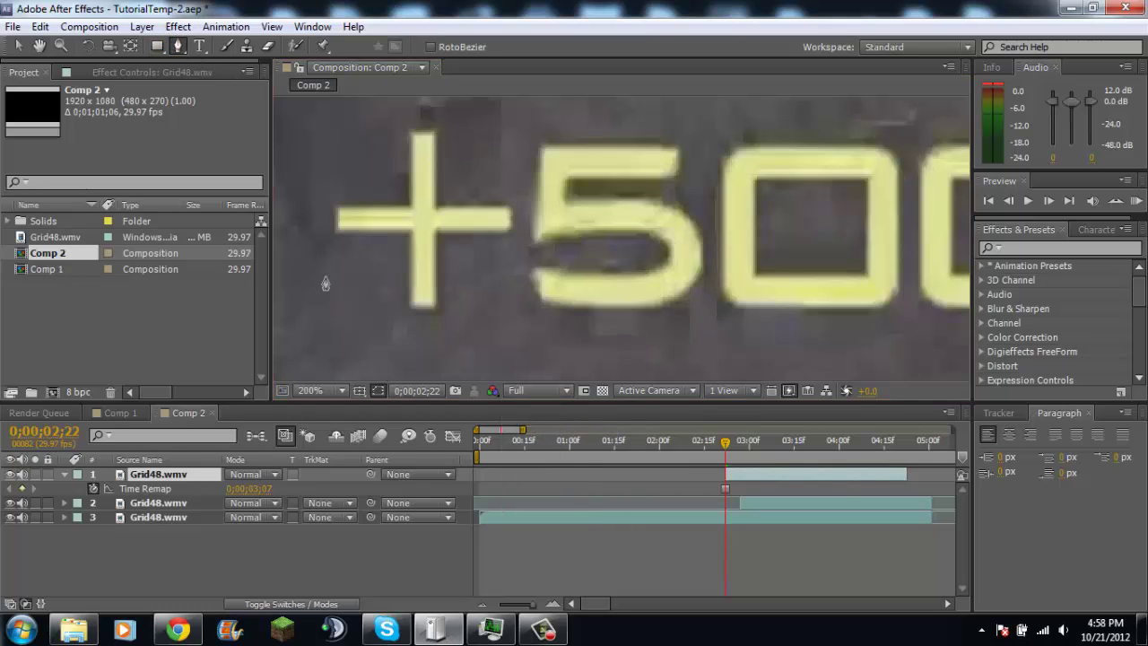
{"action": "left_click", "coordinate": [335, 230]}
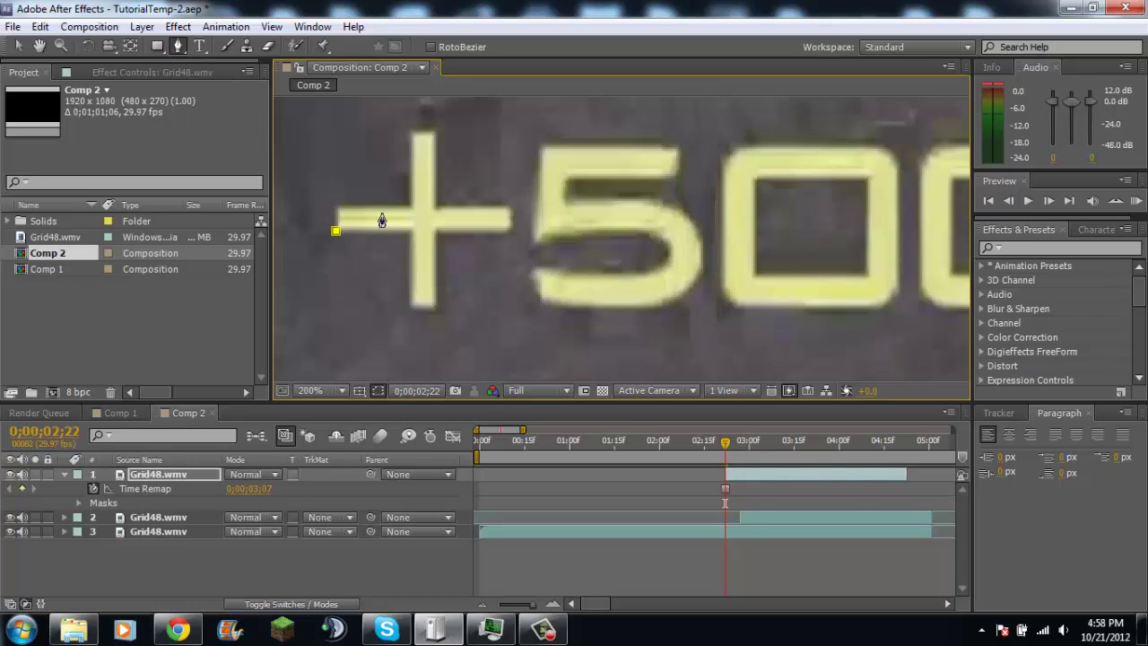
{"action": "left_click", "coordinate": [410, 234]}
{"action": "left_click", "coordinate": [411, 308]}
{"action": "left_click", "coordinate": [436, 234]}
{"action": "left_click", "coordinate": [510, 231]}
{"action": "left_click", "coordinate": [511, 209]}
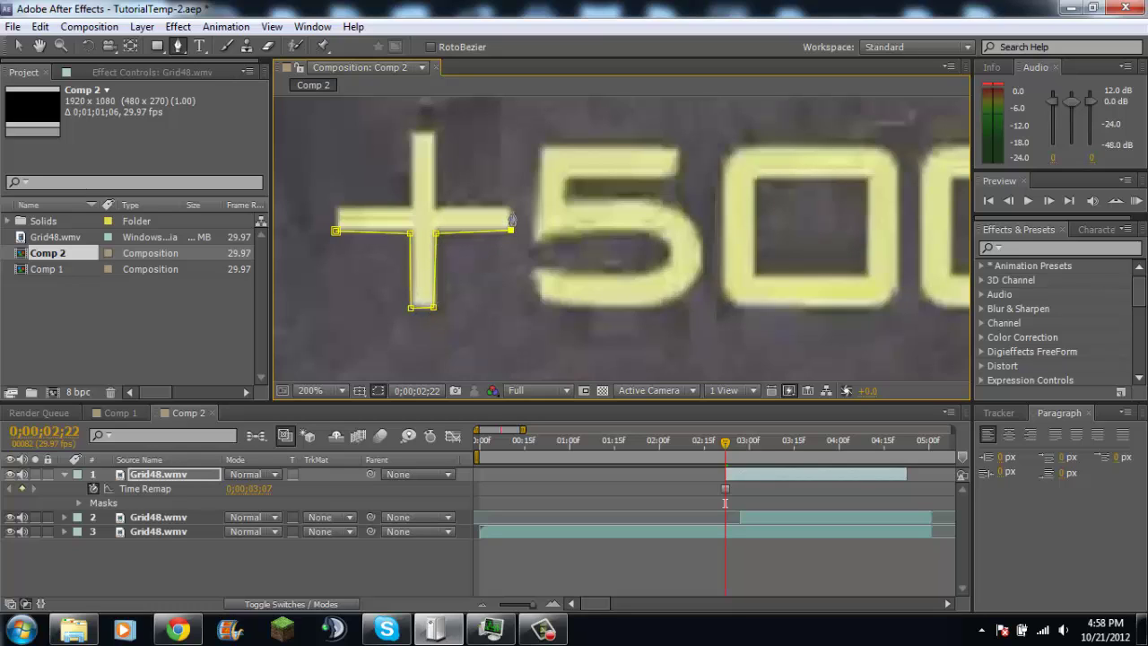
{"action": "left_click", "coordinate": [435, 207]}
{"action": "left_click", "coordinate": [435, 134]}
{"action": "left_click", "coordinate": [409, 134]}
{"action": "left_click", "coordinate": [410, 205]}
{"action": "left_click", "coordinate": [339, 205]}
{"action": "left_click", "coordinate": [336, 231]}
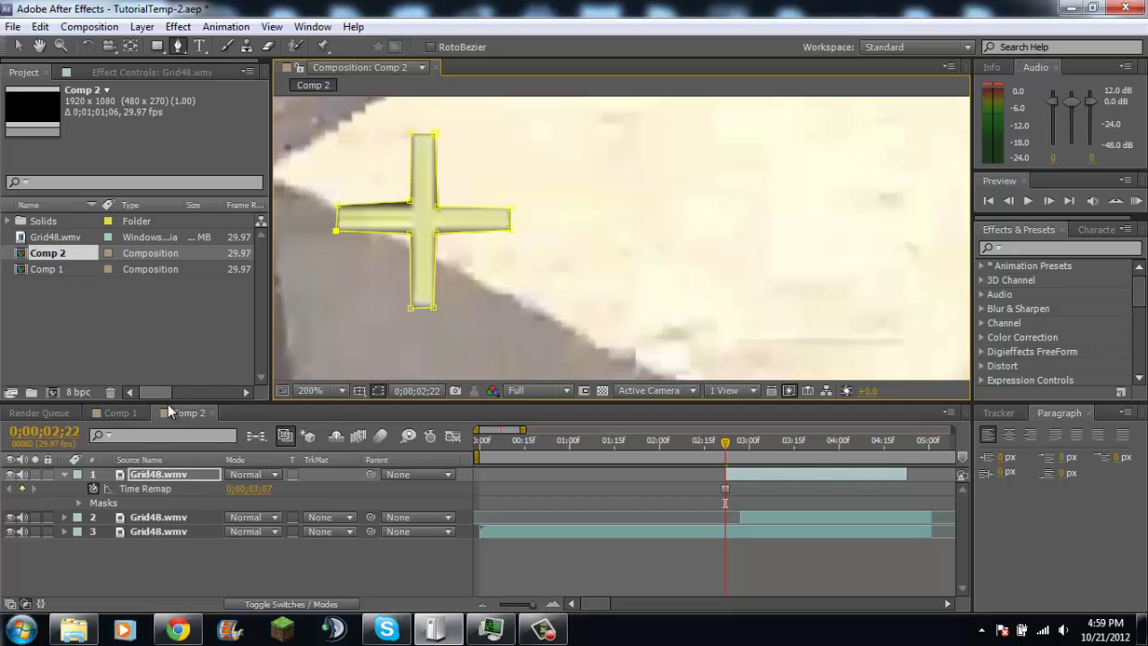
Set Mask 1 to Inverted and begin a second mask with two points at the 5.
{"action": "left_click", "coordinate": [192, 476]}
{"action": "key", "text": "m"}
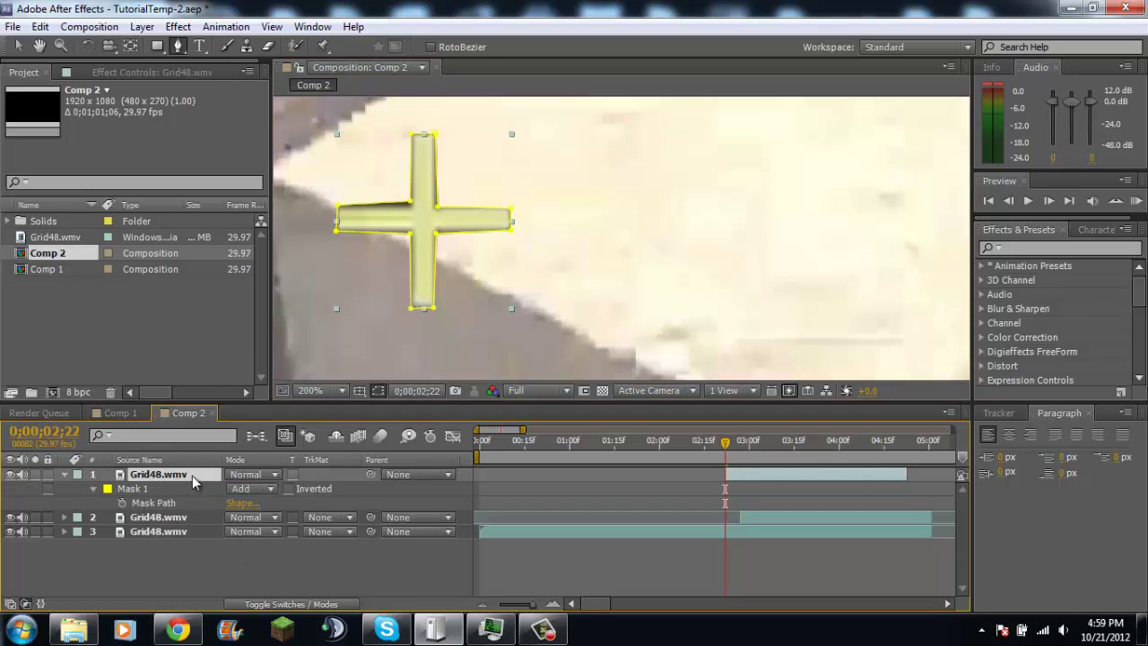
{"action": "left_click", "coordinate": [288, 489]}
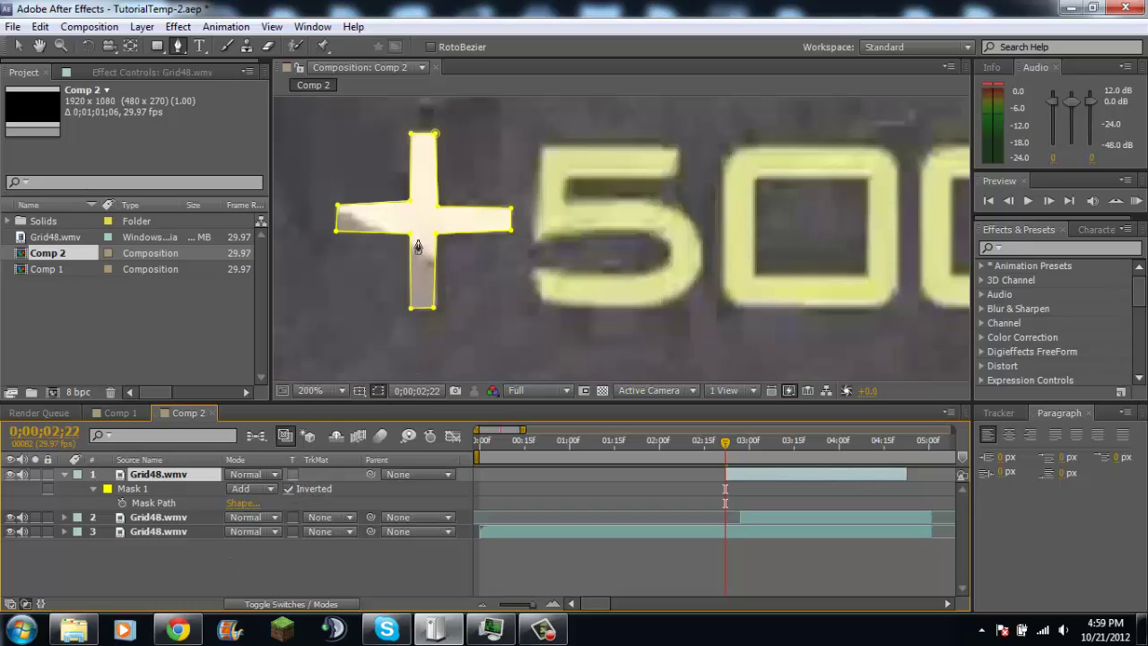
{"action": "left_click", "coordinate": [539, 299]}
{"action": "left_click", "coordinate": [539, 271]}
Continue the 5's mask along its bottom, left side and top.
{"action": "mouse_move", "coordinate": [556, 274]}
{"action": "left_mouse_down"}
{"action": "mouse_move", "coordinate": [642, 278]}
{"action": "mouse_move", "coordinate": [669, 264]}
{"action": "left_mouse_up"}
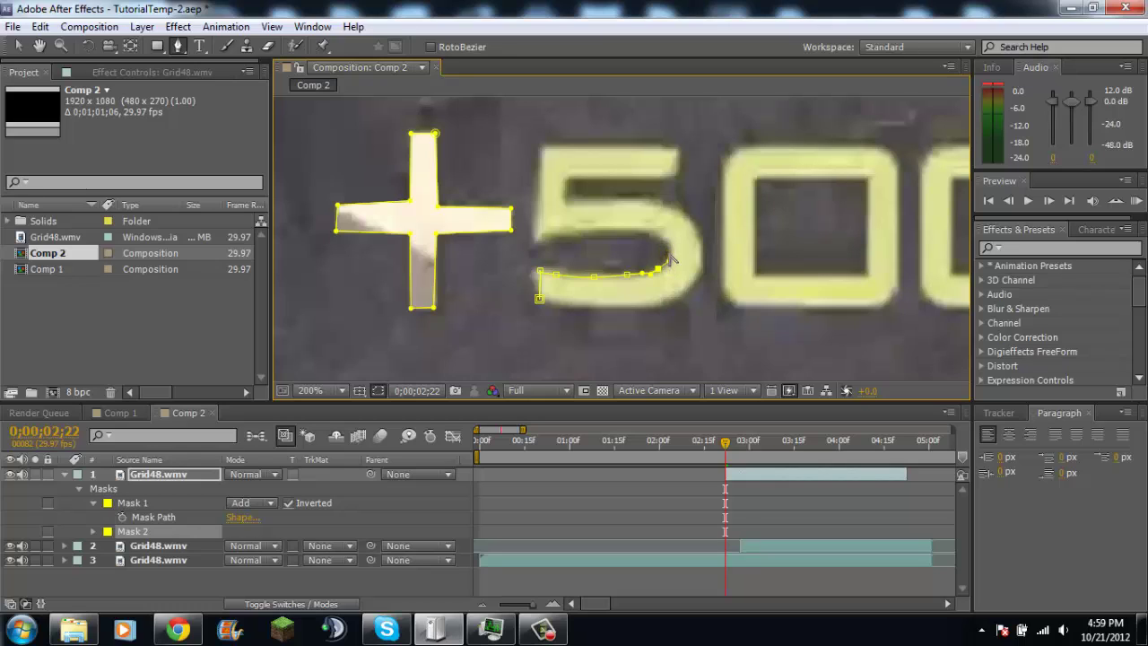
{"action": "left_click", "coordinate": [668, 245]}
{"action": "left_click_drag", "start_coordinate": [600, 229], "coordinate": [592, 238]}
{"action": "left_click", "coordinate": [567, 232]}
{"action": "left_click", "coordinate": [541, 232]}
{"action": "left_click", "coordinate": [540, 188]}
{"action": "left_click", "coordinate": [540, 145]}
{"action": "left_click", "coordinate": [579, 142]}
{"action": "left_click", "coordinate": [657, 148]}
Trace the 5's inner edge and curved bowl, closing the mask around the 5.
{"action": "left_click", "coordinate": [678, 162]}
{"action": "left_click", "coordinate": [624, 181]}
{"action": "left_click", "coordinate": [566, 177]}
{"action": "left_click", "coordinate": [565, 199]}
{"action": "left_click", "coordinate": [633, 198]}
{"action": "left_click", "coordinate": [678, 216]}
{"action": "left_click", "coordinate": [700, 225]}
{"action": "left_click", "coordinate": [705, 259]}
{"action": "left_click", "coordinate": [687, 285]}
{"action": "left_click", "coordinate": [667, 300]}
{"action": "left_click", "coordinate": [539, 298]}
Trace a closed mask around the outline of the first 0.
{"action": "left_click", "coordinate": [733, 303]}
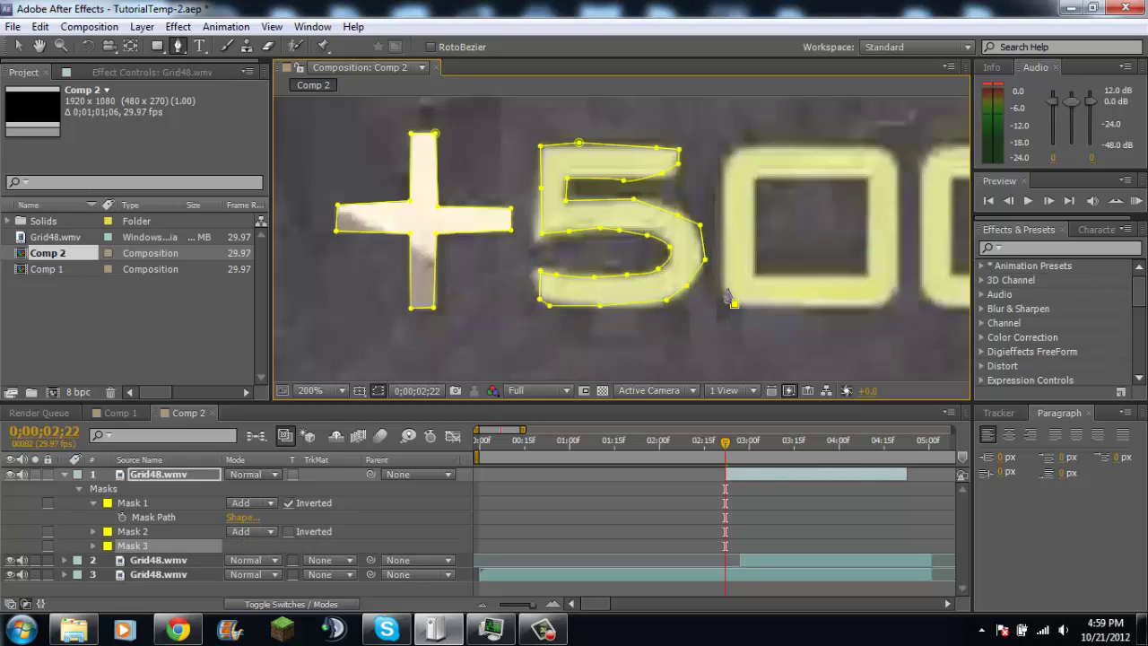
{"action": "left_click", "coordinate": [724, 285]}
{"action": "left_click", "coordinate": [723, 162]}
{"action": "left_click", "coordinate": [742, 147]}
{"action": "left_click", "coordinate": [879, 147]}
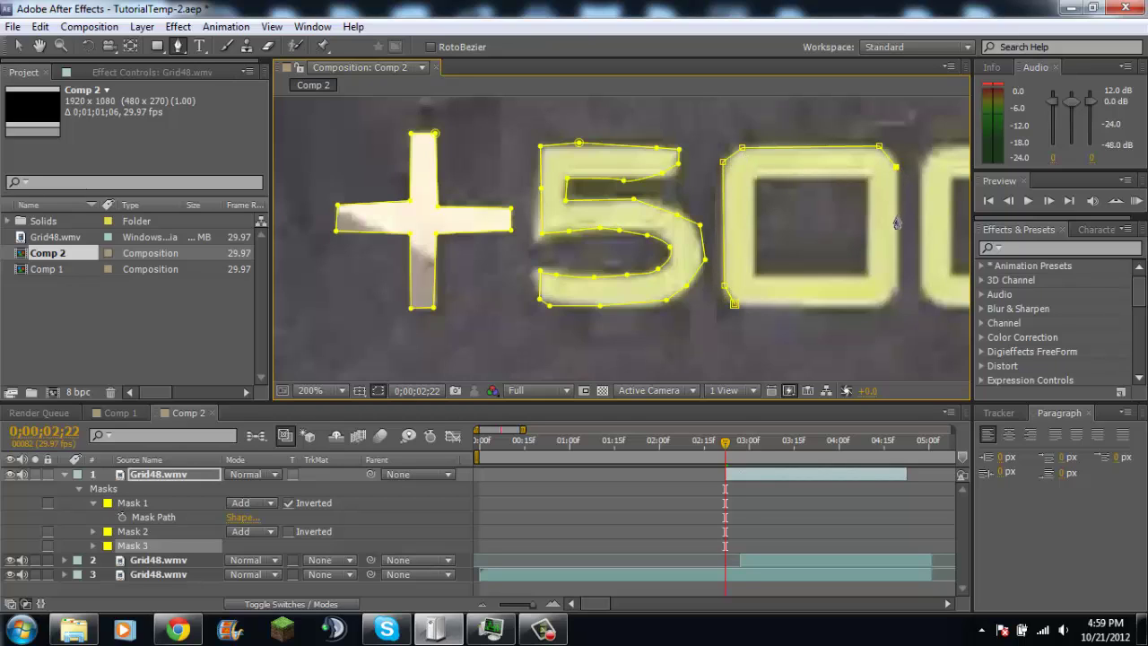
{"action": "left_click", "coordinate": [897, 286]}
{"action": "left_click", "coordinate": [883, 305]}
{"action": "left_click", "coordinate": [735, 303]}
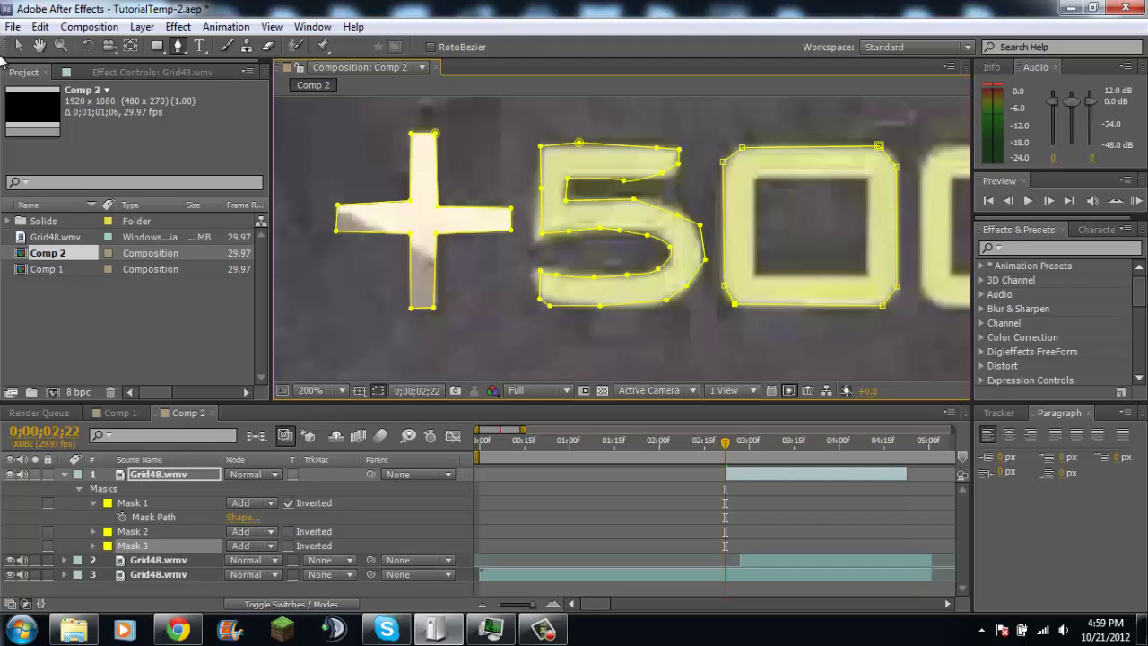
Bring the whole 500 into view and mask around the first 0's hole.
{"action": "left_click", "coordinate": [39, 44]}
{"action": "left_click_drag", "start_coordinate": [785, 259], "coordinate": [559, 250]}
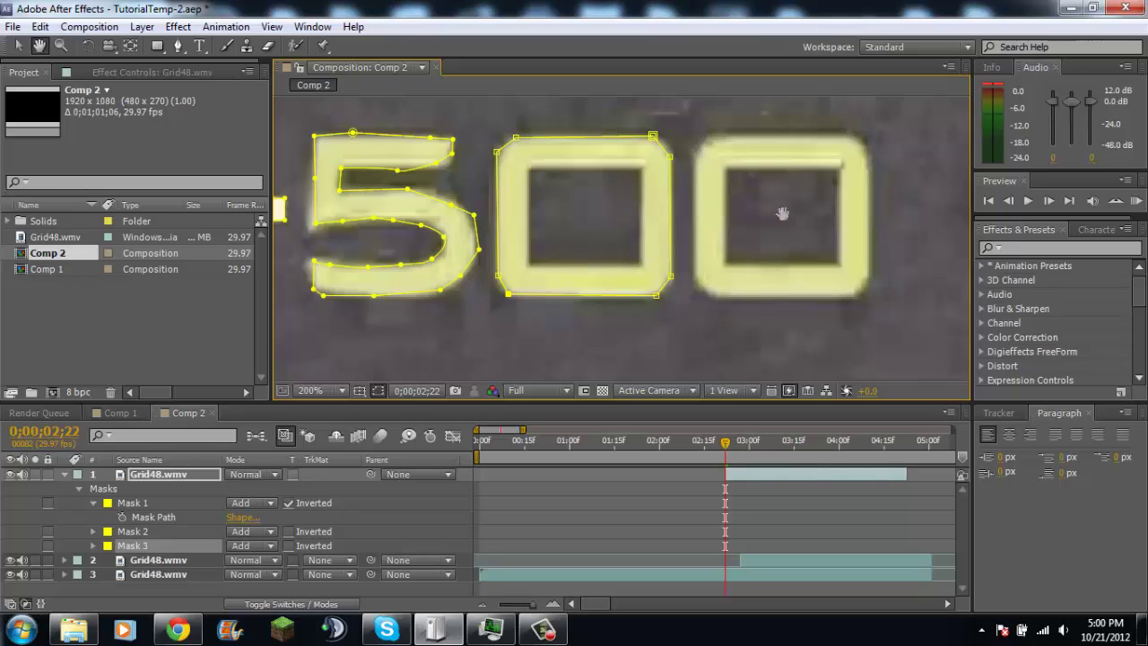
{"action": "left_click", "coordinate": [178, 46]}
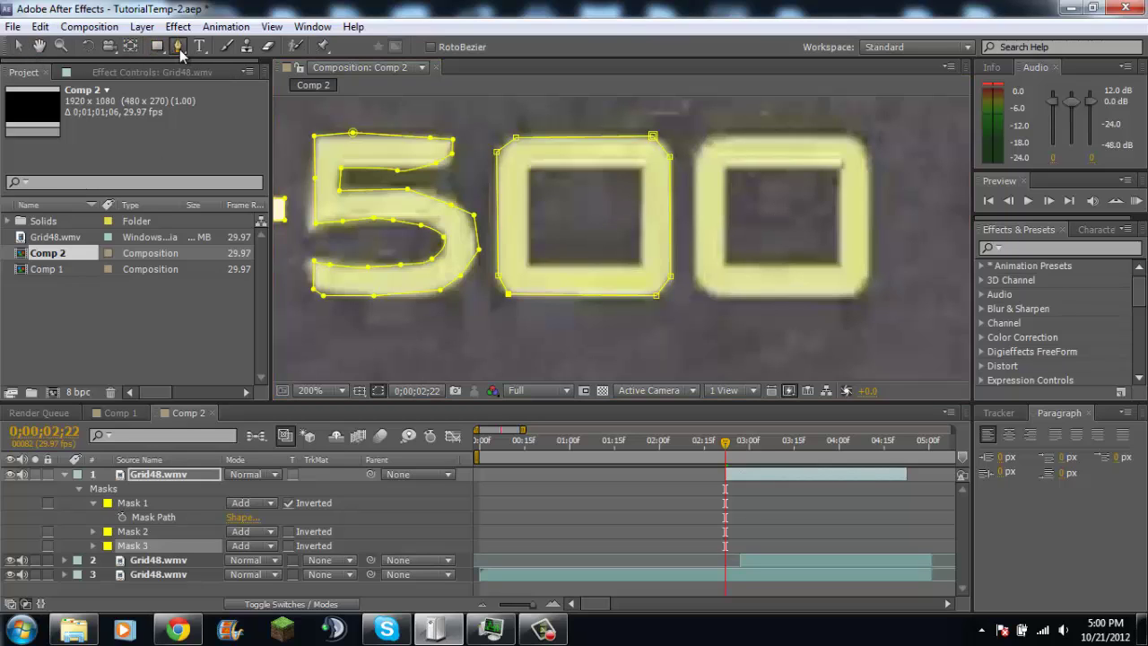
{"action": "left_click", "coordinate": [530, 263]}
{"action": "left_click", "coordinate": [529, 169]}
{"action": "left_click", "coordinate": [641, 170]}
{"action": "left_click", "coordinate": [639, 262]}
{"action": "left_click", "coordinate": [530, 263]}
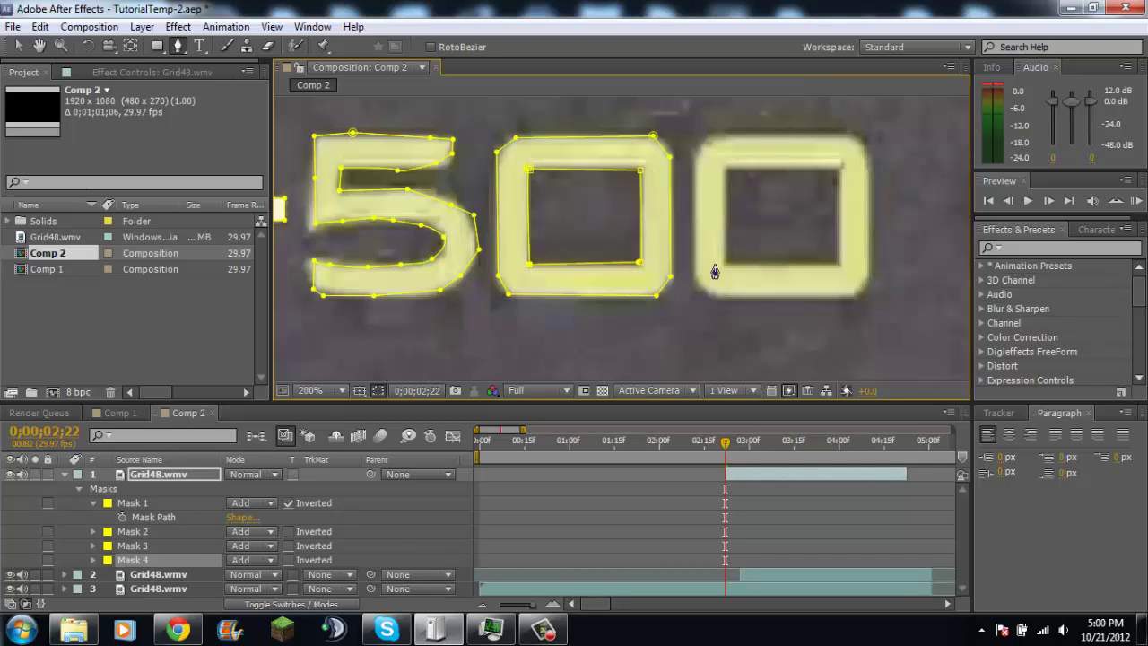
Trace a closed mask around the second 0 and start Mask 6 inside its hole.
{"action": "left_click", "coordinate": [706, 293]}
{"action": "left_click", "coordinate": [691, 152]}
{"action": "left_click", "coordinate": [711, 129]}
{"action": "left_click", "coordinate": [852, 132]}
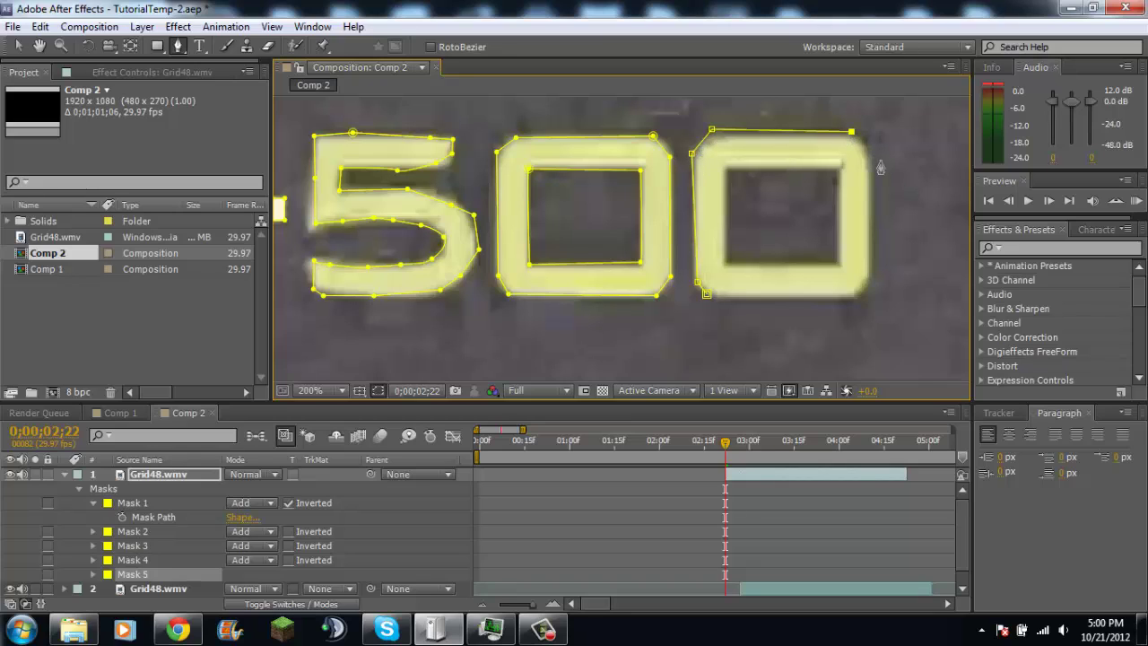
{"action": "left_click", "coordinate": [868, 151]}
{"action": "left_click", "coordinate": [868, 276]}
{"action": "left_click", "coordinate": [854, 293]}
{"action": "left_click", "coordinate": [707, 294]}
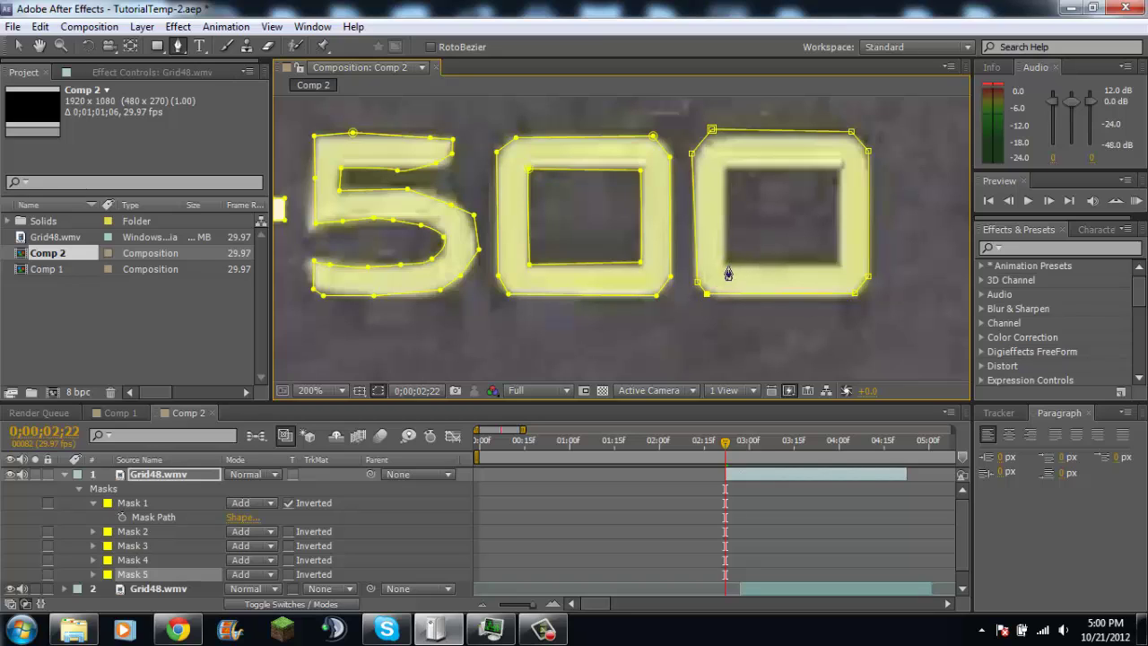
{"action": "left_click", "coordinate": [727, 258]}
{"action": "left_click", "coordinate": [727, 169]}
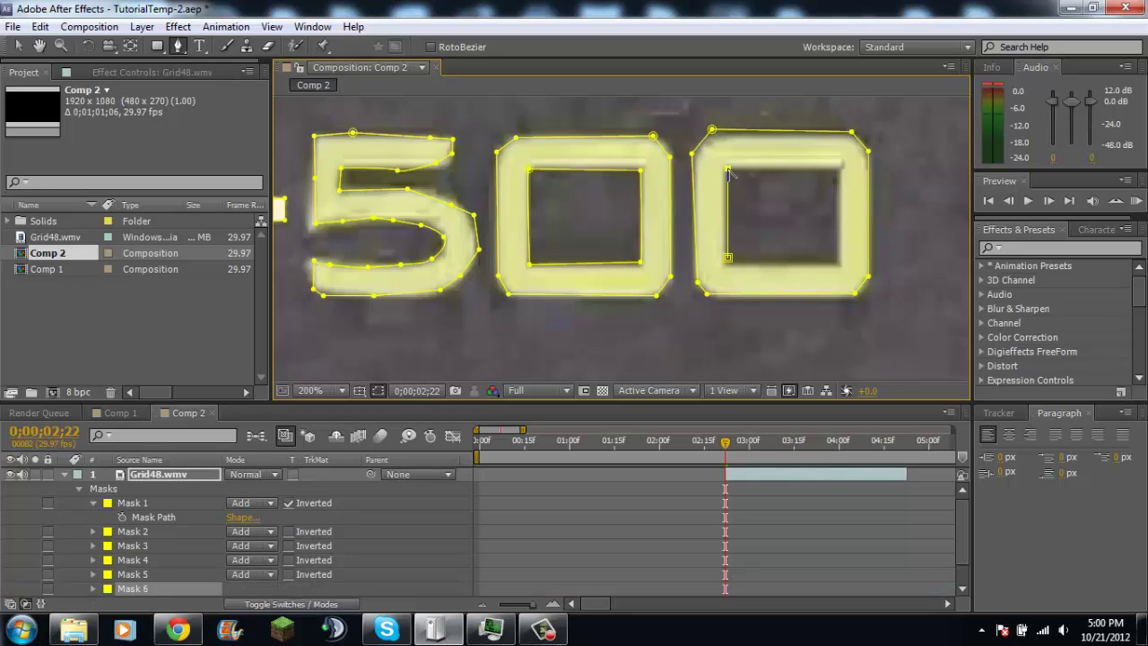
Finish Mask 6 around the second 0's hole and return to the Selection tool.
{"action": "left_click", "coordinate": [837, 169]}
{"action": "left_click", "coordinate": [837, 262]}
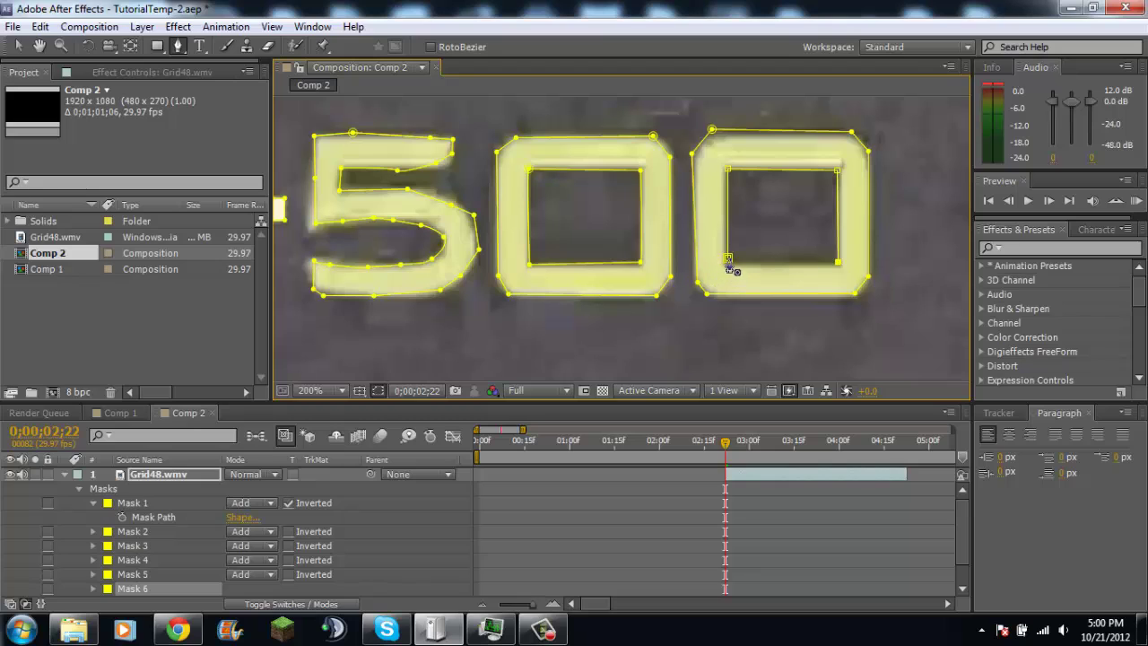
{"action": "left_click", "coordinate": [727, 258]}
{"action": "left_click", "coordinate": [19, 46]}
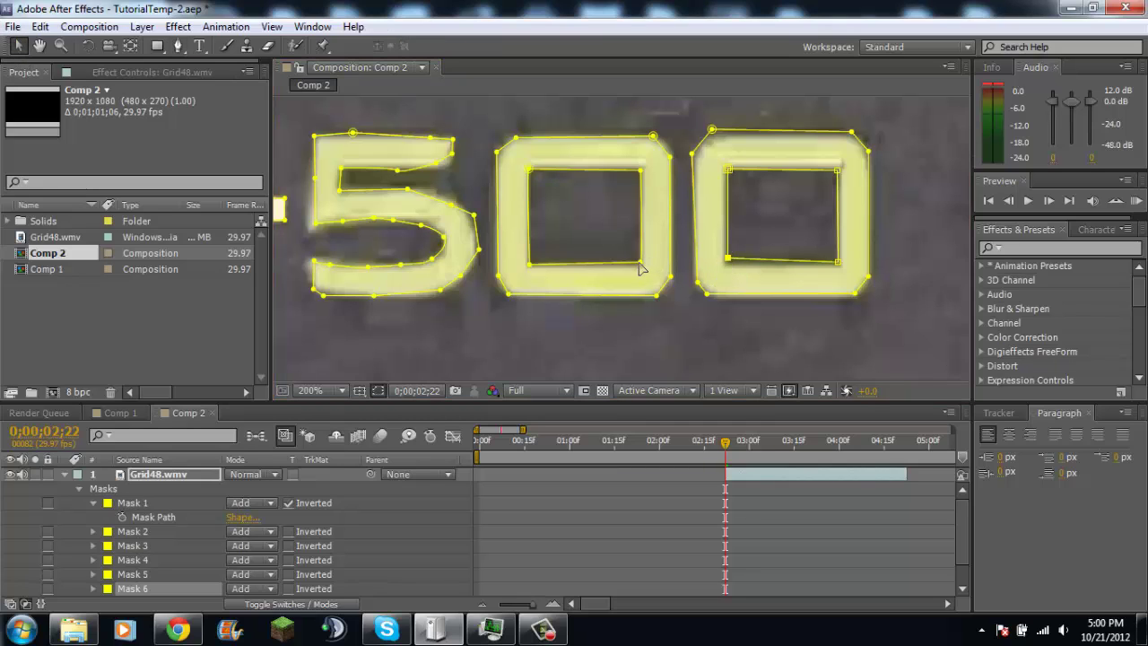
Check the plus-sign mask by toggling Mask 1's Inverted off and back on.
{"action": "left_click", "coordinate": [39, 45]}
{"action": "left_click_drag", "start_coordinate": [703, 246], "coordinate": [871, 307]}
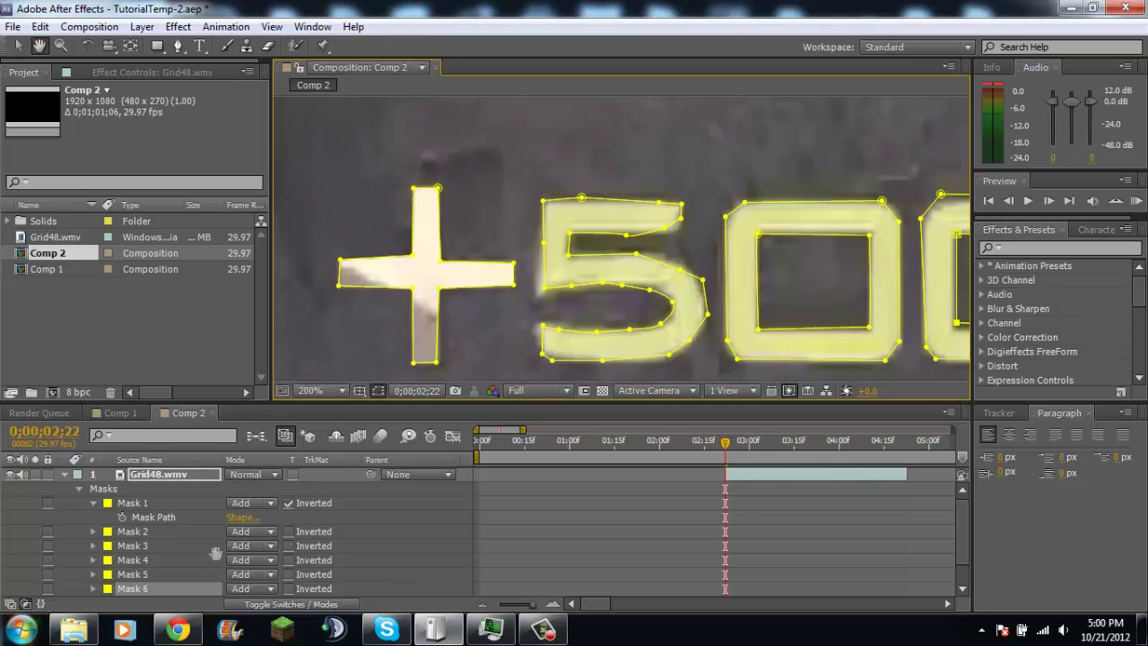
{"action": "key", "text": "v"}
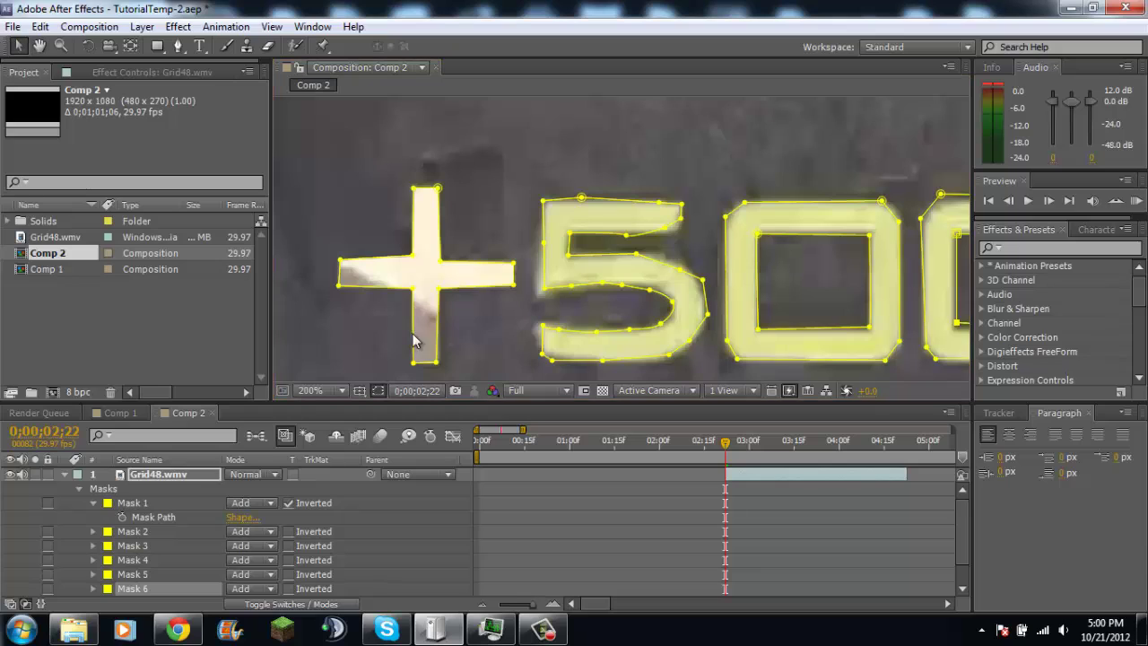
{"action": "left_click", "coordinate": [287, 502]}
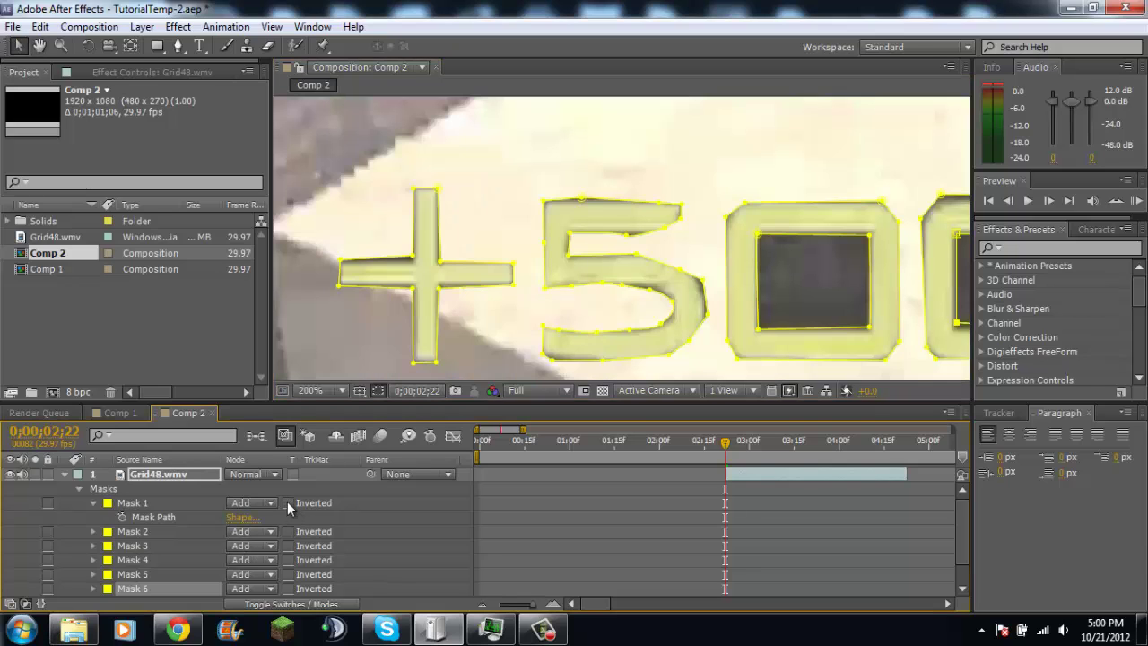
{"action": "left_click", "coordinate": [288, 503]}
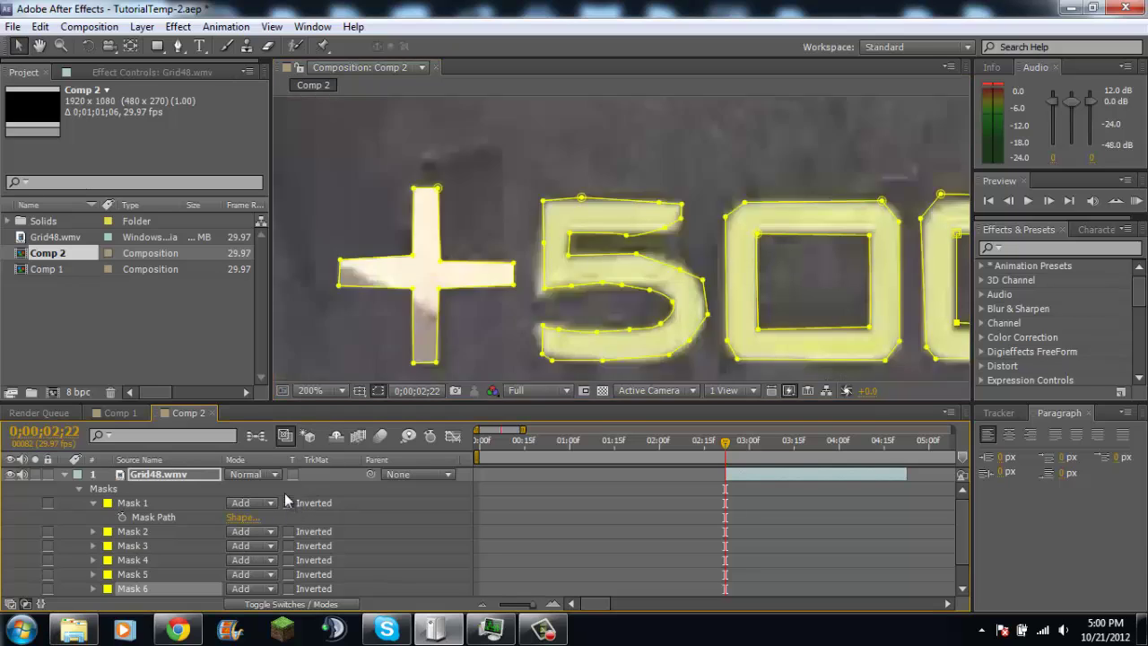
{"action": "left_click", "coordinate": [40, 45]}
{"action": "left_click_drag", "start_coordinate": [701, 346], "coordinate": [610, 271]}
{"action": "left_click", "coordinate": [18, 46]}
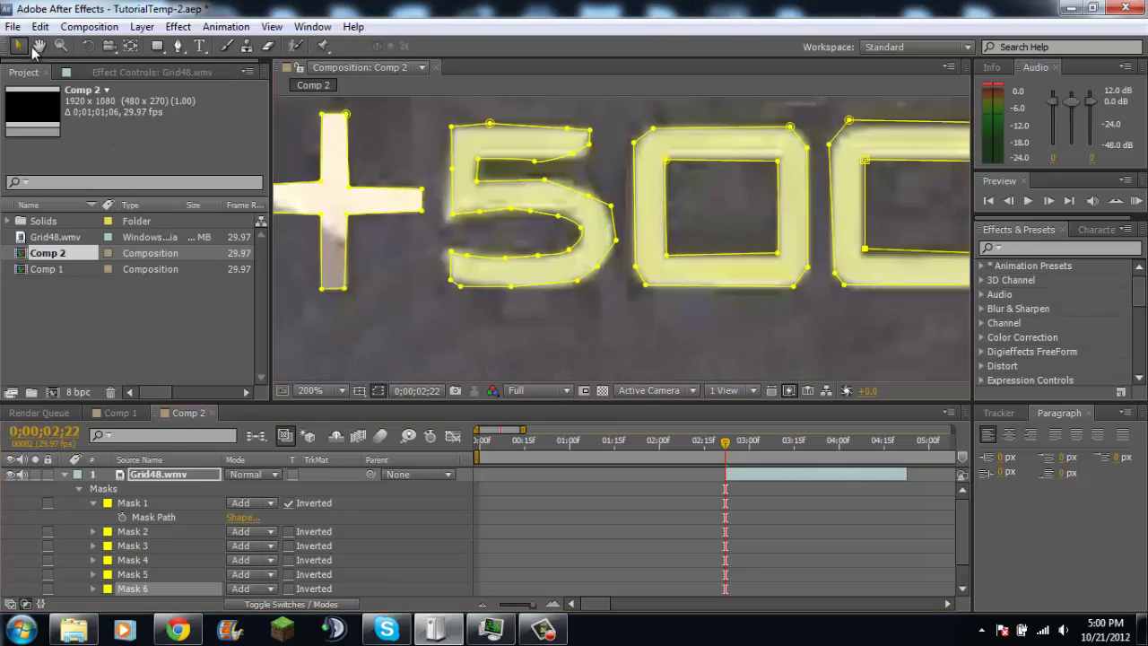
Drag vertices on the 5's mask to hug its inner bottom edge and curve.
{"action": "left_click", "coordinate": [459, 287]}
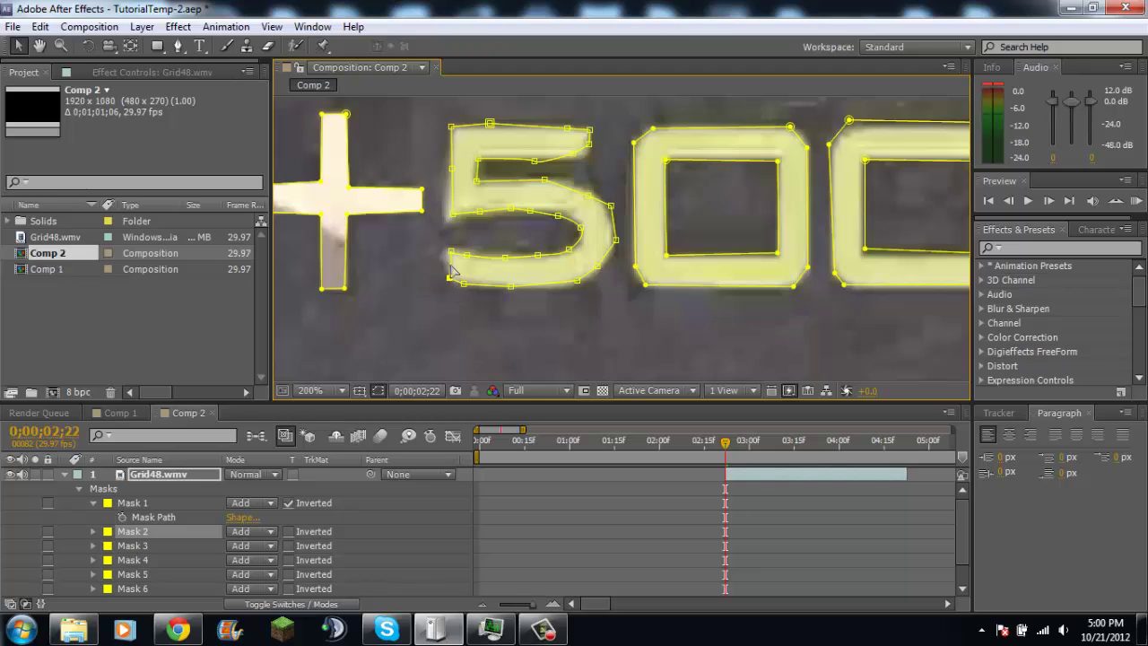
{"action": "left_click_drag", "start_coordinate": [466, 269], "coordinate": [565, 256]}
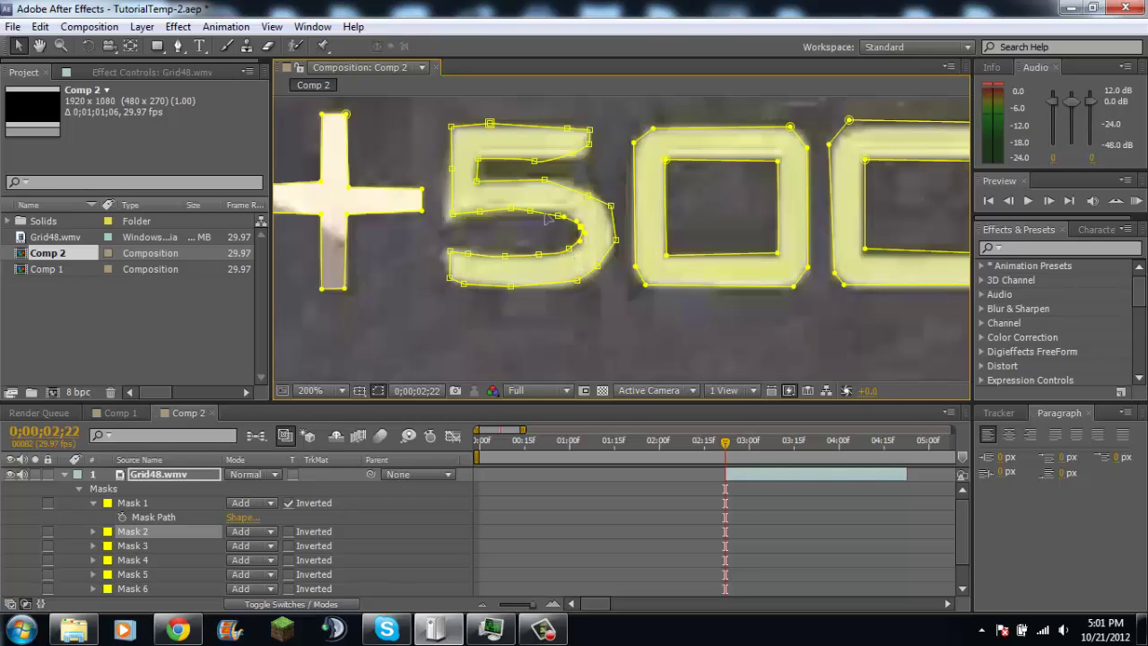
{"action": "left_click_drag", "start_coordinate": [561, 220], "coordinate": [535, 160]}
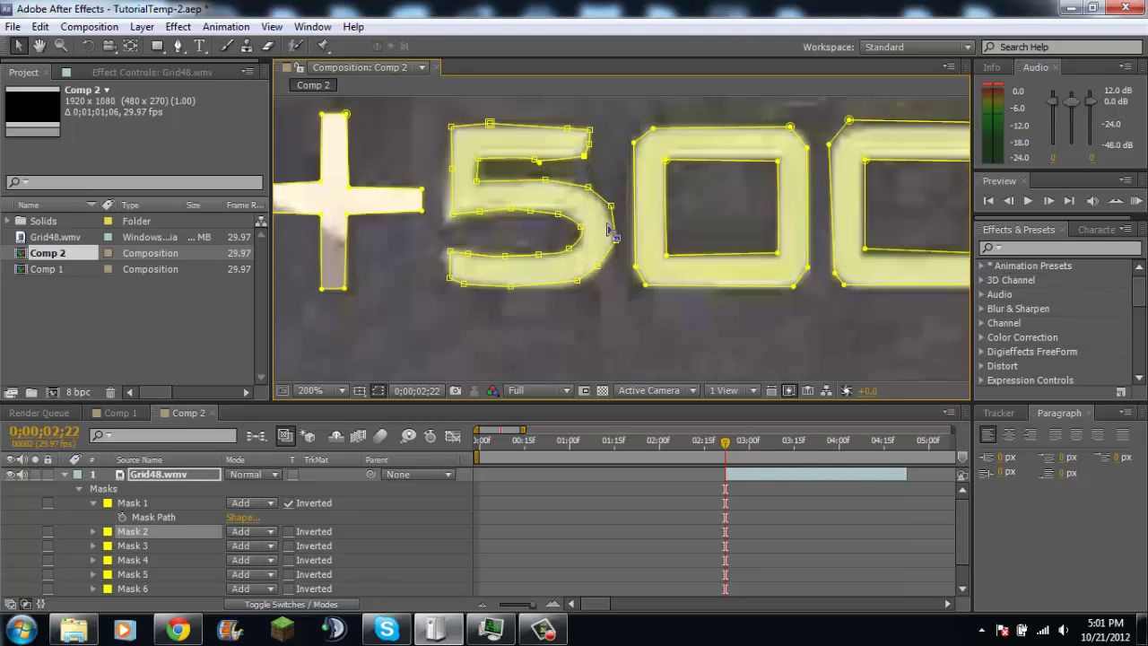
{"action": "left_click_drag", "start_coordinate": [612, 206], "coordinate": [609, 206]}
Nudge corner points on the zeros' hole masks to fit the digits more tightly.
{"action": "left_click", "coordinate": [778, 252]}
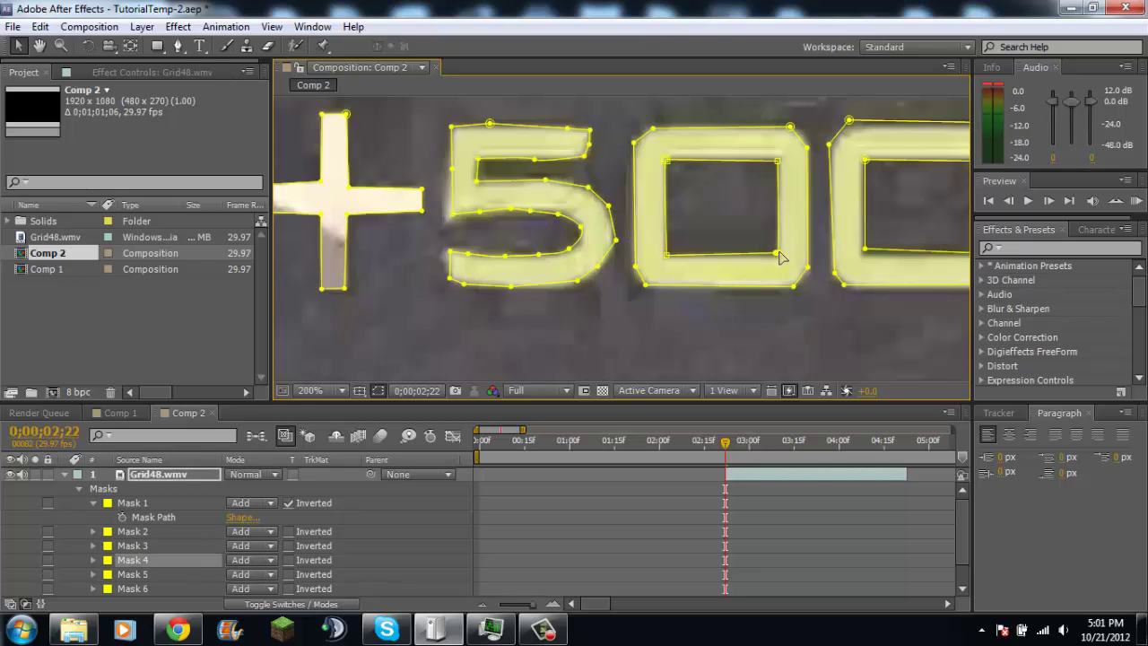
{"action": "left_click_drag", "start_coordinate": [866, 250], "coordinate": [863, 254]}
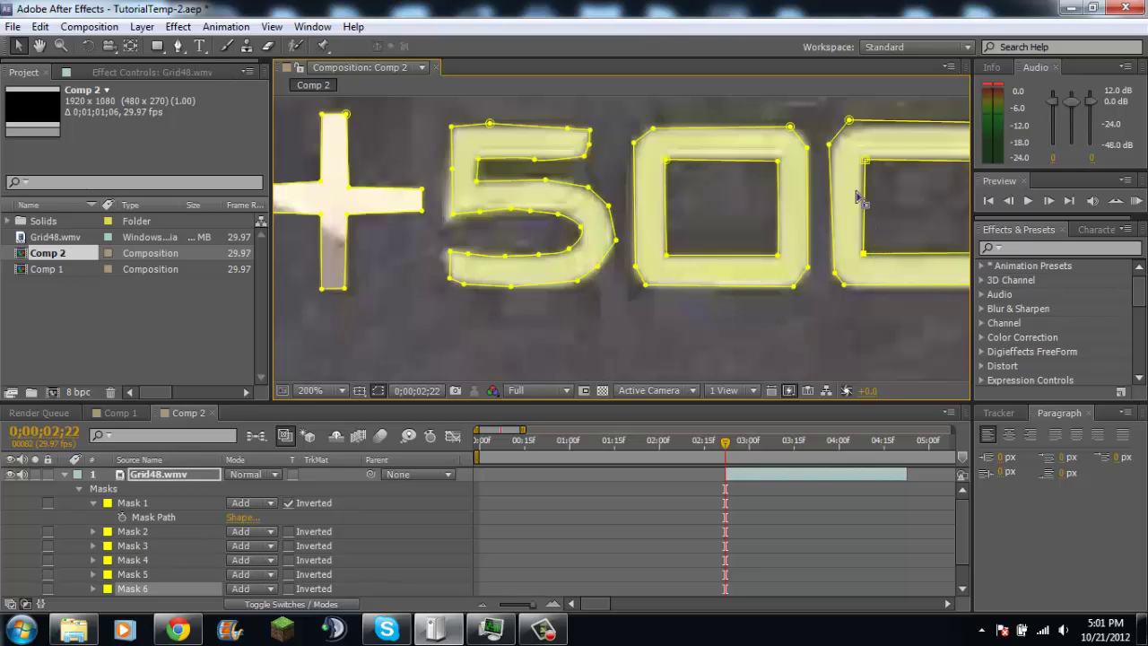
{"action": "left_click", "coordinate": [850, 121]}
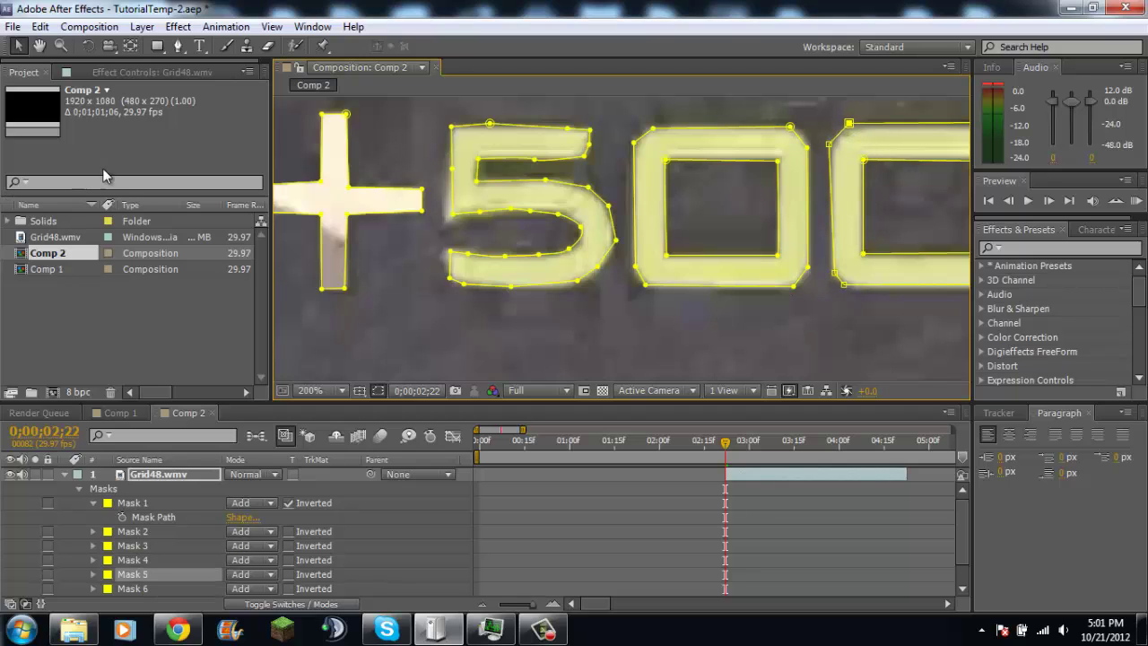
{"action": "left_click", "coordinate": [38, 48]}
{"action": "left_click_drag", "start_coordinate": [343, 231], "coordinate": [443, 249]}
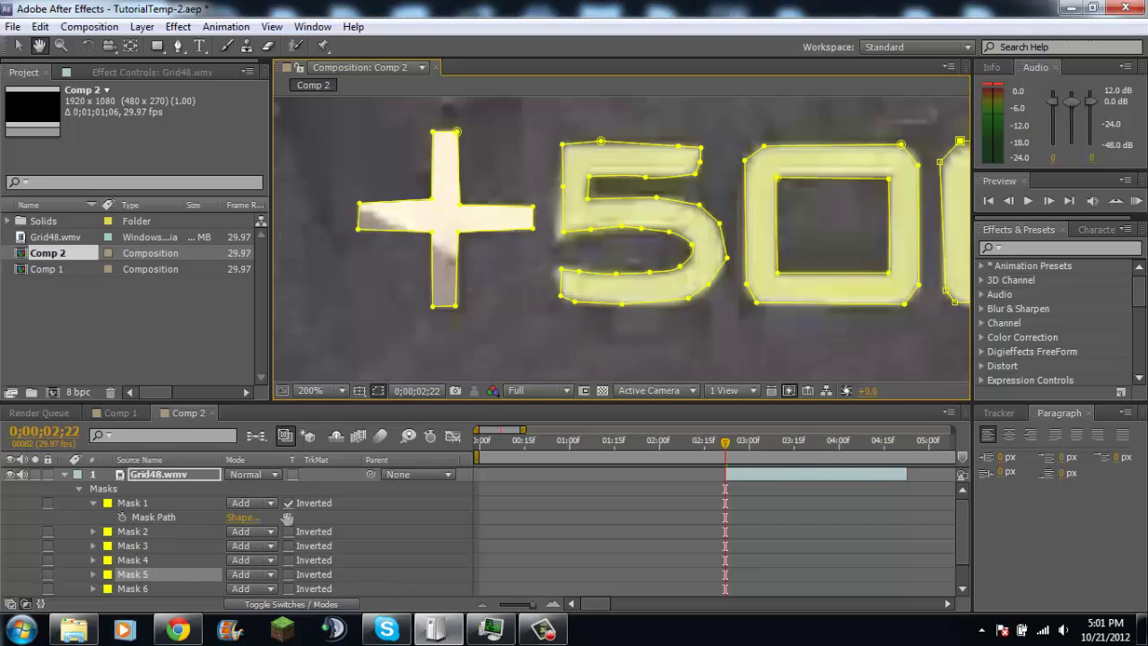
Un-invert Mask 1 (the plus sign) and nudge its corner point down to flatten the bar.
{"action": "left_click", "coordinate": [18, 46]}
{"action": "left_click", "coordinate": [289, 503]}
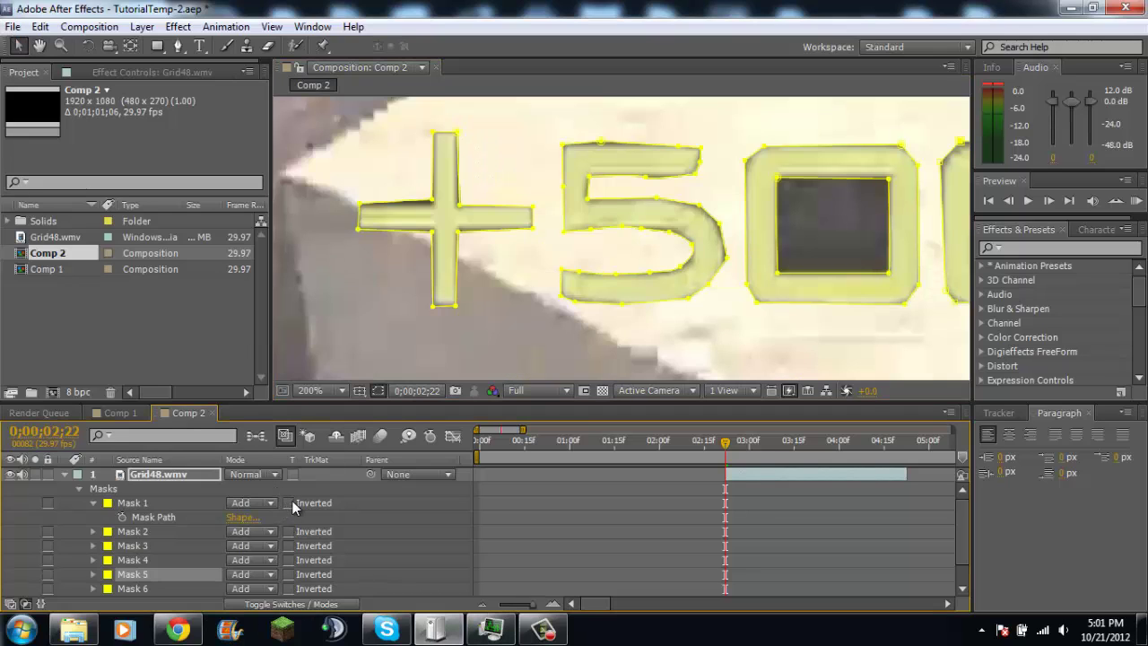
{"action": "left_click", "coordinate": [432, 236]}
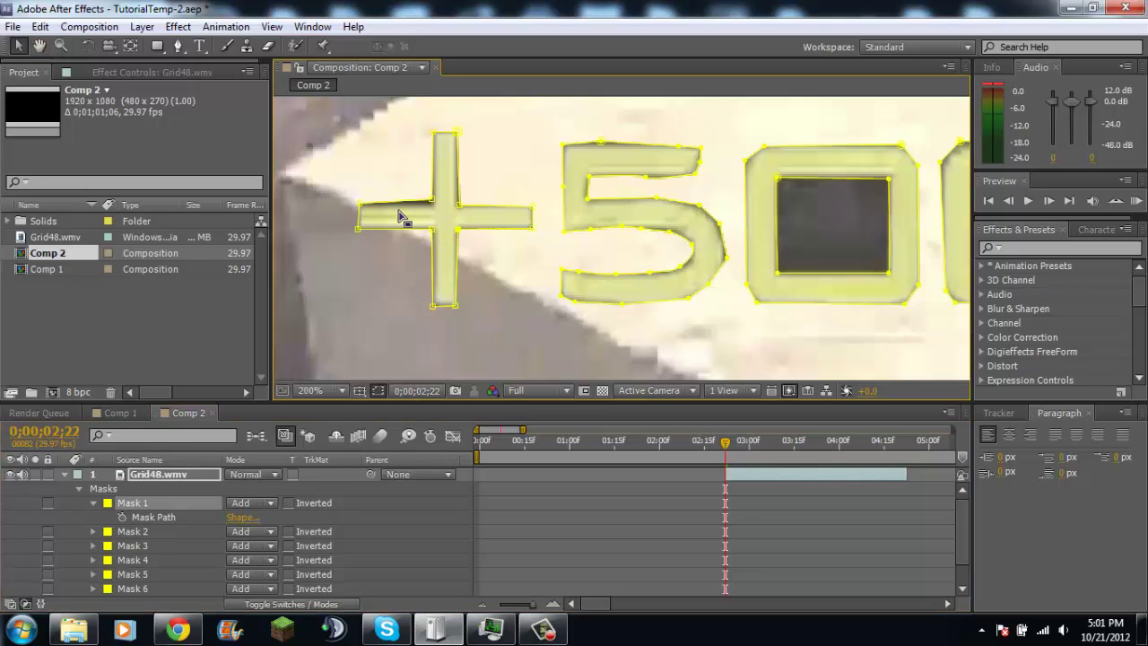
{"action": "key", "text": "Down"}
{"action": "key", "text": "Down"}
{"action": "key", "text": "Down"}
Switch the viewer resolution to Quarter, then back to Full.
{"action": "left_click", "coordinate": [553, 395]}
{"action": "left_click", "coordinate": [549, 491]}
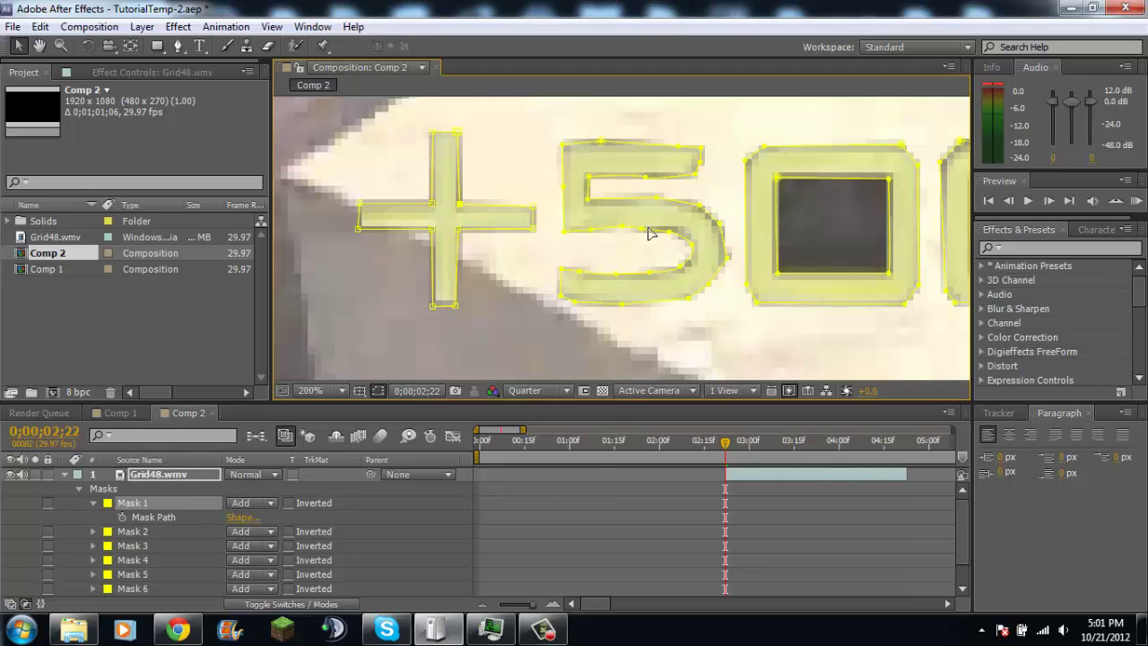
{"action": "left_click", "coordinate": [539, 391]}
{"action": "left_click", "coordinate": [544, 439]}
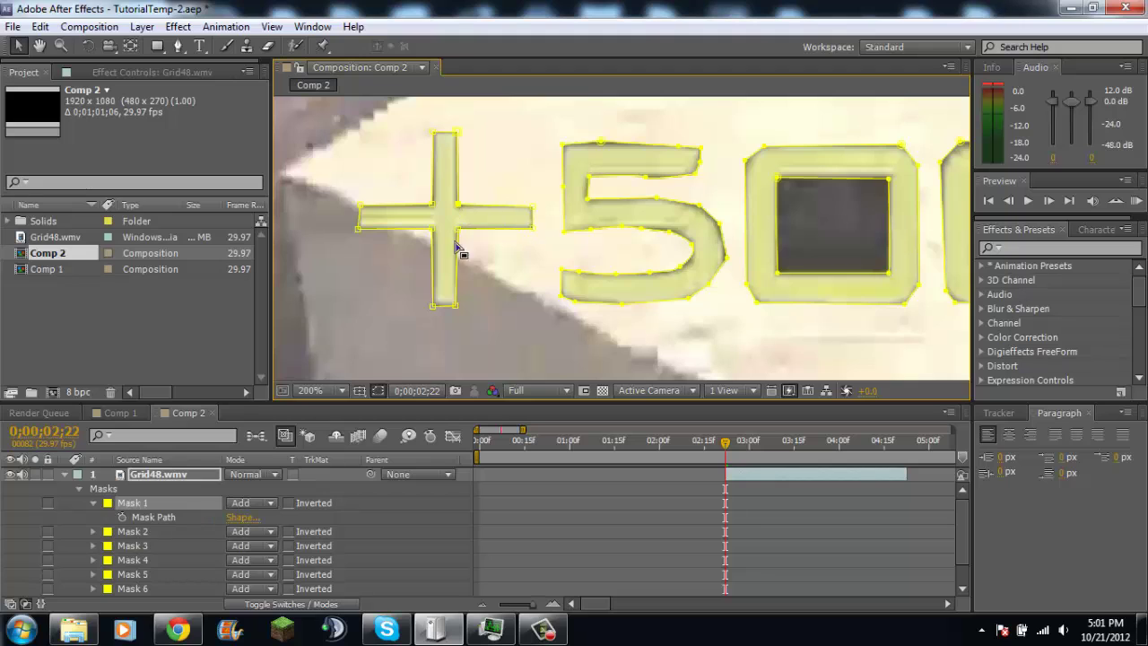
Pan to the zeros and adjust the top edge and top-right corner of the last 0's mask.
{"action": "left_click", "coordinate": [40, 46]}
{"action": "left_click_drag", "start_coordinate": [664, 215], "coordinate": [457, 245]}
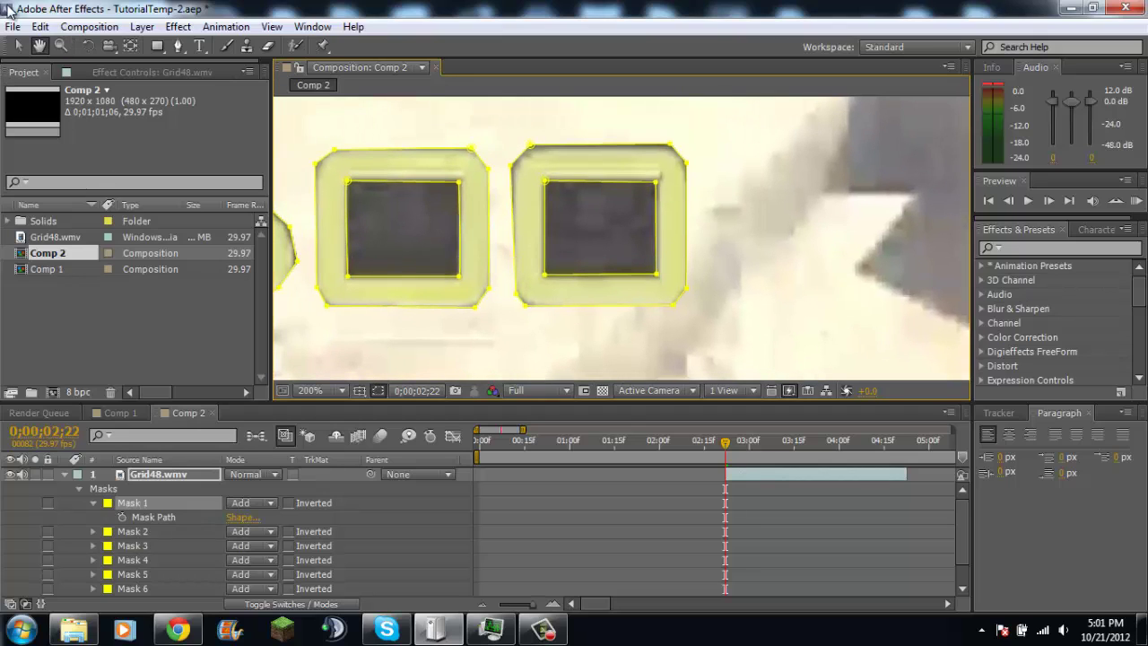
{"action": "left_click", "coordinate": [18, 46]}
{"action": "left_click", "coordinate": [535, 148]}
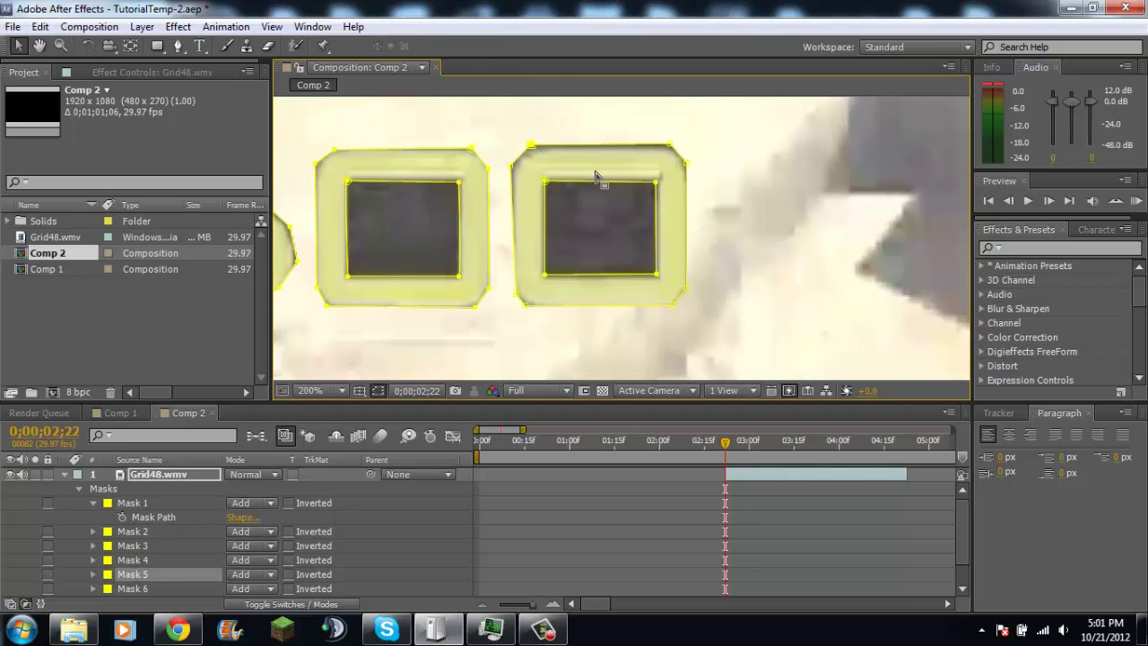
{"action": "left_click", "coordinate": [679, 168]}
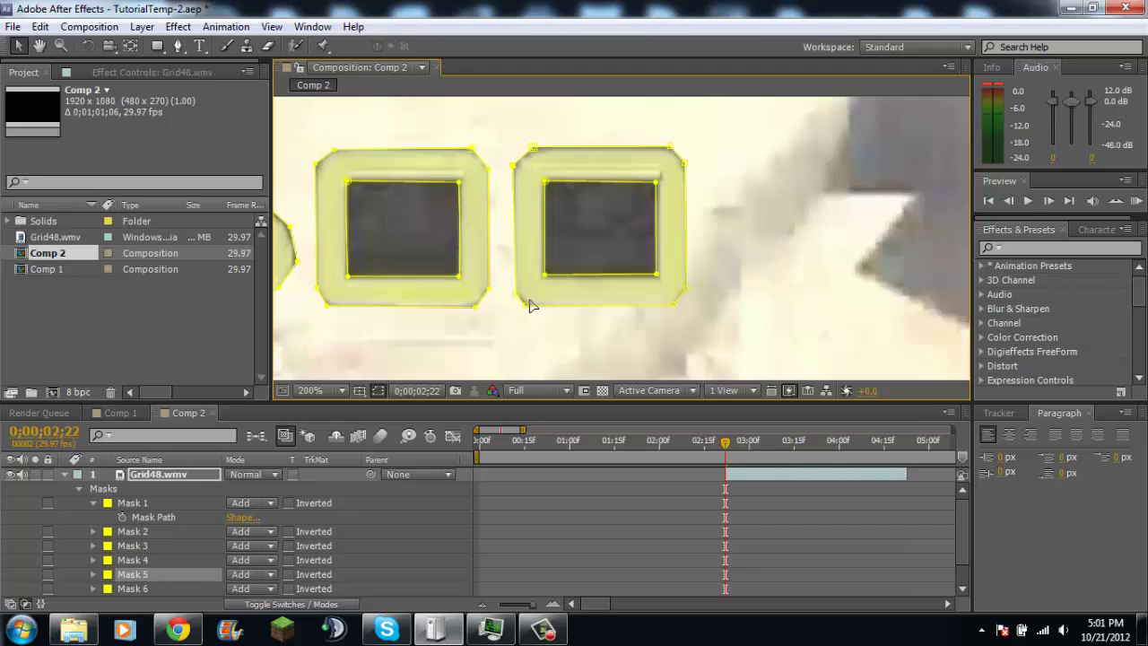
{"action": "left_click", "coordinate": [668, 150]}
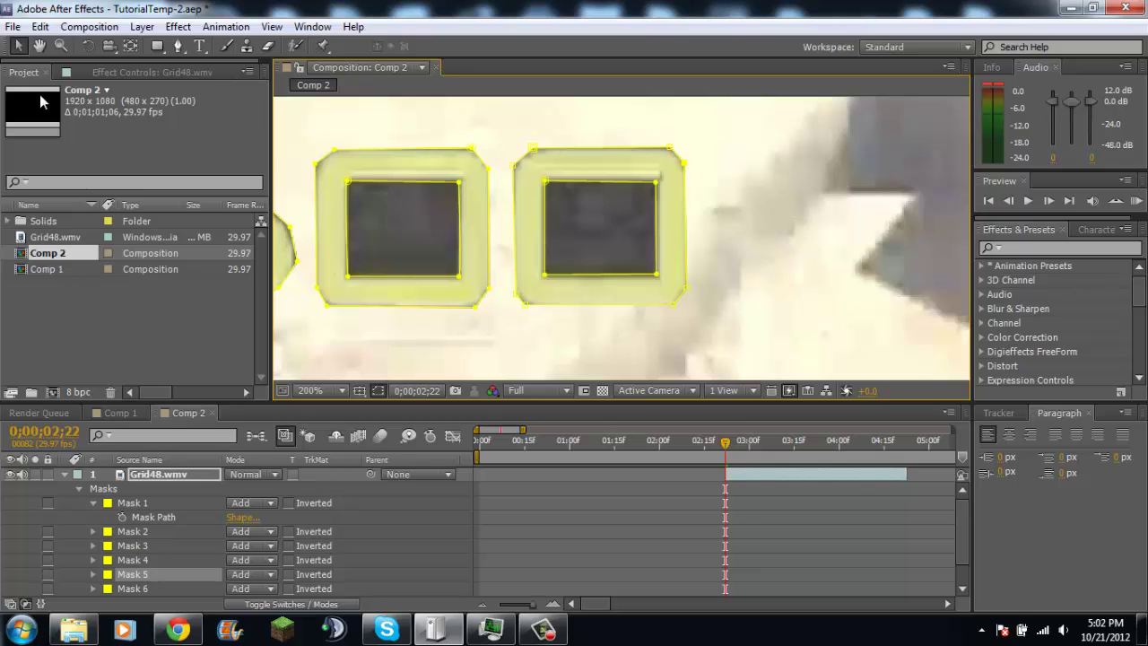
{"action": "left_click", "coordinate": [39, 46]}
{"action": "left_click_drag", "start_coordinate": [640, 293], "coordinate": [838, 299]}
Pan to the 500 masks, set Comp 2's viewer to Quarter resolution, and clear the mask selection.
{"action": "left_click_drag", "start_coordinate": [532, 264], "coordinate": [660, 278]}
{"action": "left_click", "coordinate": [552, 392]}
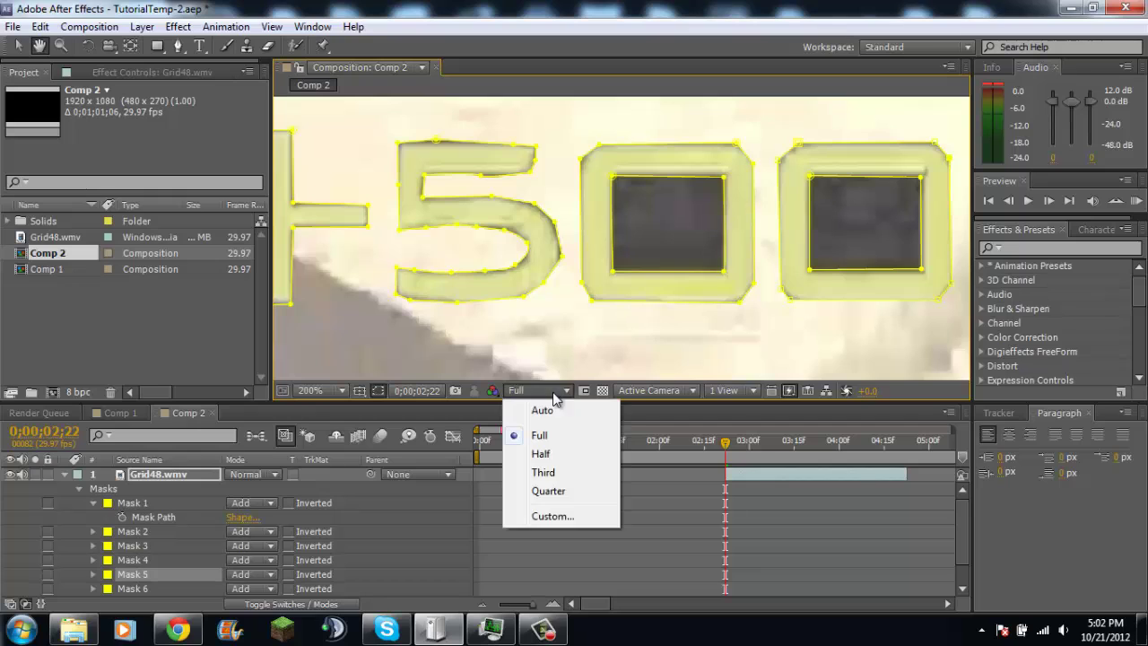
{"action": "left_click", "coordinate": [549, 492]}
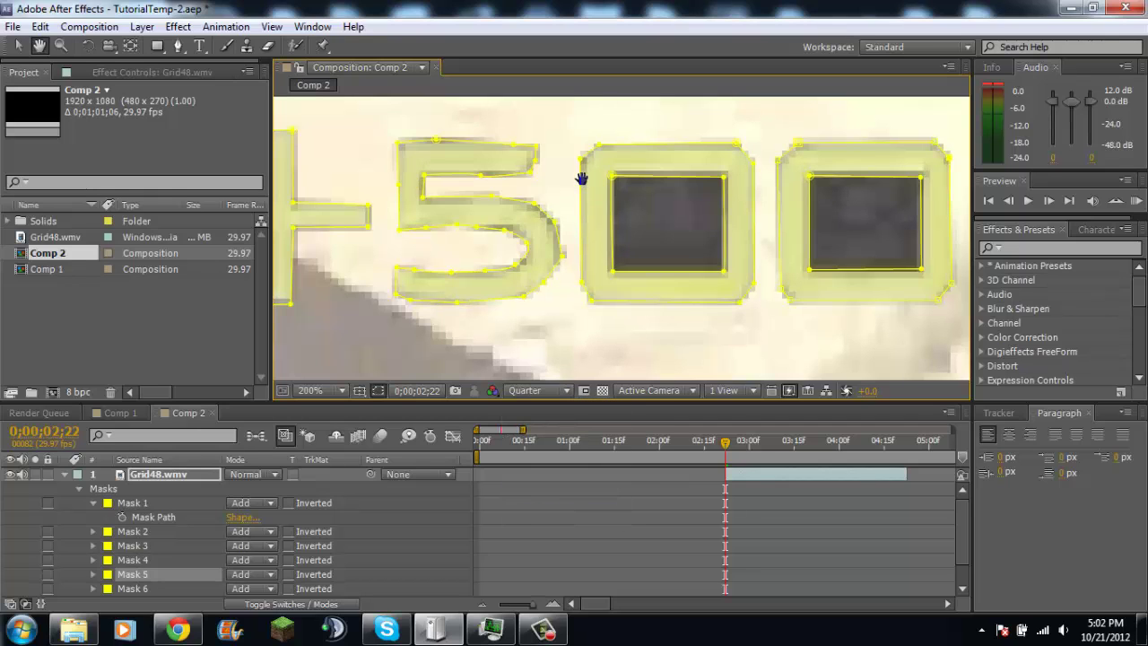
{"action": "scroll", "coordinate": [581, 178], "scroll_direction": "down", "scroll_amount": 3}
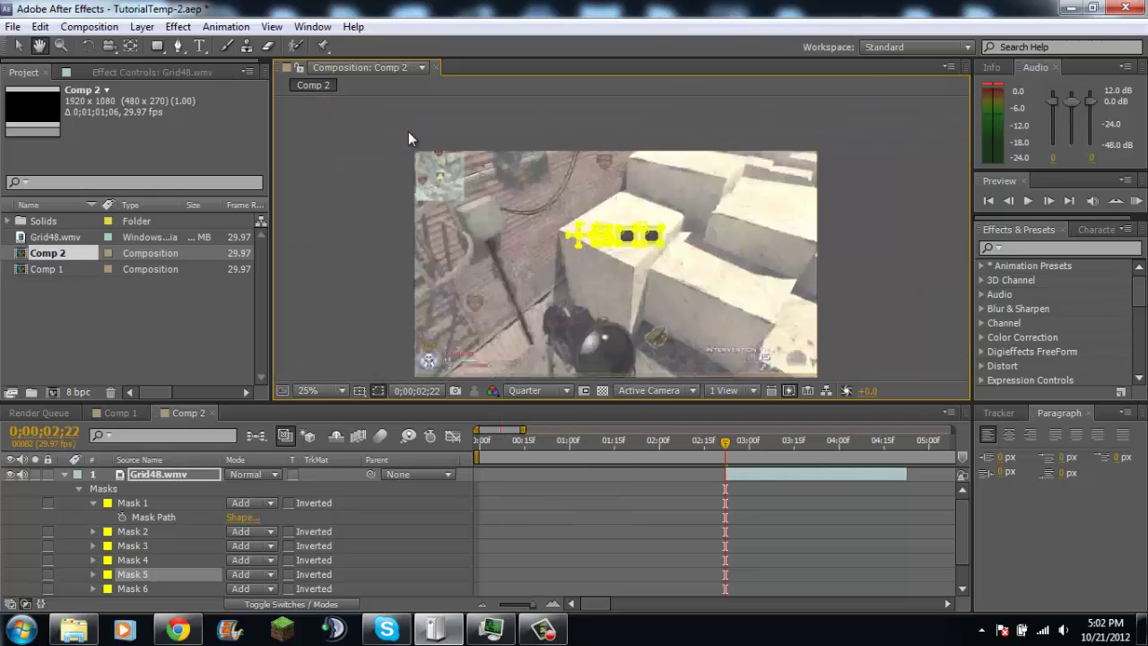
{"action": "left_click", "coordinate": [18, 46]}
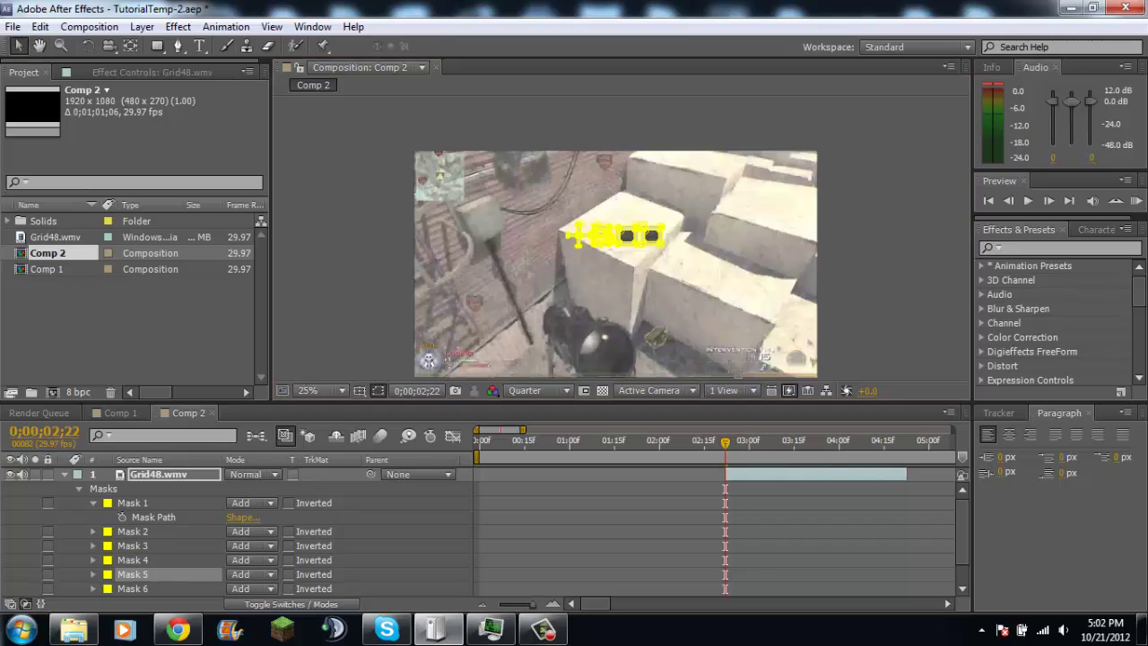
{"action": "left_click", "coordinate": [679, 268]}
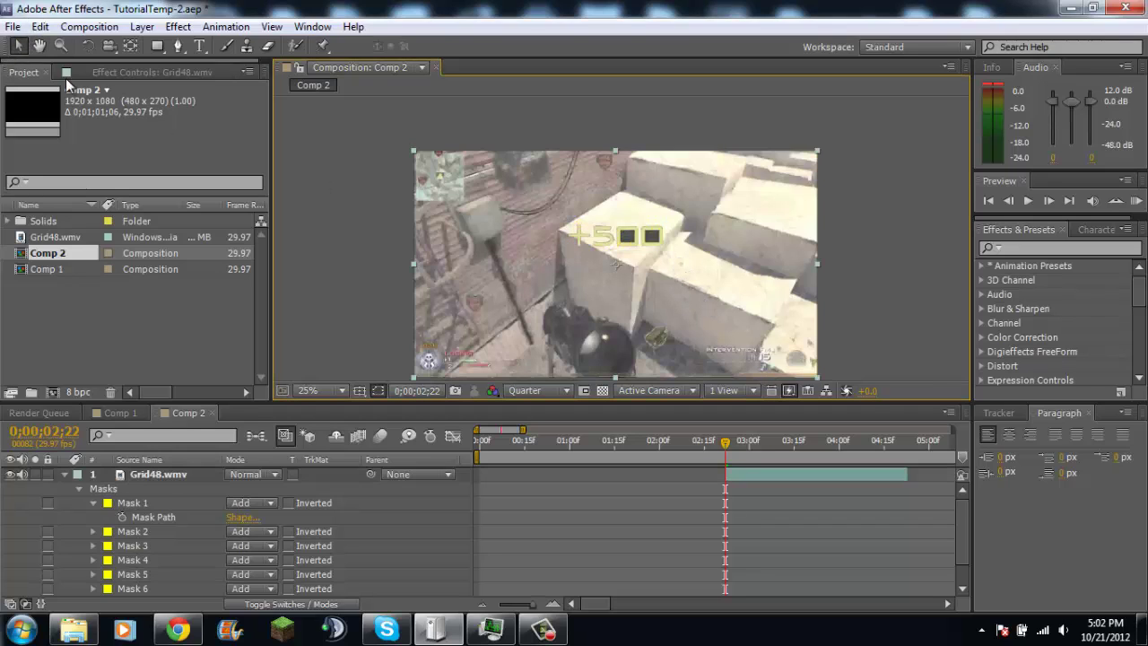
{"action": "scroll", "coordinate": [345, 508], "scroll_direction": "down", "scroll_amount": 1}
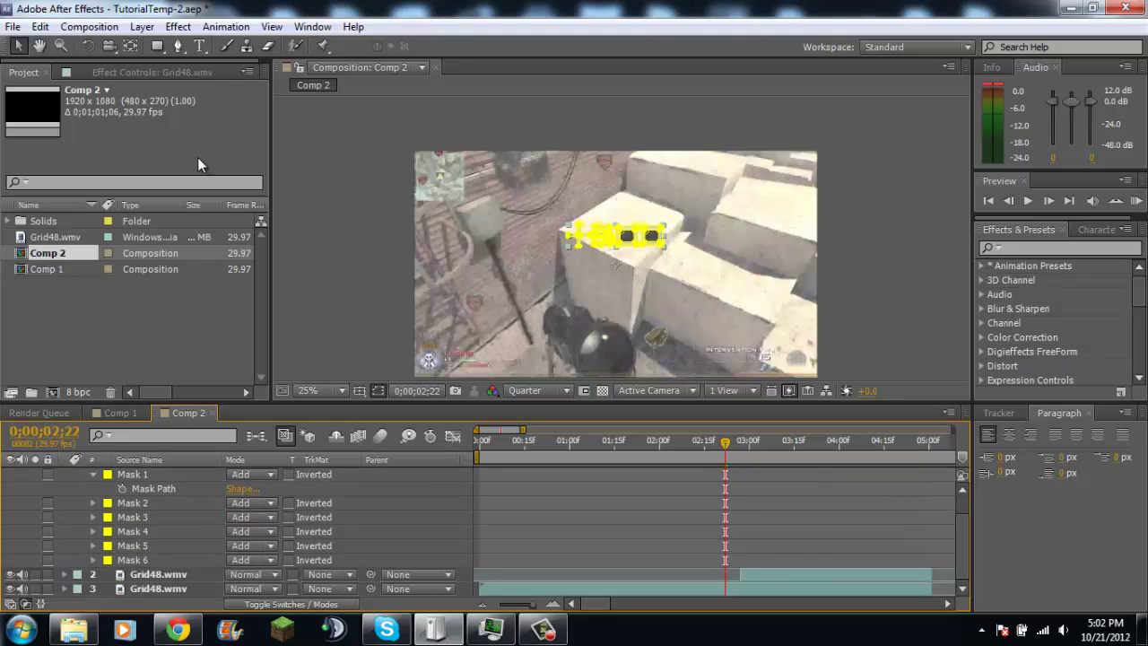
{"action": "scroll", "coordinate": [639, 219], "scroll_direction": "up", "scroll_amount": 5}
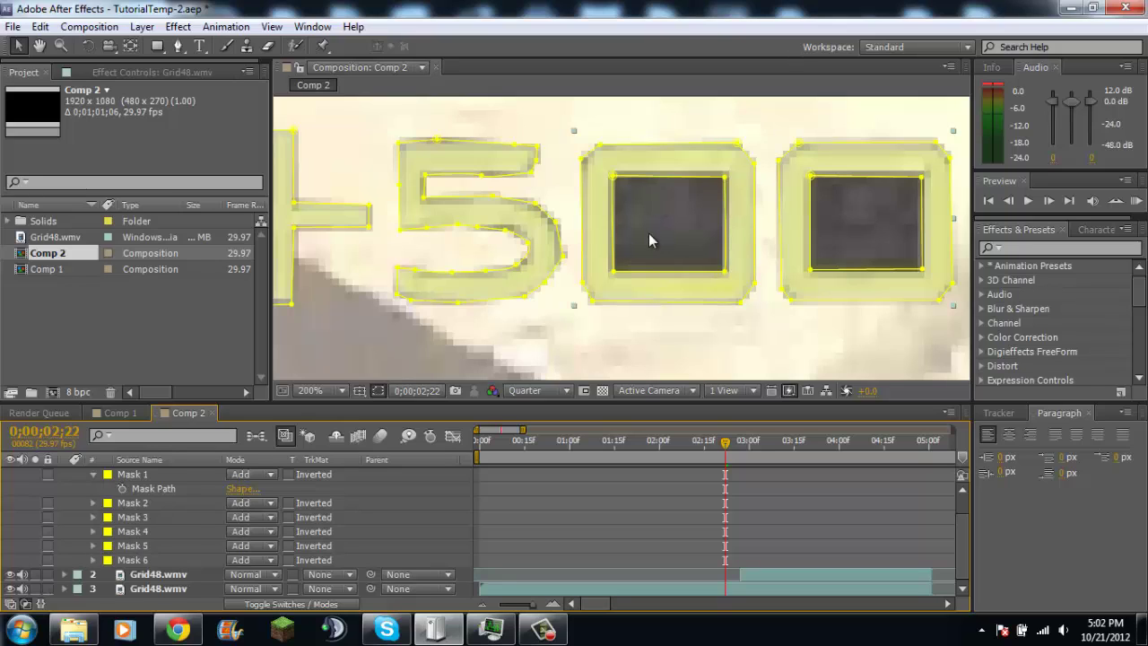
Set Mask 4, the first zero's inner hole, to Subtract mode.
{"action": "left_click", "coordinate": [144, 517]}
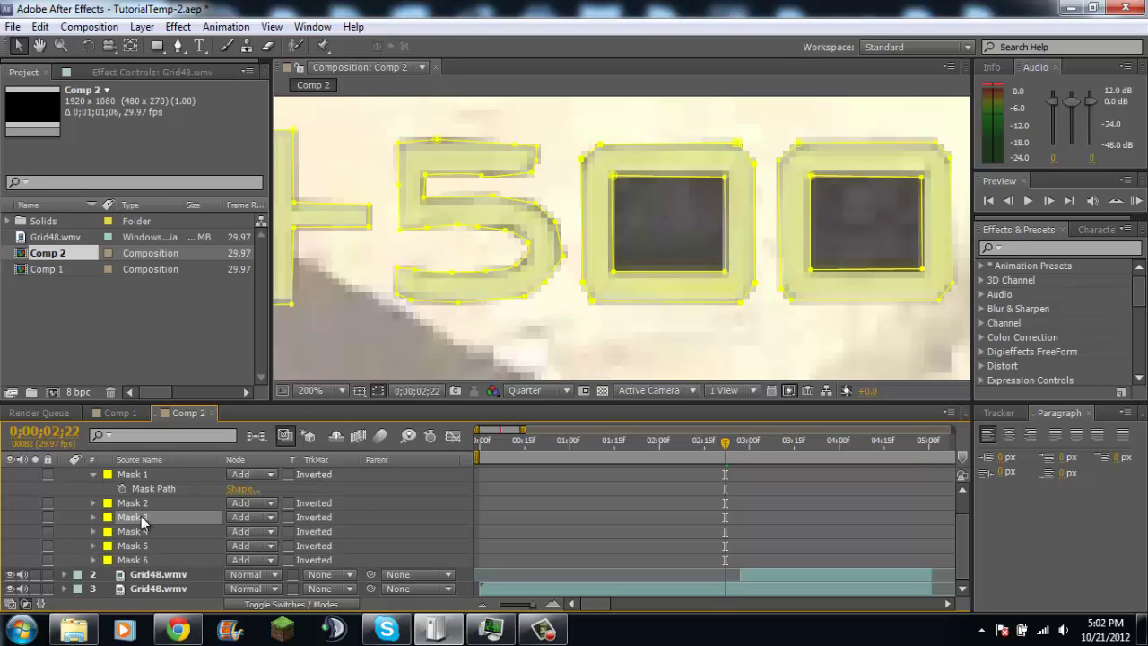
{"action": "left_click", "coordinate": [139, 532]}
{"action": "left_click", "coordinate": [144, 520]}
{"action": "left_click", "coordinate": [144, 534]}
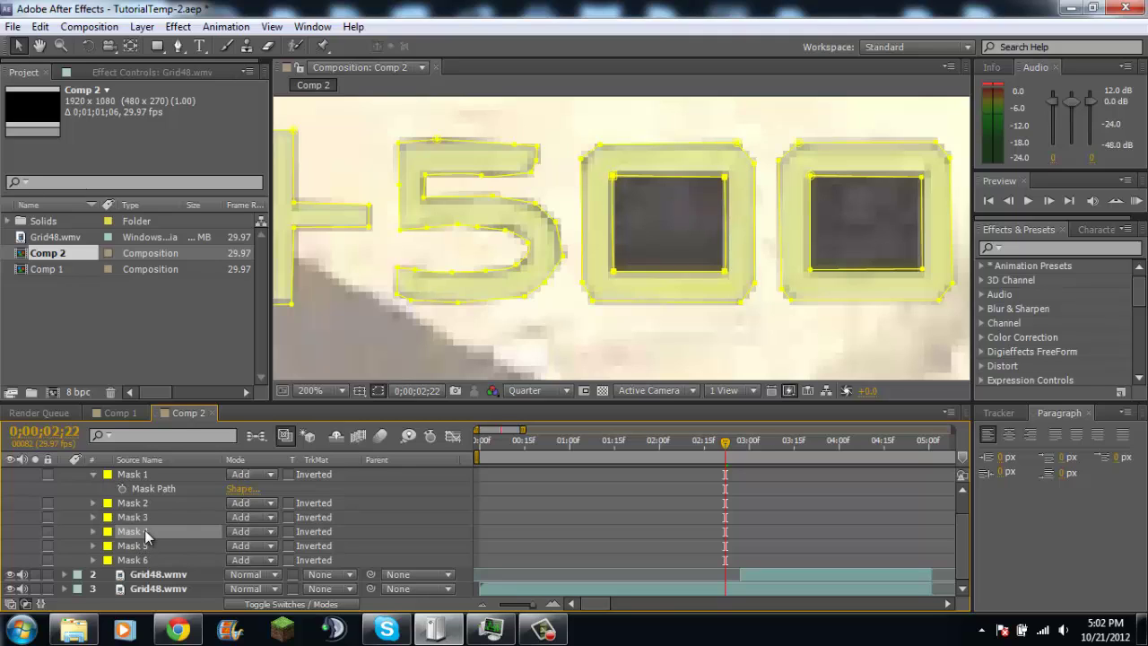
{"action": "left_click", "coordinate": [146, 519]}
{"action": "left_click", "coordinate": [144, 535]}
{"action": "left_click", "coordinate": [277, 529]}
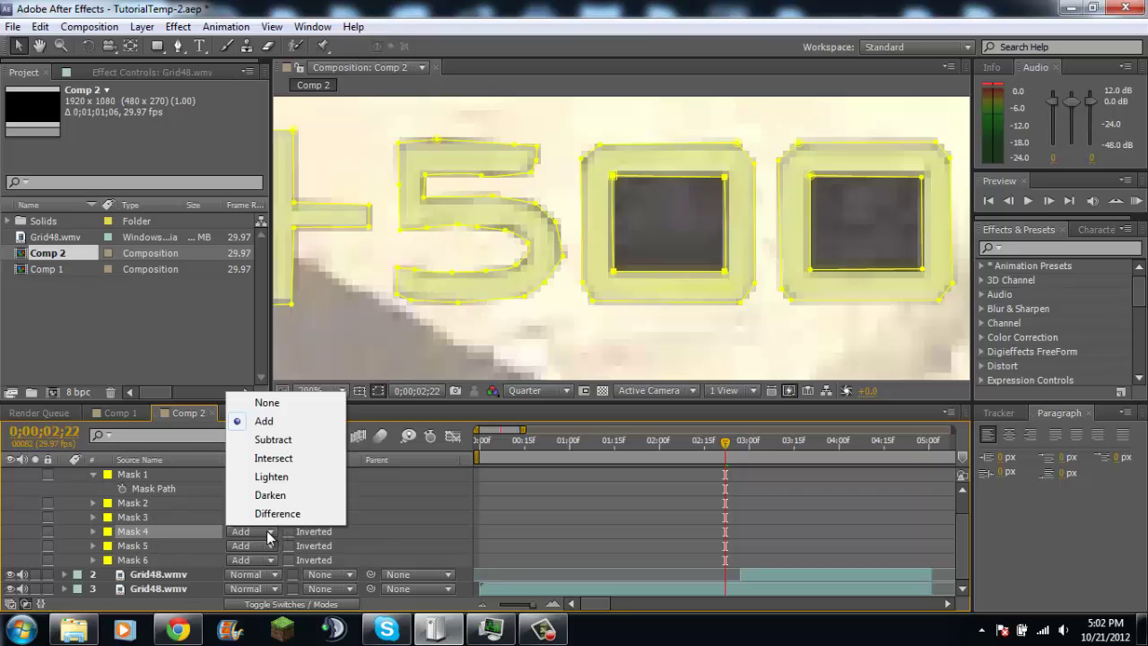
{"action": "left_click", "coordinate": [290, 436]}
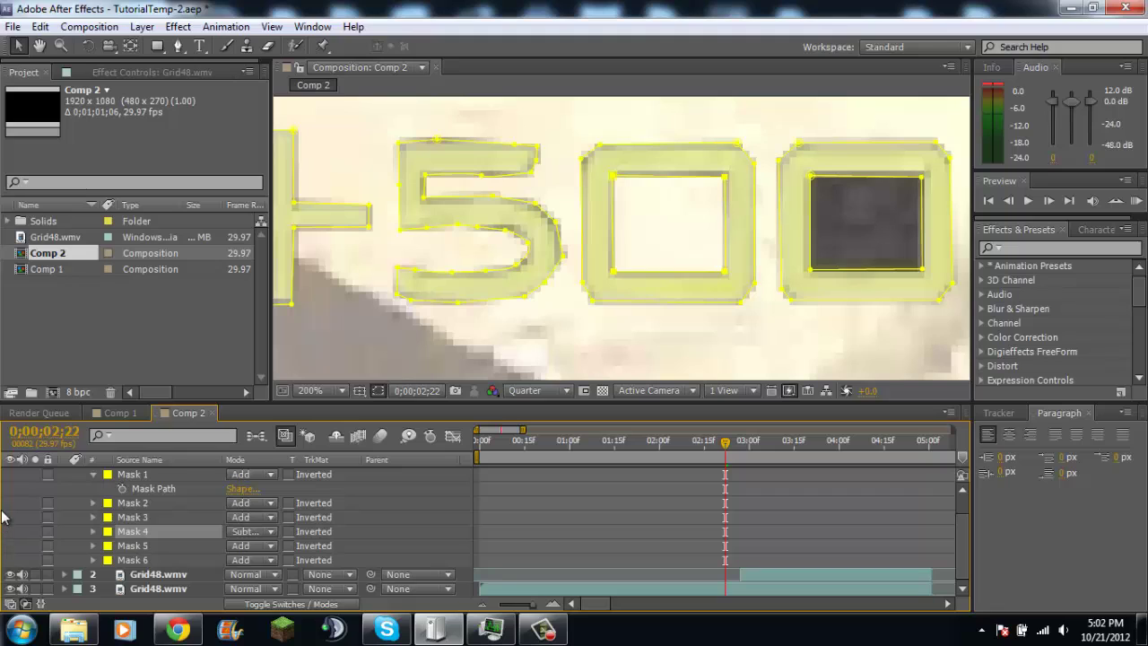
Set Mask 6, the second zero's inner hole, to Subtract mode.
{"action": "left_click", "coordinate": [148, 562]}
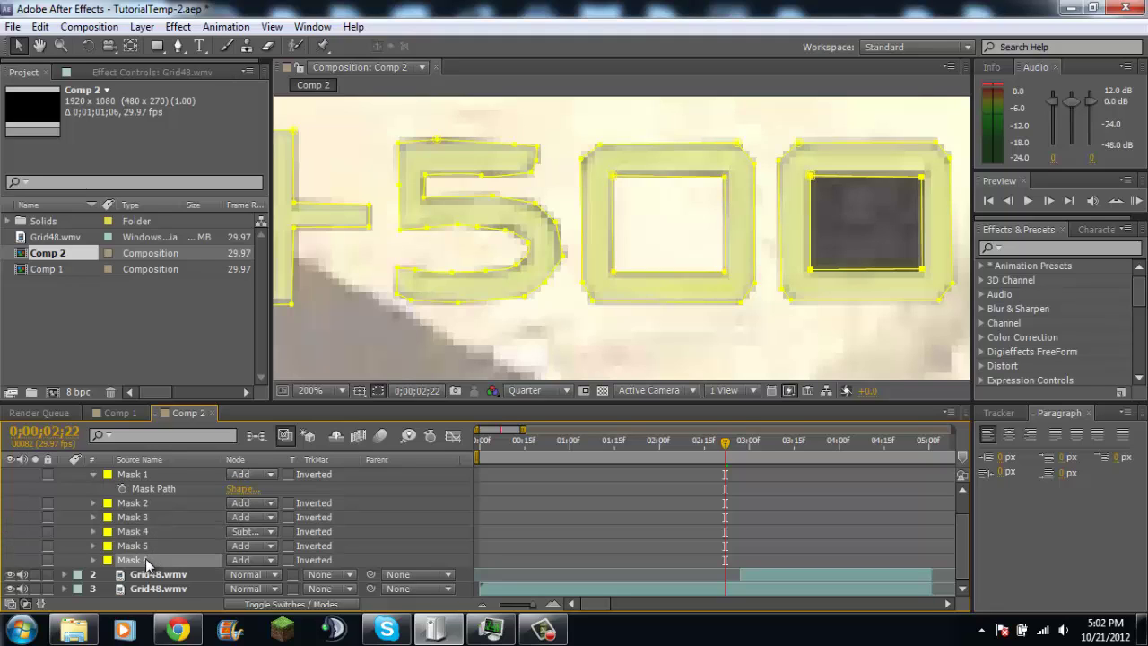
{"action": "left_click", "coordinate": [267, 562]}
{"action": "left_click", "coordinate": [269, 470]}
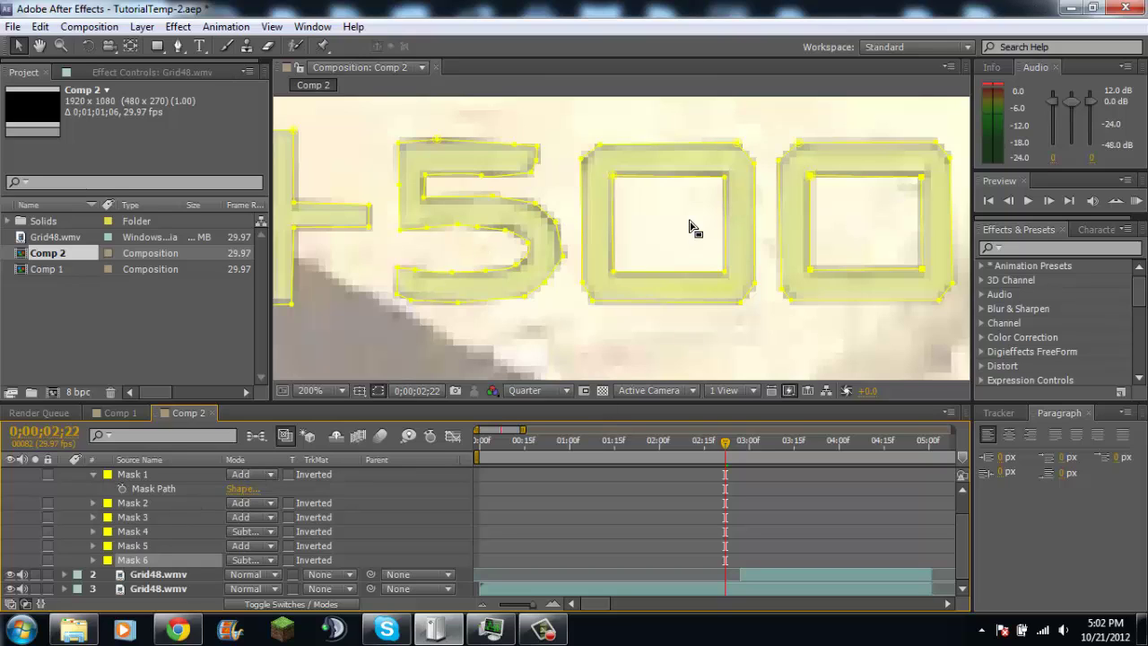
{"action": "mouse_move", "coordinate": [131, 562]}
{"action": "left_mouse_down"}
{"action": "mouse_move", "coordinate": [142, 538]}
{"action": "mouse_move", "coordinate": [141, 565]}
{"action": "mouse_move", "coordinate": [141, 525]}
{"action": "mouse_move", "coordinate": [140, 558]}
{"action": "left_mouse_up"}
Zoom out and pan to centre the composition in the viewer.
{"action": "left_click", "coordinate": [139, 560]}
{"action": "scroll", "coordinate": [597, 215], "scroll_direction": "down", "scroll_amount": 5}
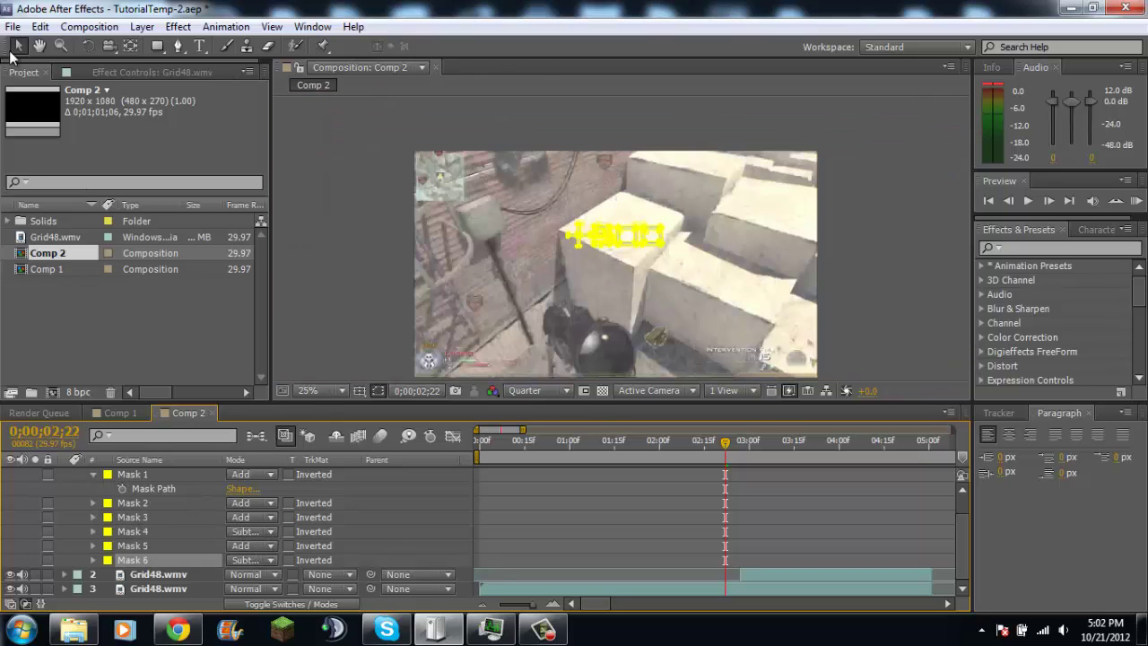
{"action": "left_click", "coordinate": [39, 46]}
{"action": "left_click_drag", "start_coordinate": [586, 251], "coordinate": [597, 228]}
{"action": "left_click_drag", "start_coordinate": [617, 265], "coordinate": [615, 261]}
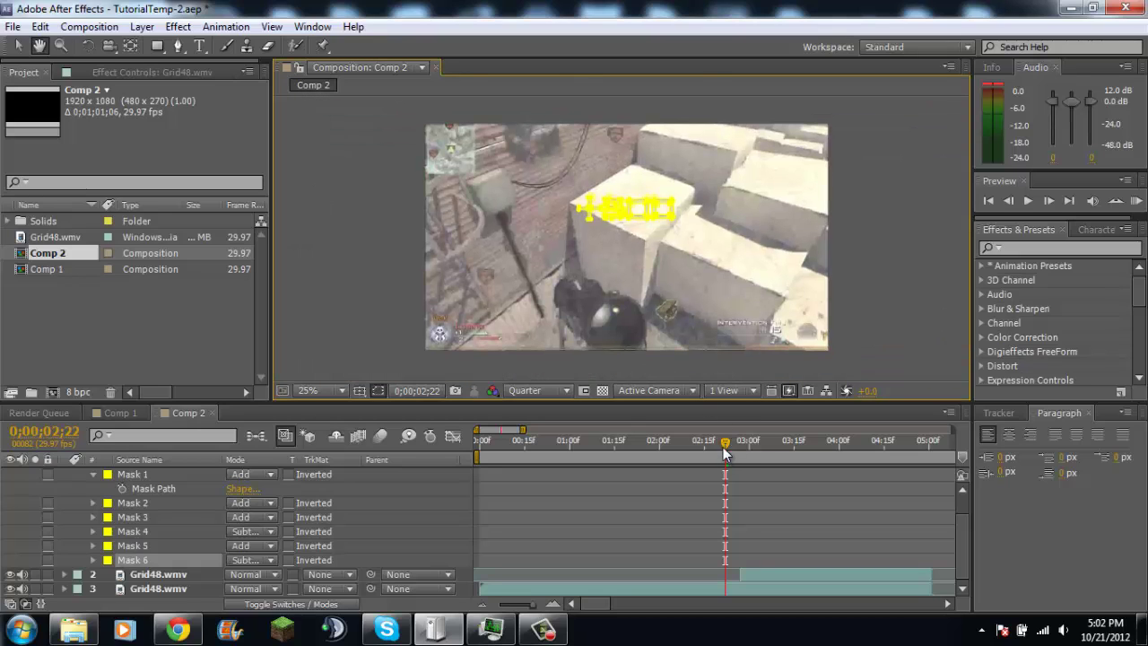
{"action": "key", "text": "v"}
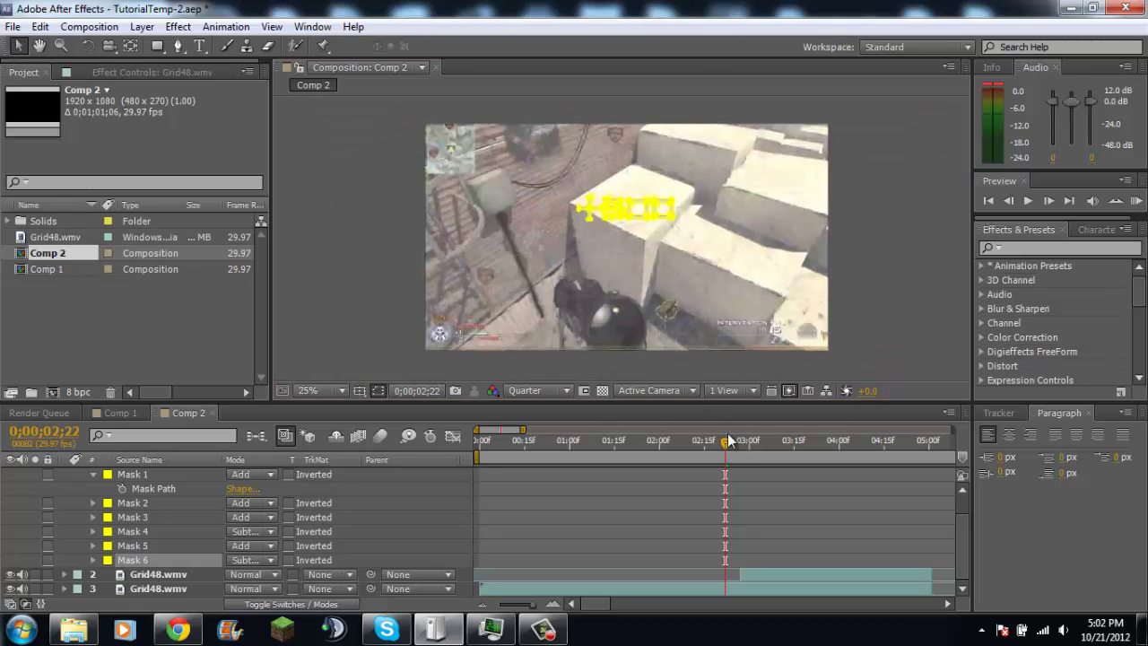
Move to 0;00;02;28, collapse layer 1's masks, and deselect it to review the +500.
{"action": "left_click_drag", "start_coordinate": [727, 441], "coordinate": [743, 447]}
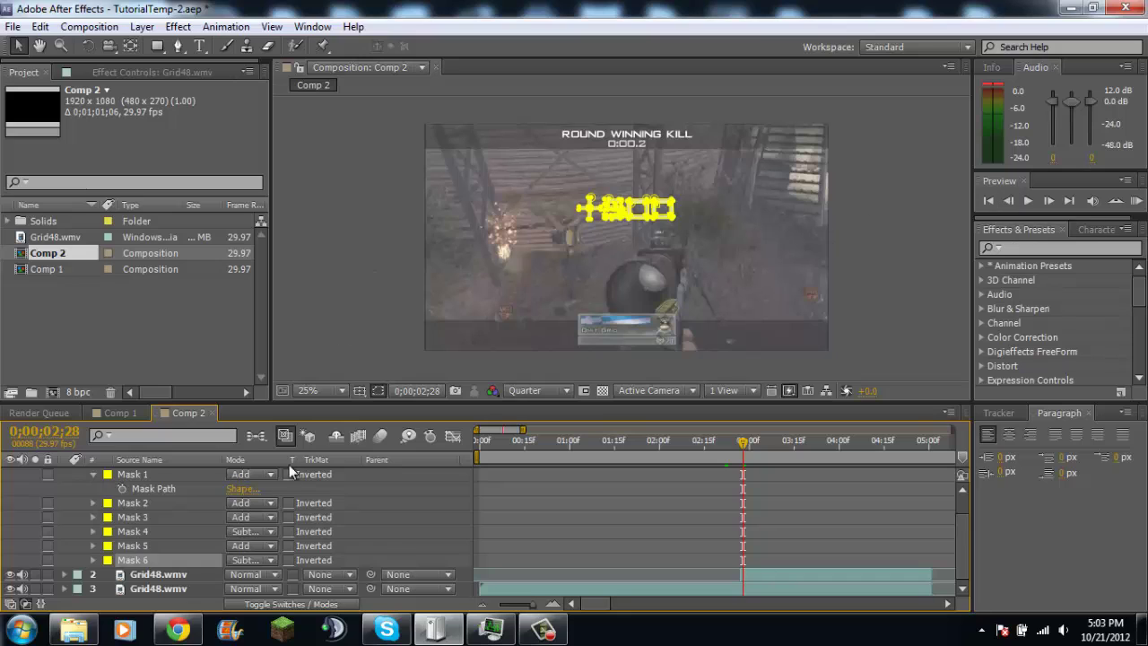
{"action": "scroll", "coordinate": [136, 482], "scroll_direction": "up", "scroll_amount": 2}
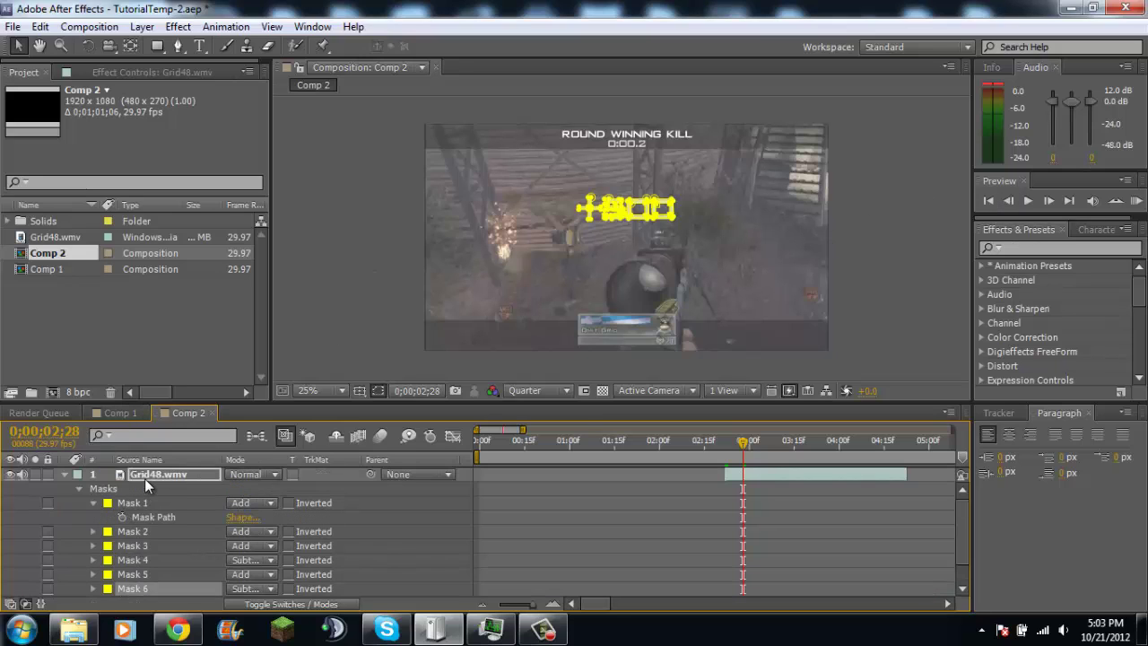
{"action": "left_click", "coordinate": [145, 479]}
{"action": "key", "text": "m"}
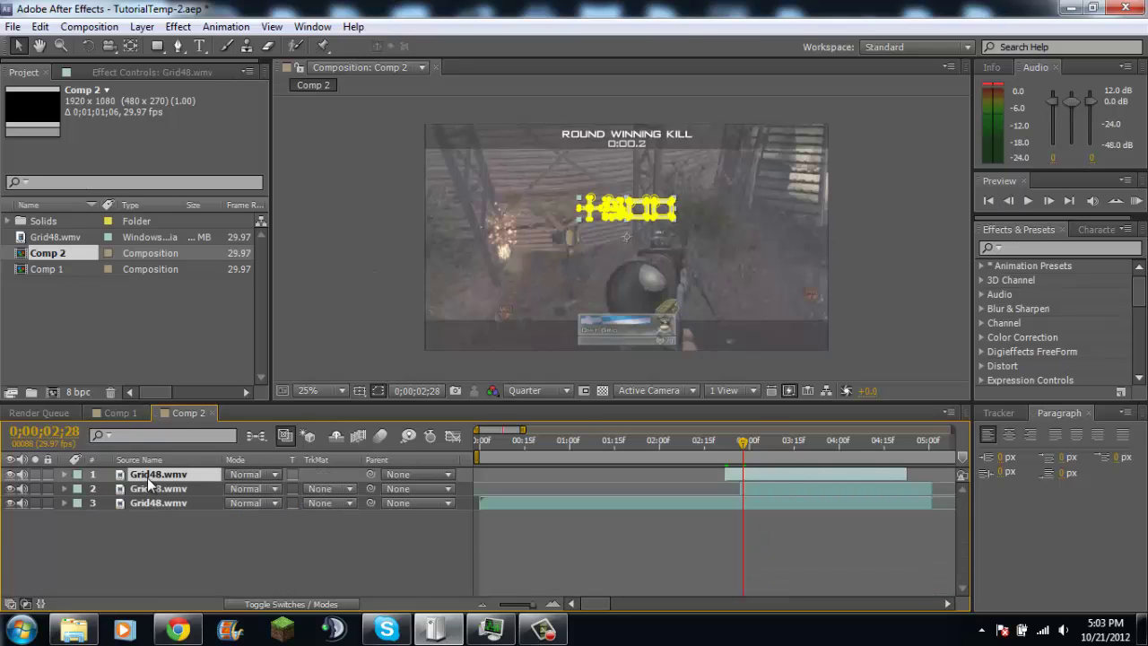
{"action": "left_click", "coordinate": [390, 218]}
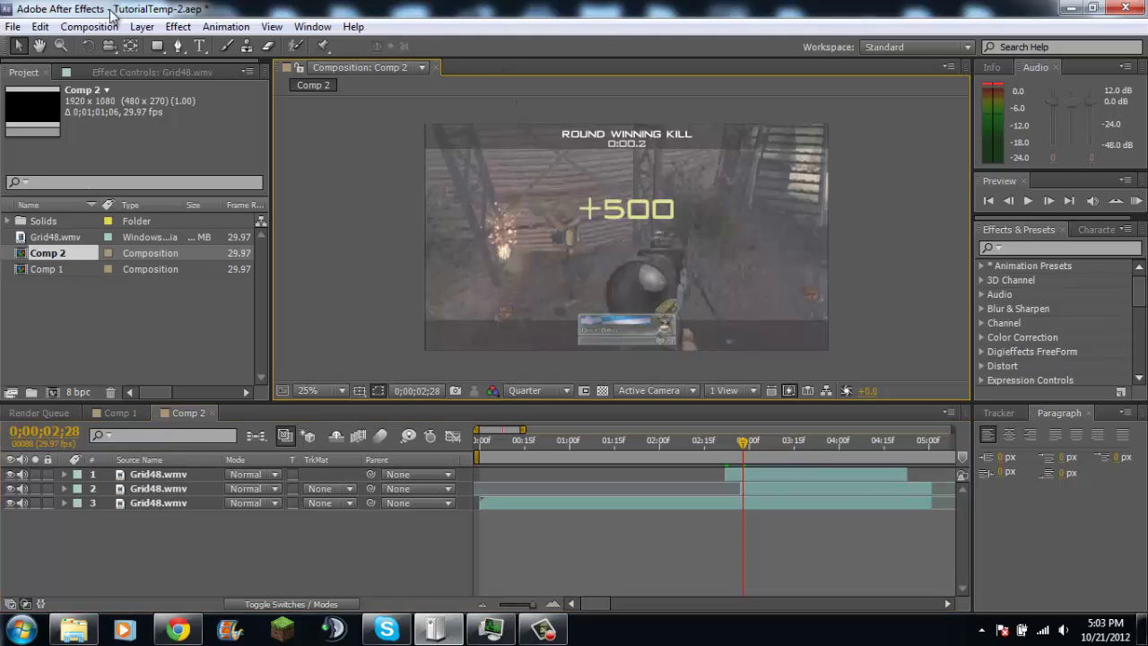
Check Comp 1's layer 1 keyframes at 0;00;03;00, then show the Comp 2 +500 layer's Position.
{"action": "key", "text": "h"}
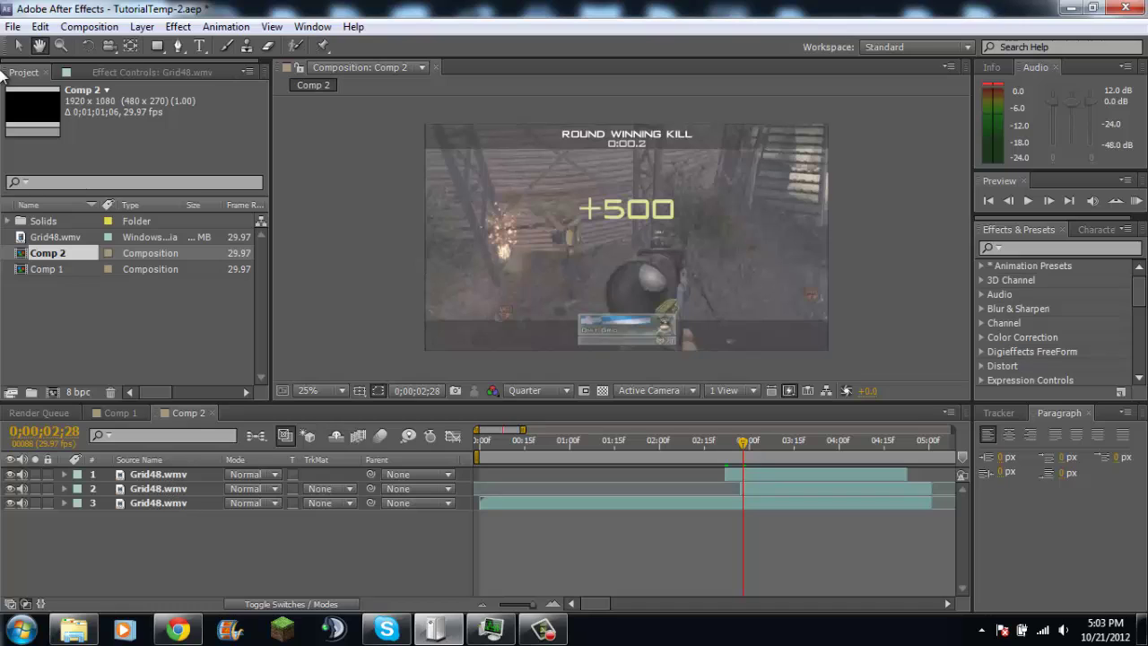
{"action": "key", "text": "v"}
{"action": "left_click", "coordinate": [158, 473]}
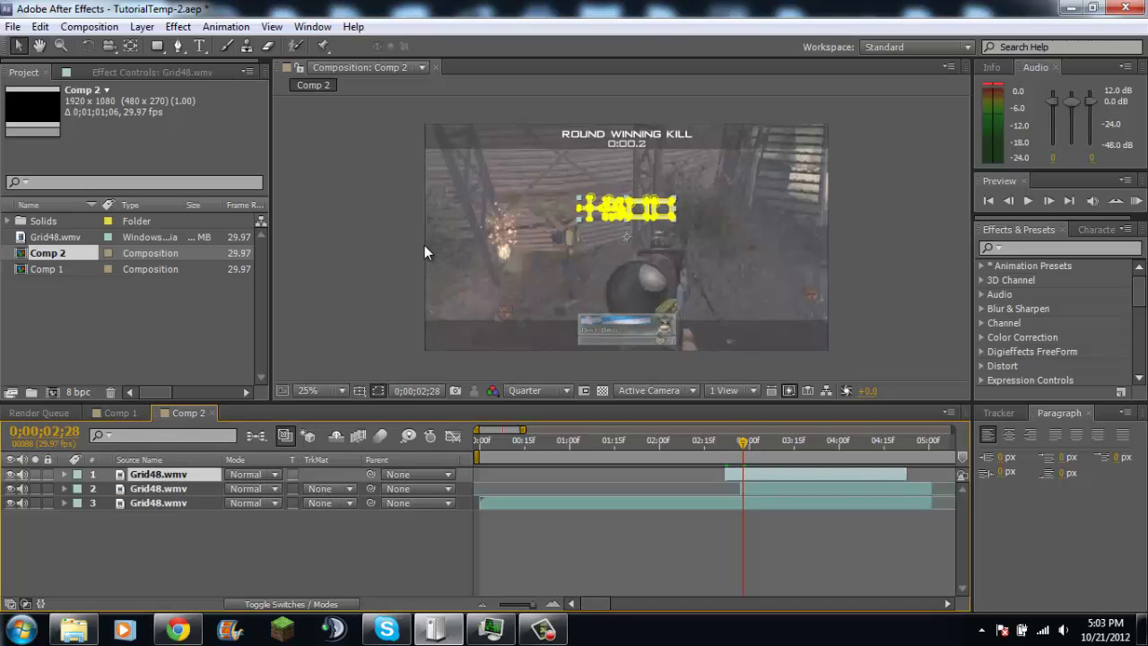
{"action": "left_click", "coordinate": [130, 414]}
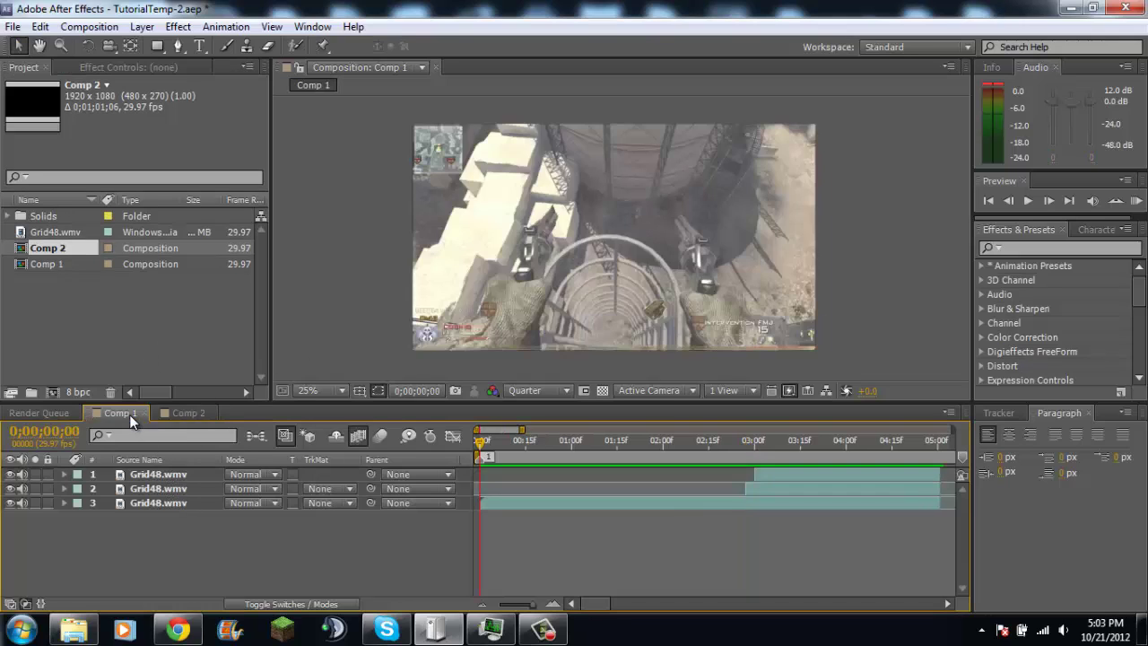
{"action": "left_click", "coordinate": [176, 473]}
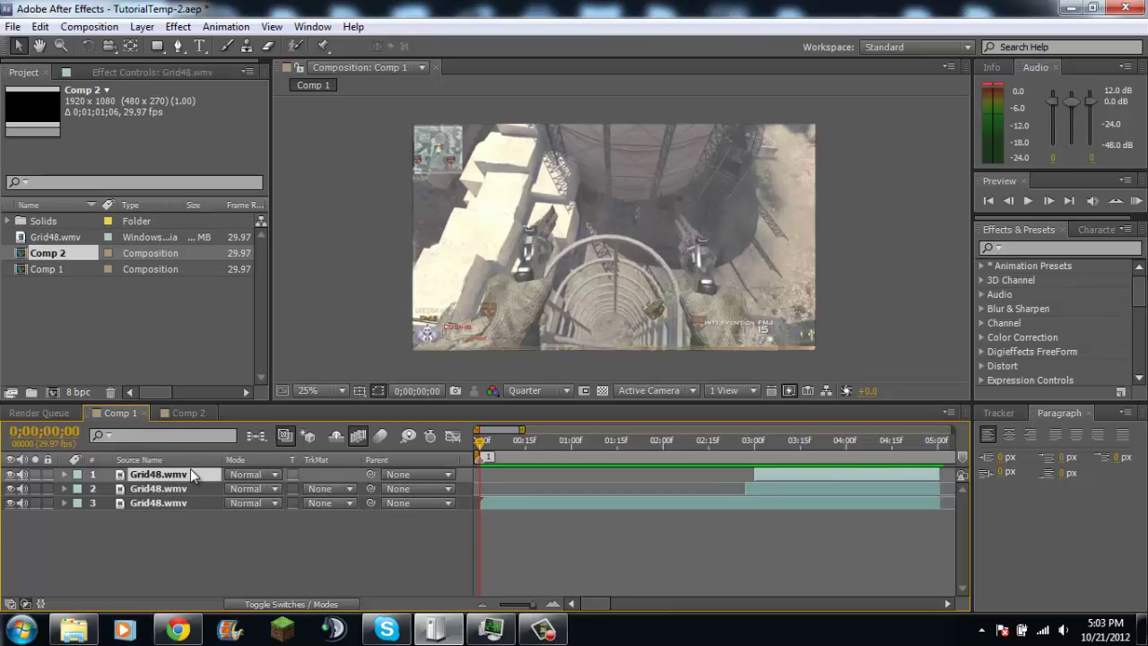
{"action": "key", "text": "u"}
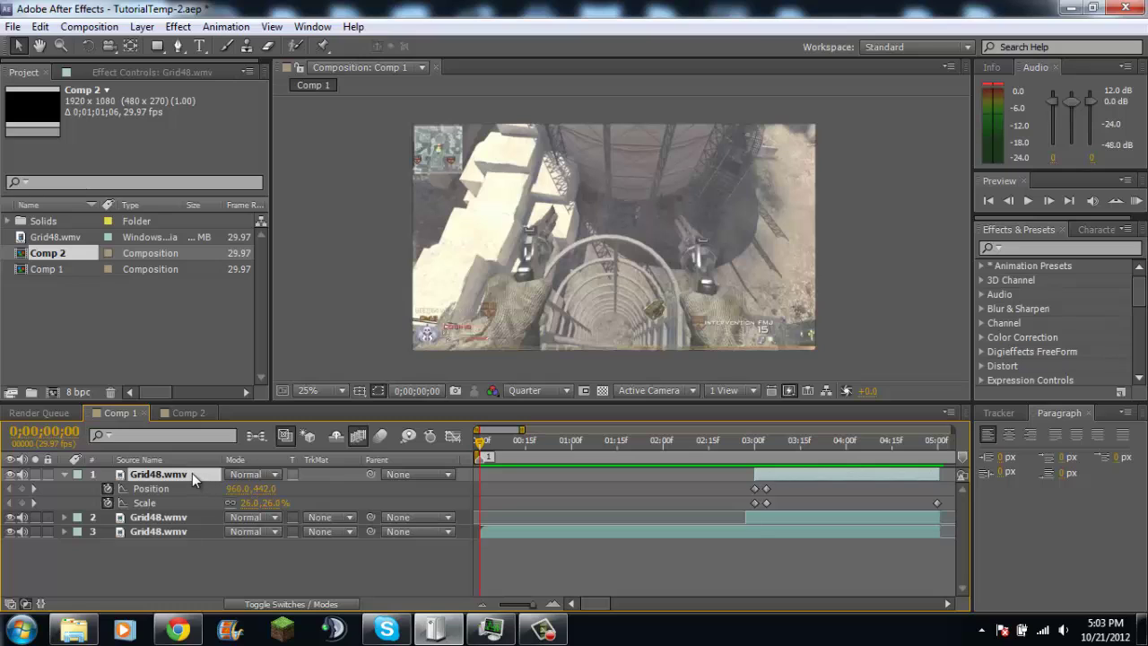
{"action": "left_click", "coordinate": [752, 442]}
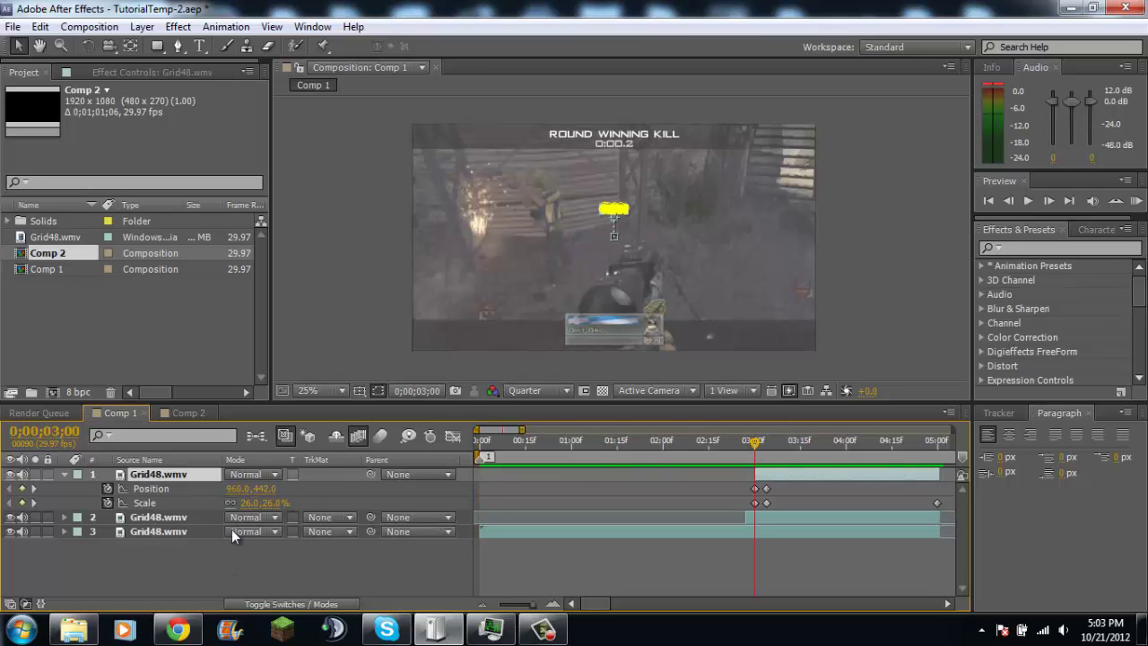
{"action": "left_click", "coordinate": [183, 414]}
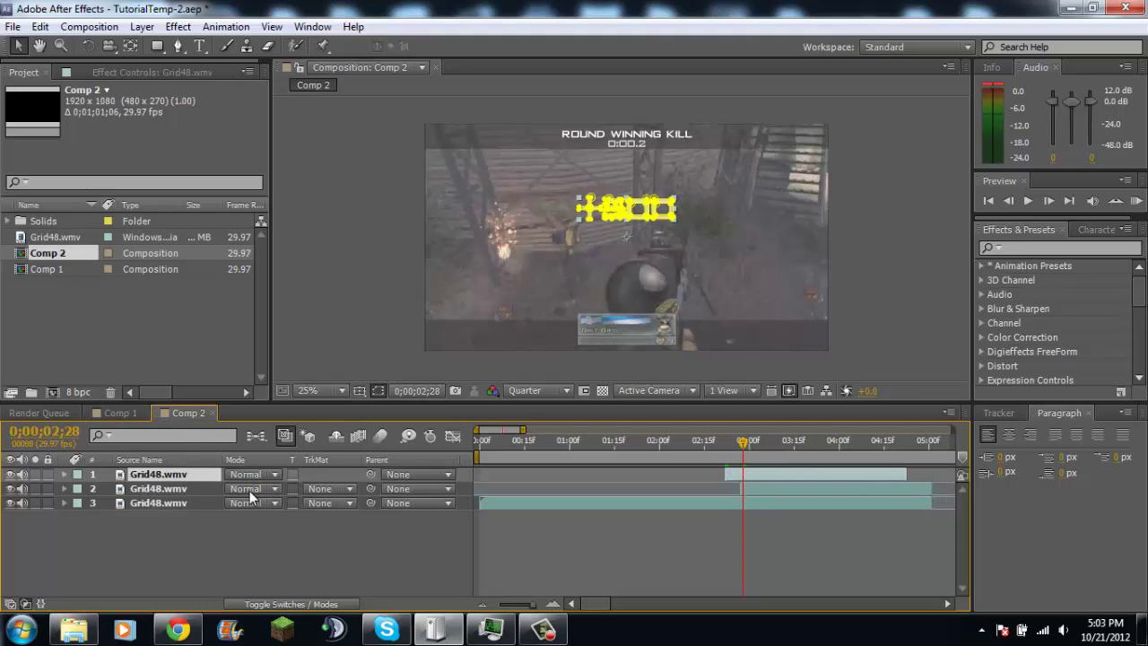
{"action": "key", "text": "p"}
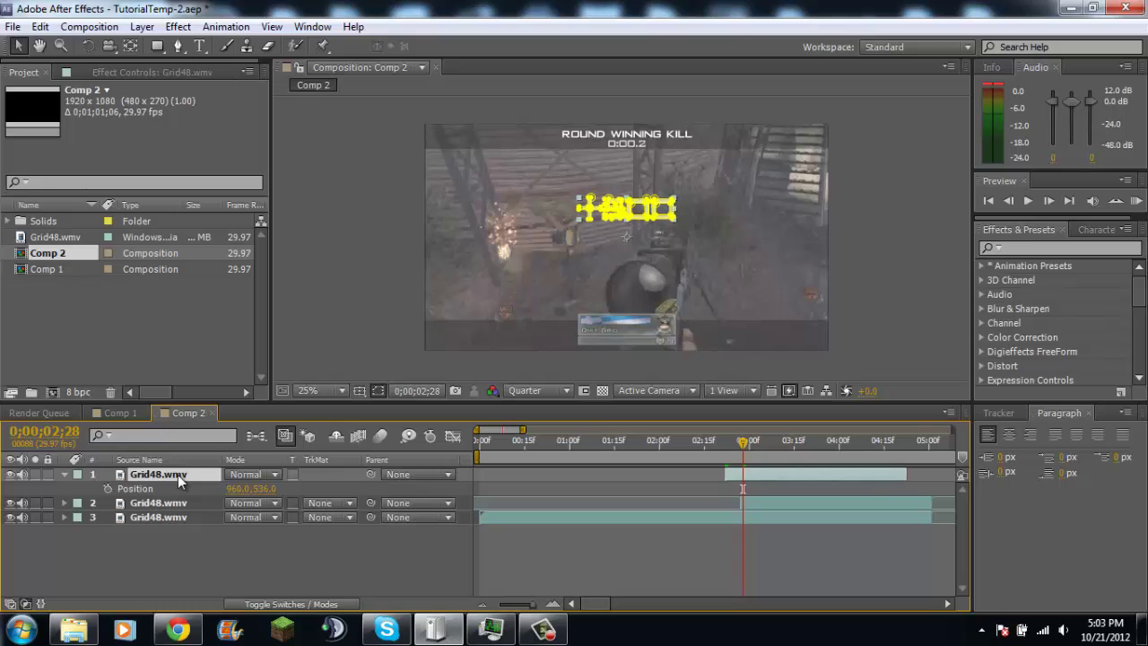
Show Position and Scale together and change the +500 layer's Position Y from 536 to 442.
{"action": "key", "text": "shift+s"}
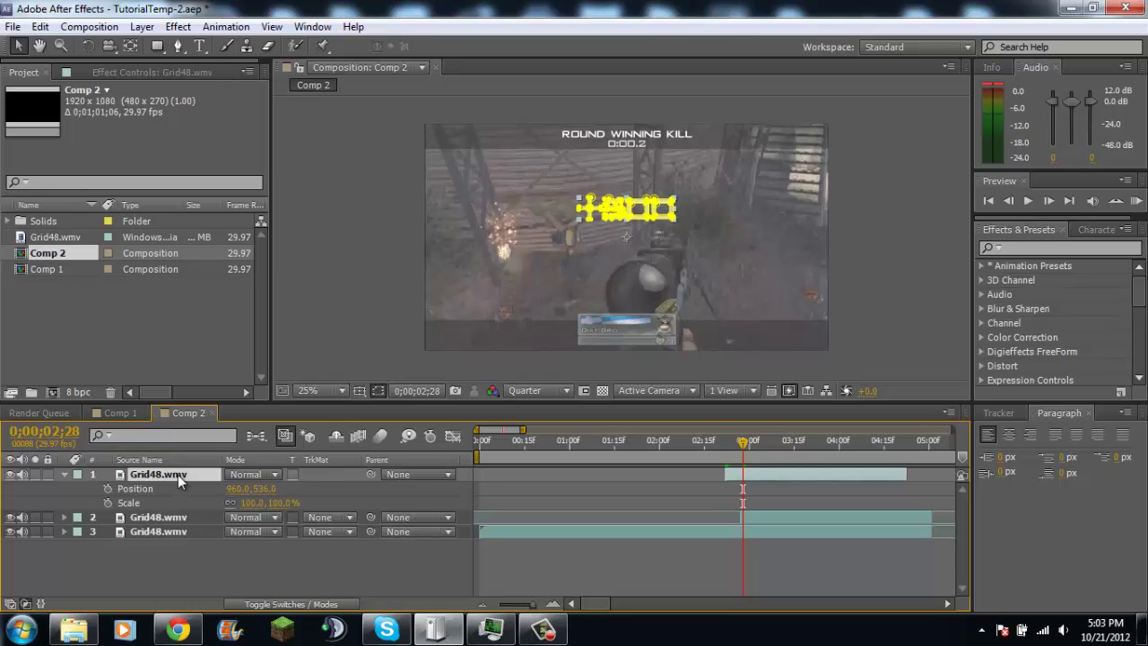
{"action": "key", "text": "shift+p"}
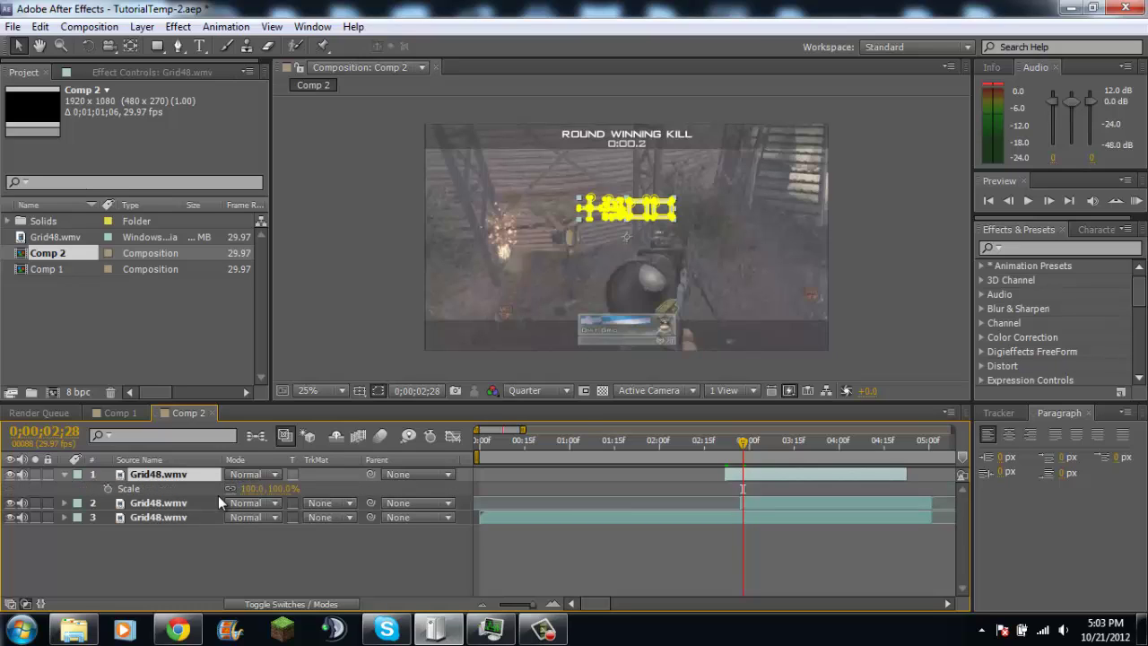
{"action": "key", "text": "shift+p"}
{"action": "left_click", "coordinate": [265, 488]}
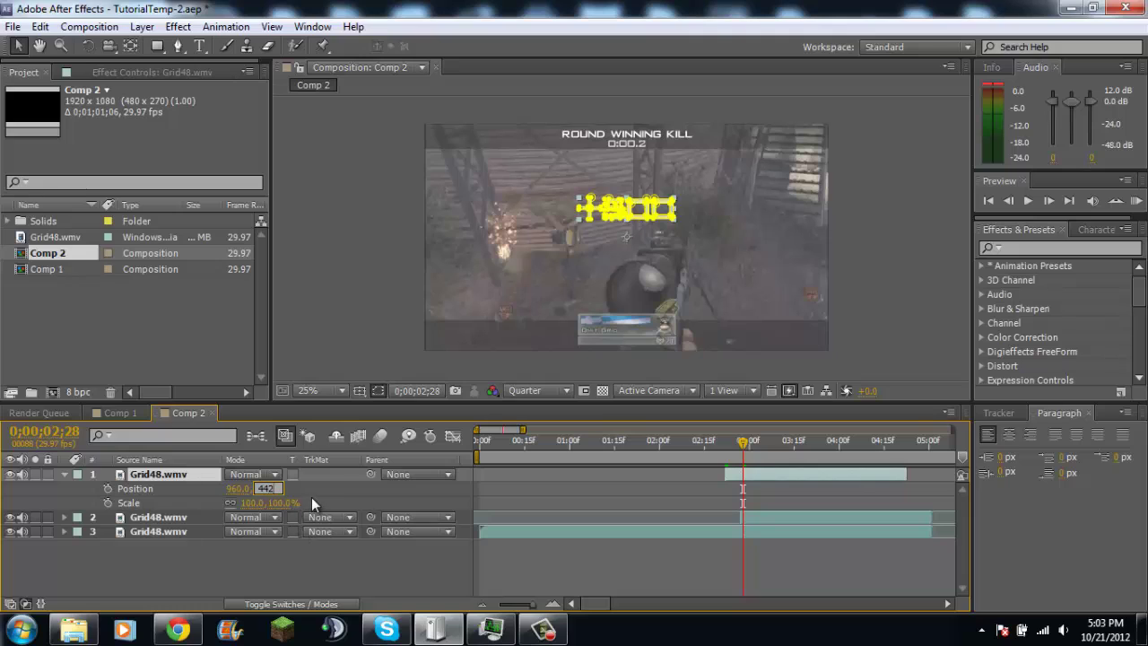
{"action": "key", "text": "Return"}
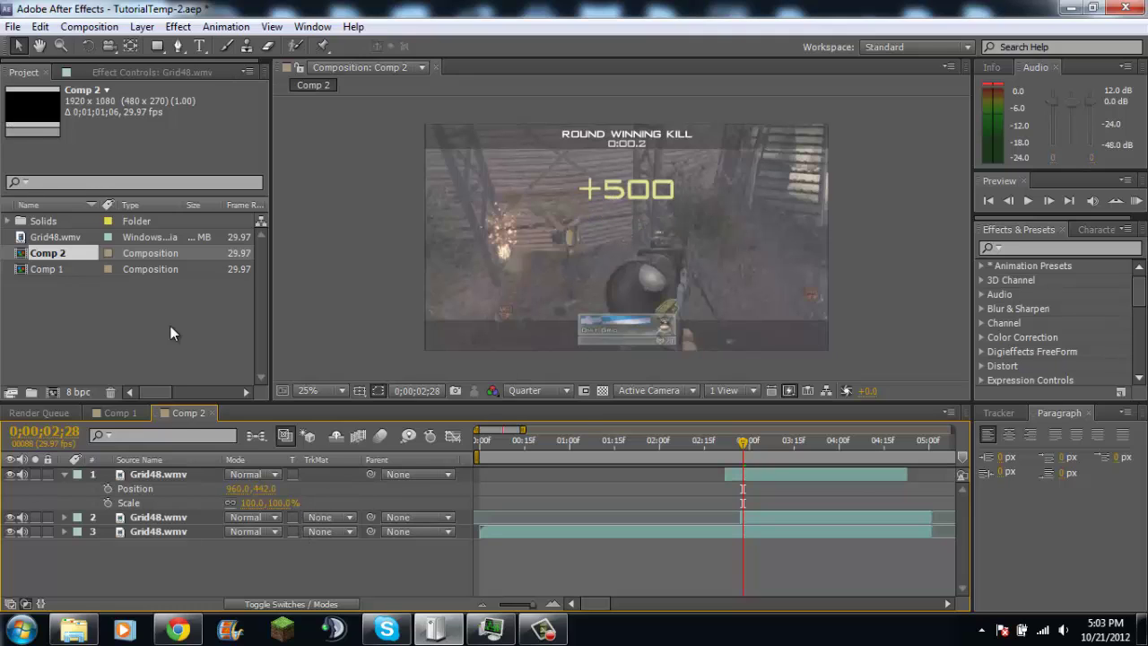
Set the +500 layer's Scale to 26%.
{"action": "left_click", "coordinate": [120, 412]}
{"action": "left_click", "coordinate": [185, 413]}
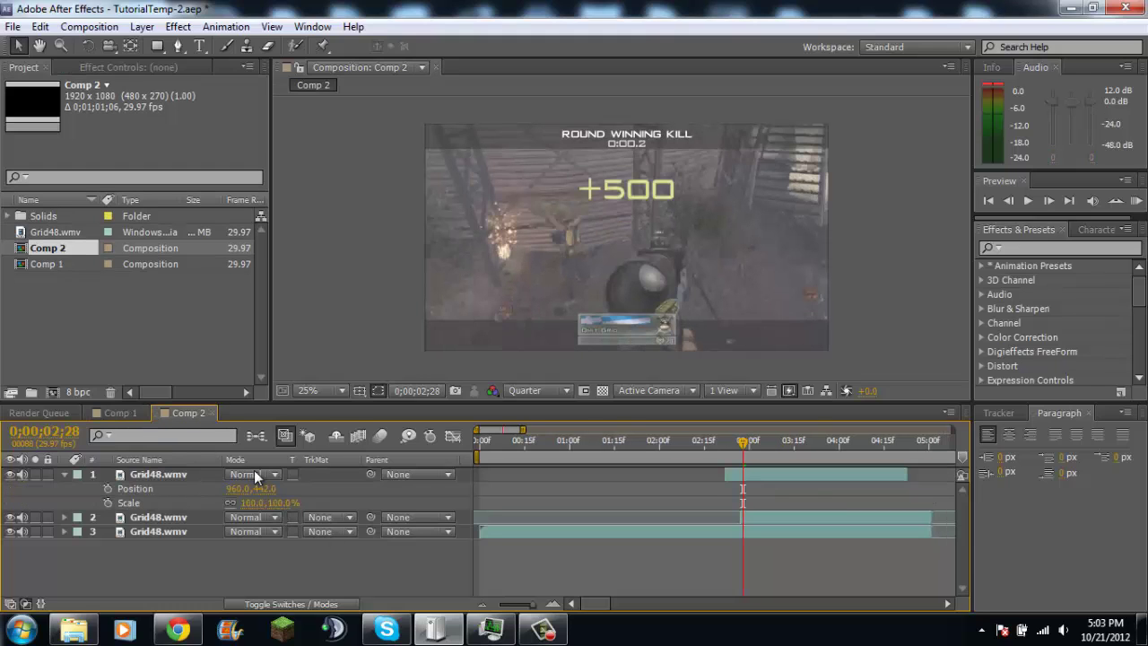
{"action": "left_click", "coordinate": [280, 503]}
{"action": "type", "text": "26"}
{"action": "key", "text": "Return"}
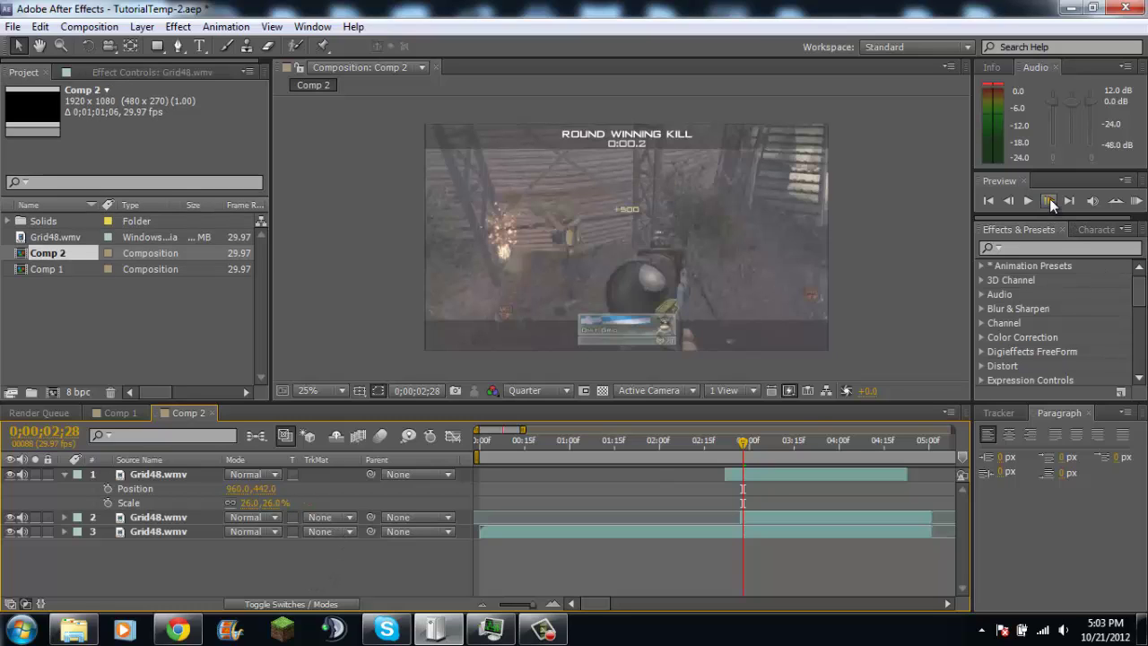
Enable the Position and Scale stopwatches and step four frames forward, comparing against Comp 1.
{"action": "left_click", "coordinate": [108, 488]}
{"action": "left_click", "coordinate": [108, 502]}
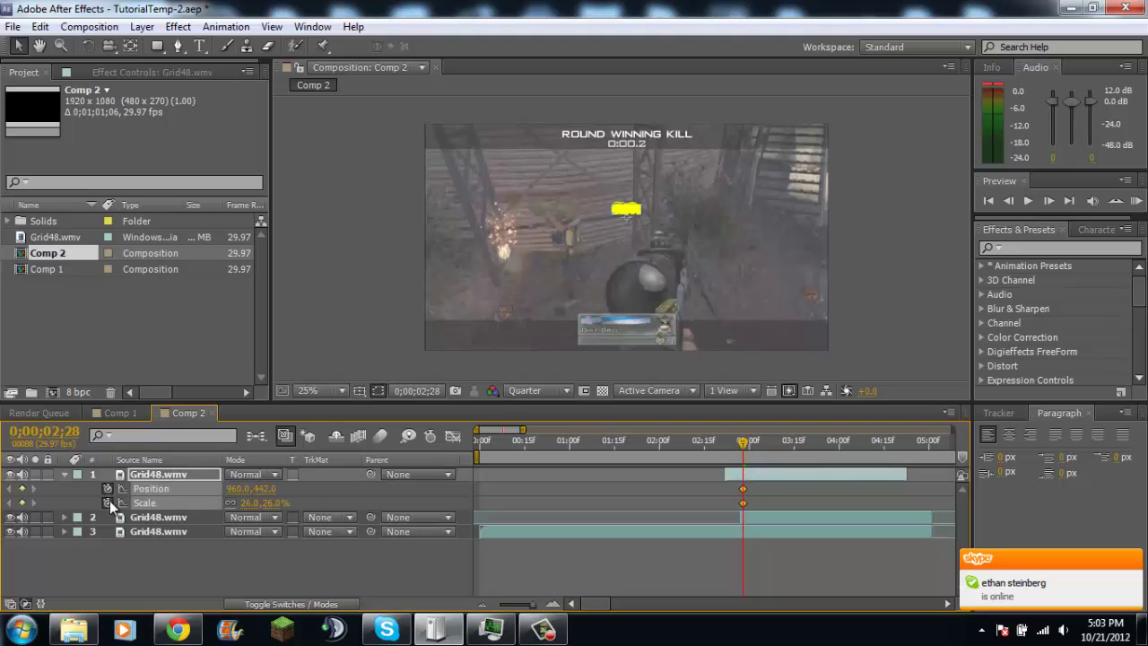
{"action": "left_click", "coordinate": [1048, 201]}
{"action": "left_click", "coordinate": [1048, 200]}
{"action": "left_click", "coordinate": [1048, 201]}
{"action": "left_click", "coordinate": [1048, 201]}
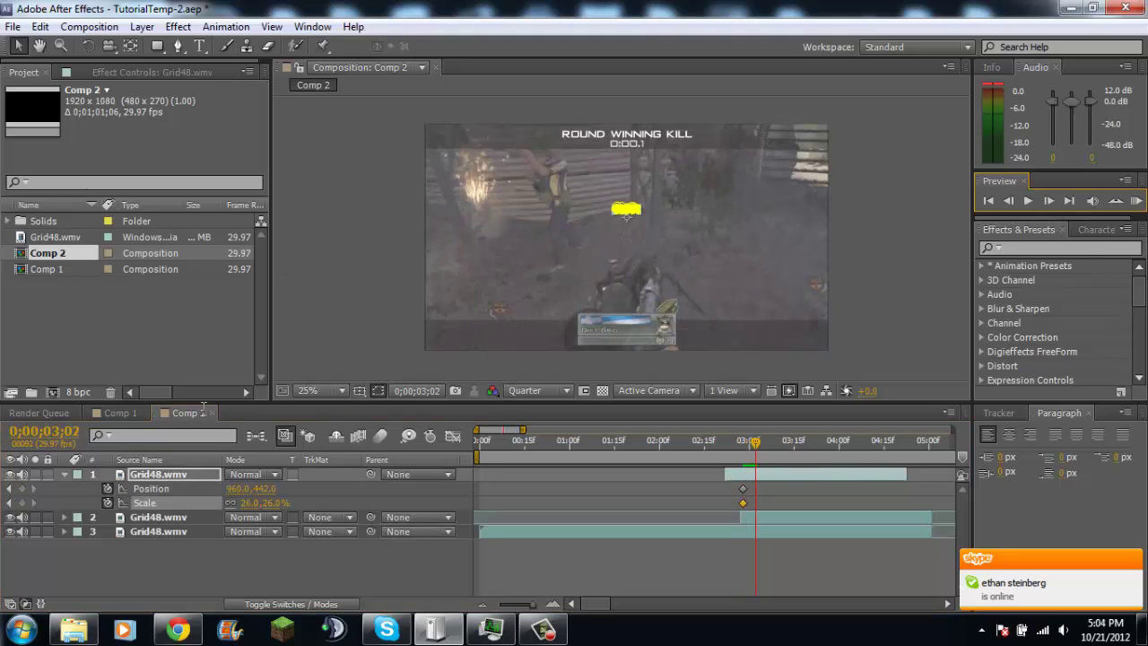
{"action": "left_click", "coordinate": [115, 415]}
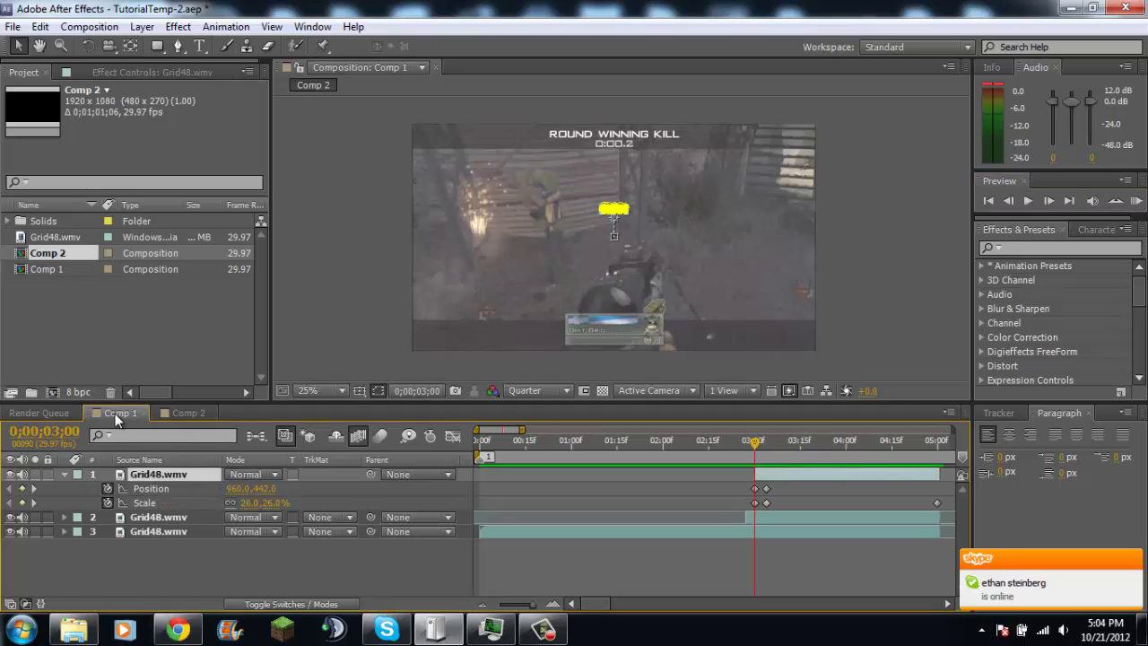
{"action": "left_click", "coordinate": [1049, 200]}
{"action": "left_click", "coordinate": [1050, 201]}
{"action": "left_click", "coordinate": [1049, 201]}
{"action": "left_click", "coordinate": [1049, 201]}
{"action": "left_click", "coordinate": [1050, 201]}
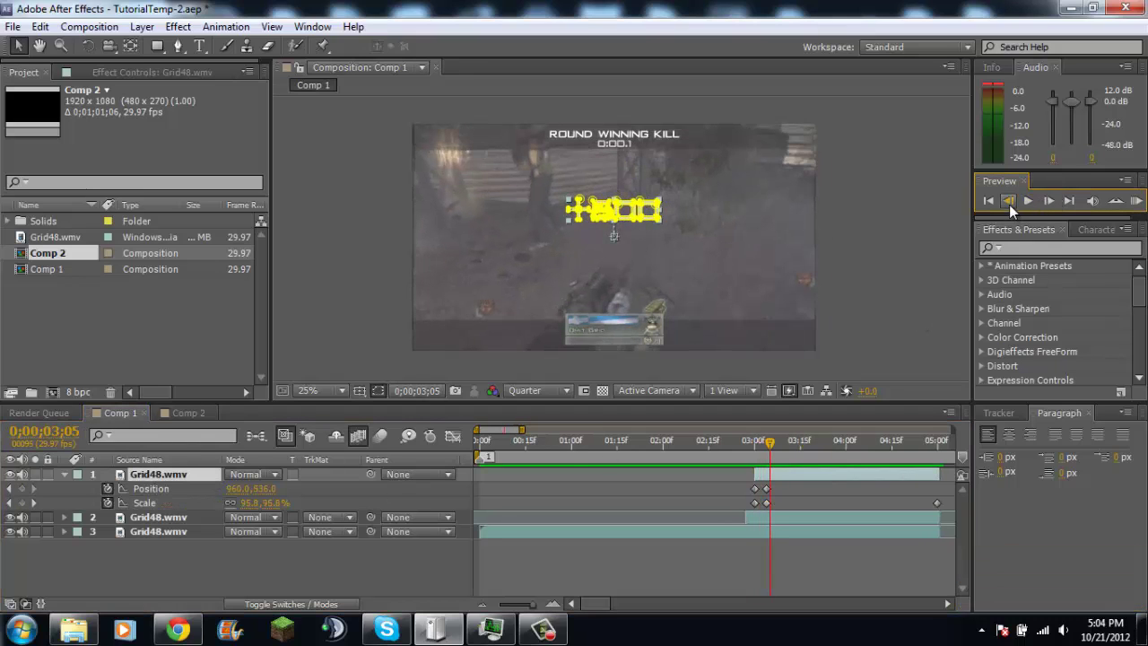
{"action": "left_click", "coordinate": [184, 412]}
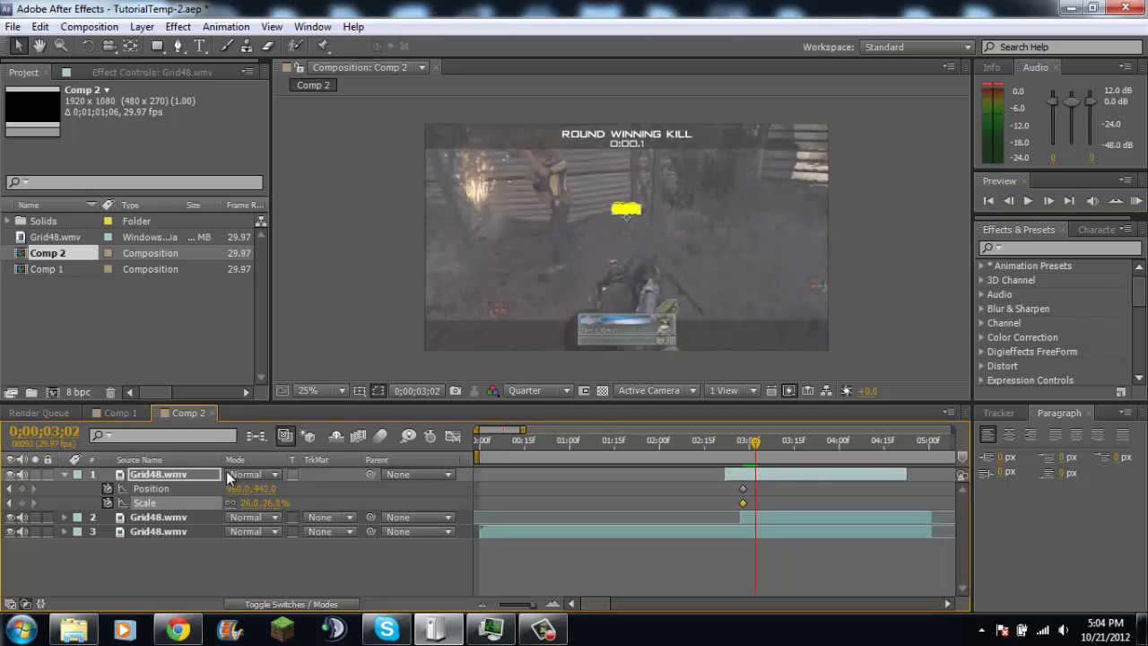
Set a 96% Scale keyframe on the +500 layer.
{"action": "left_click", "coordinate": [279, 504]}
{"action": "key", "text": "Return"}
{"action": "left_click", "coordinate": [281, 545]}
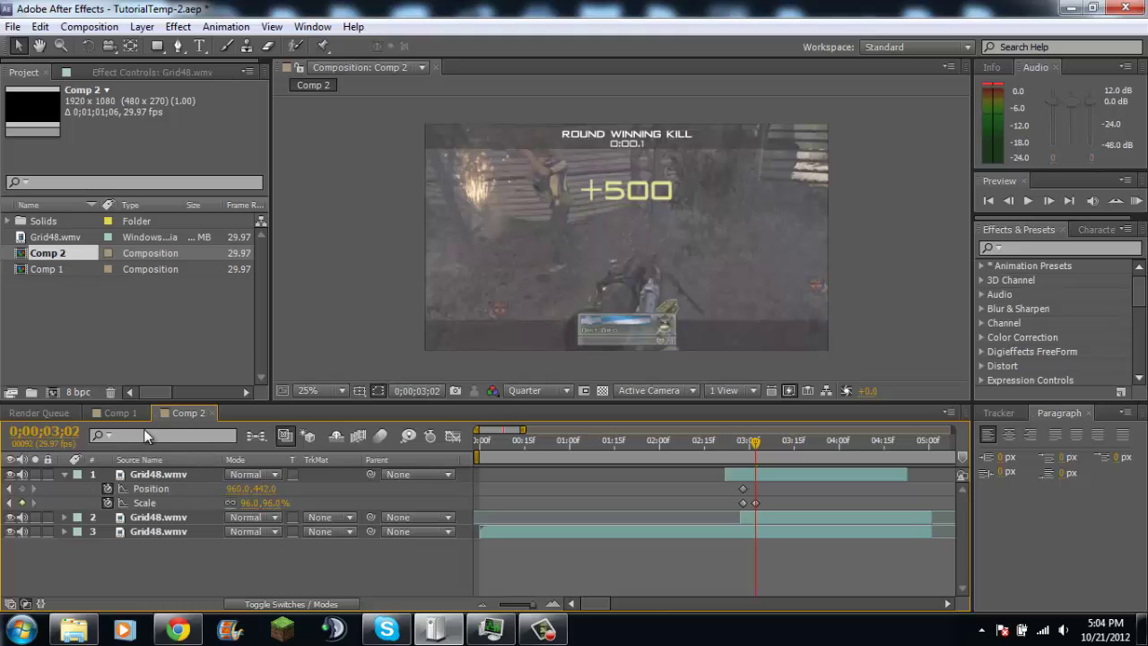
{"action": "left_click", "coordinate": [117, 413]}
{"action": "left_click", "coordinate": [179, 413]}
Set a Position Y keyframe of 536 and scrub back a frame to check the pop.
{"action": "left_click", "coordinate": [265, 489]}
{"action": "type", "text": "536"}
{"action": "key", "text": "Return"}
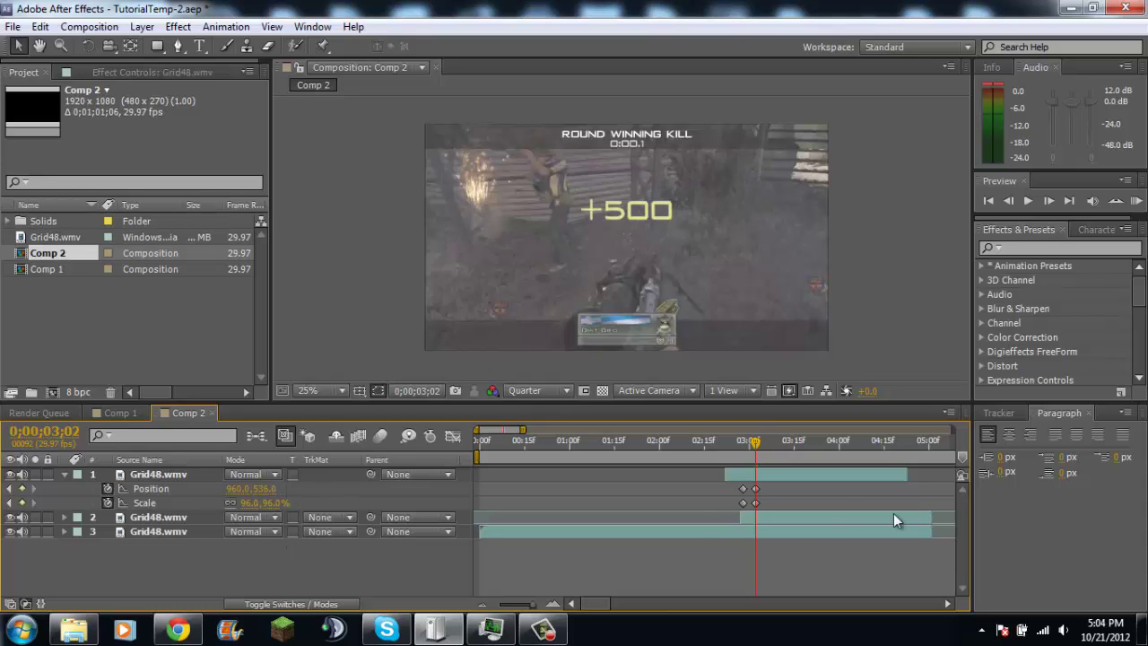
{"action": "left_click_drag", "start_coordinate": [754, 441], "coordinate": [756, 439]}
{"action": "left_click", "coordinate": [124, 413]}
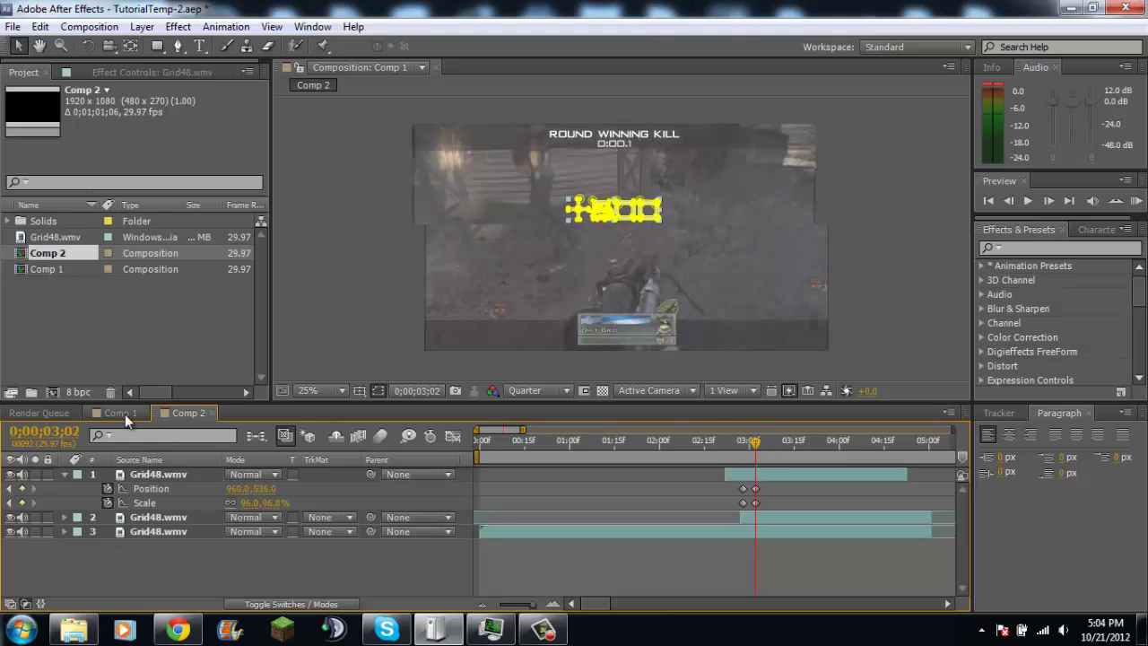
{"action": "left_click", "coordinate": [189, 412]}
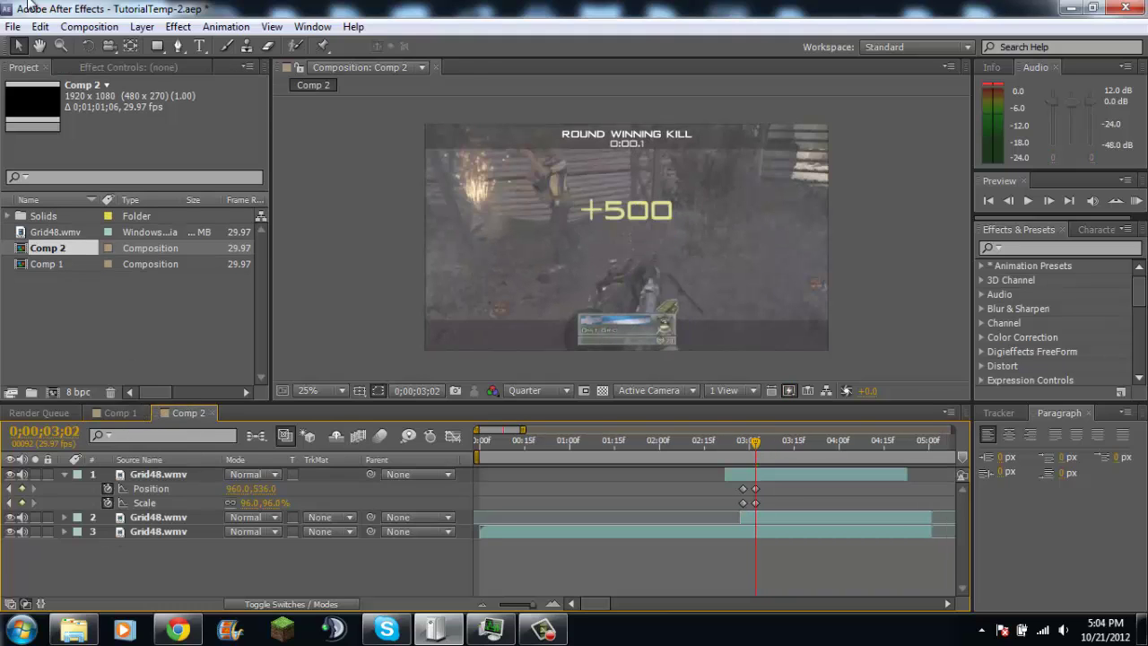
{"action": "left_click", "coordinate": [39, 46]}
Scrub through Comp 1's frames to watch how its score shrinks.
{"action": "left_click_drag", "start_coordinate": [628, 251], "coordinate": [612, 248]}
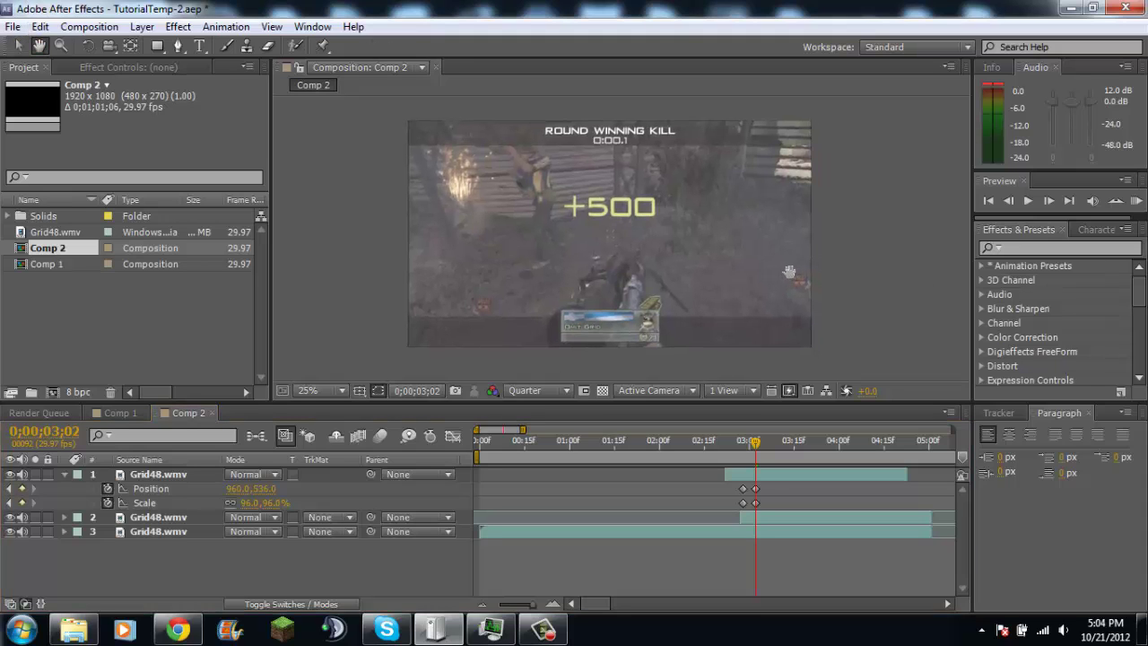
{"action": "left_click", "coordinate": [107, 414]}
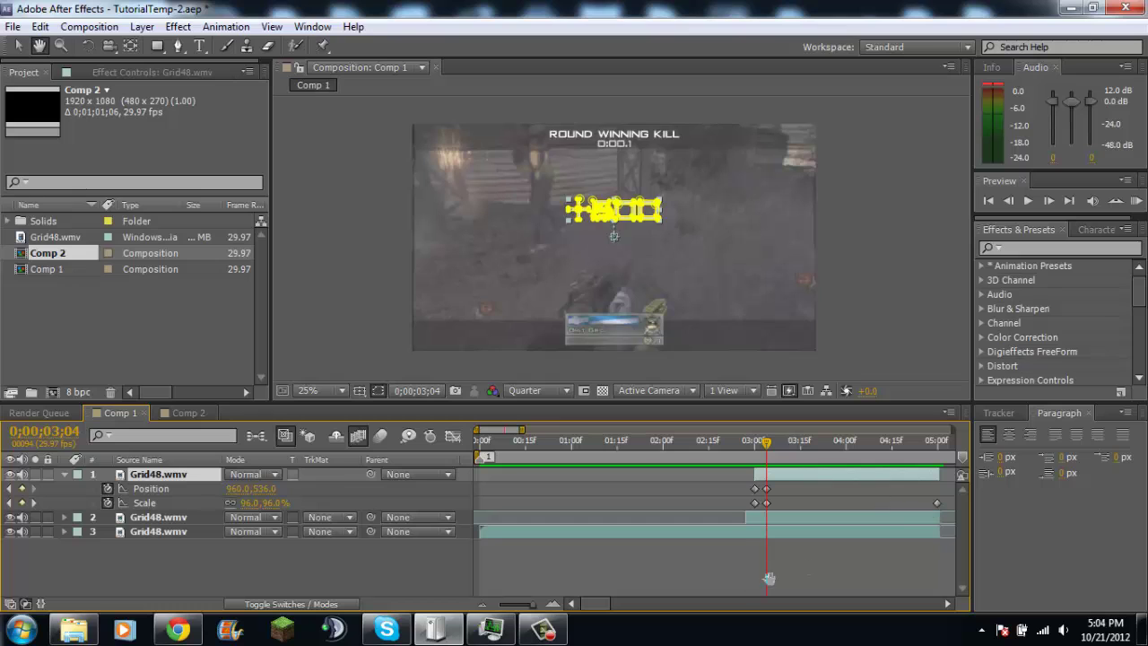
{"action": "left_click_drag", "start_coordinate": [761, 455], "coordinate": [937, 507]}
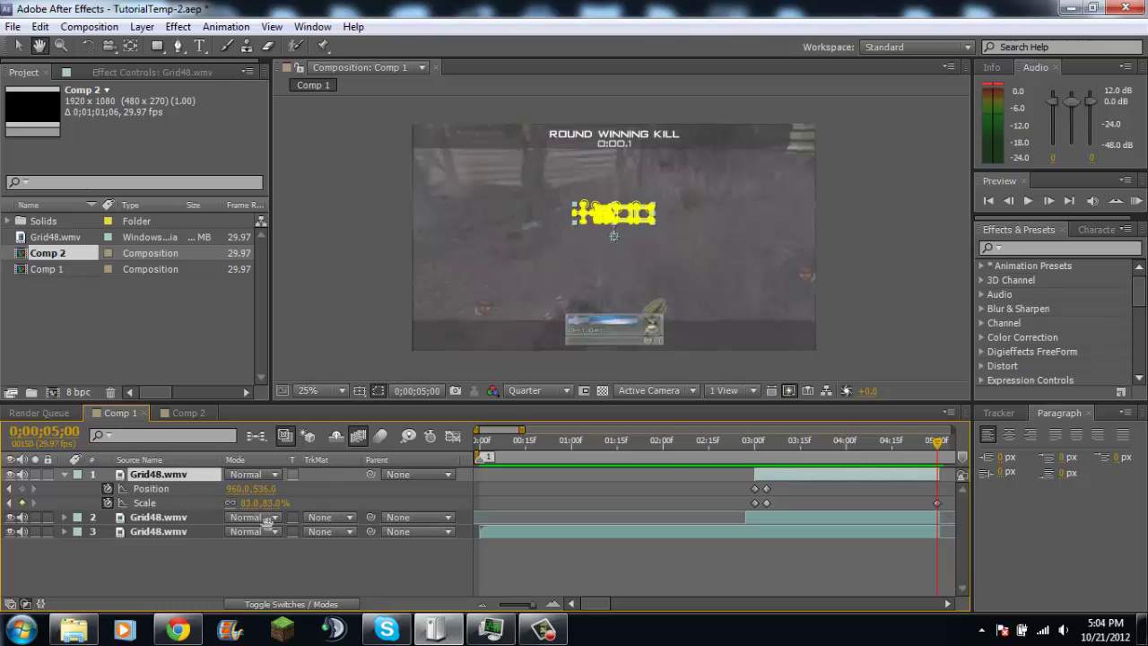
{"action": "left_click", "coordinate": [188, 412]}
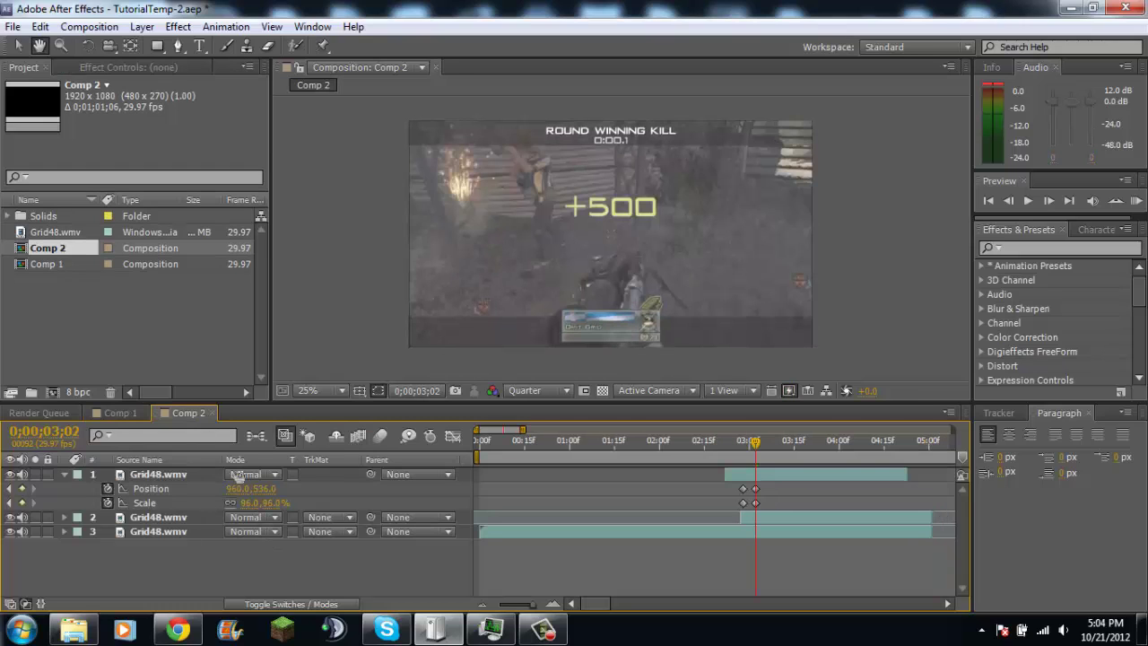
Add an 83% Scale keyframe at 0;00;04;22 and scrub back to 4;00 to check it.
{"action": "left_click", "coordinate": [909, 438]}
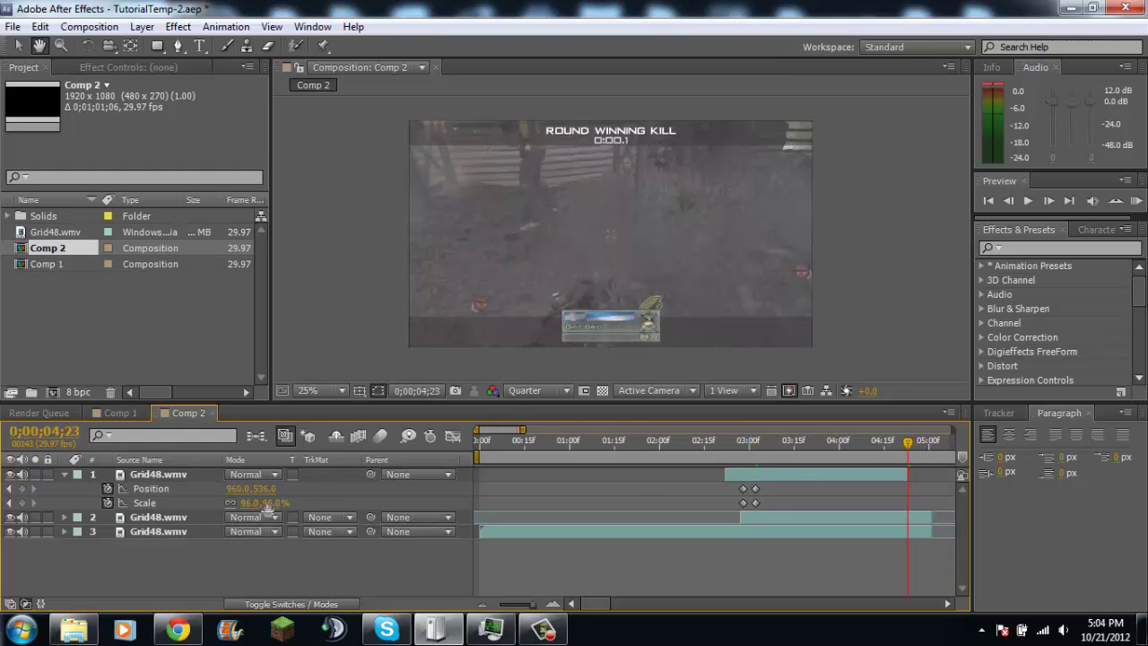
{"action": "key", "text": "v"}
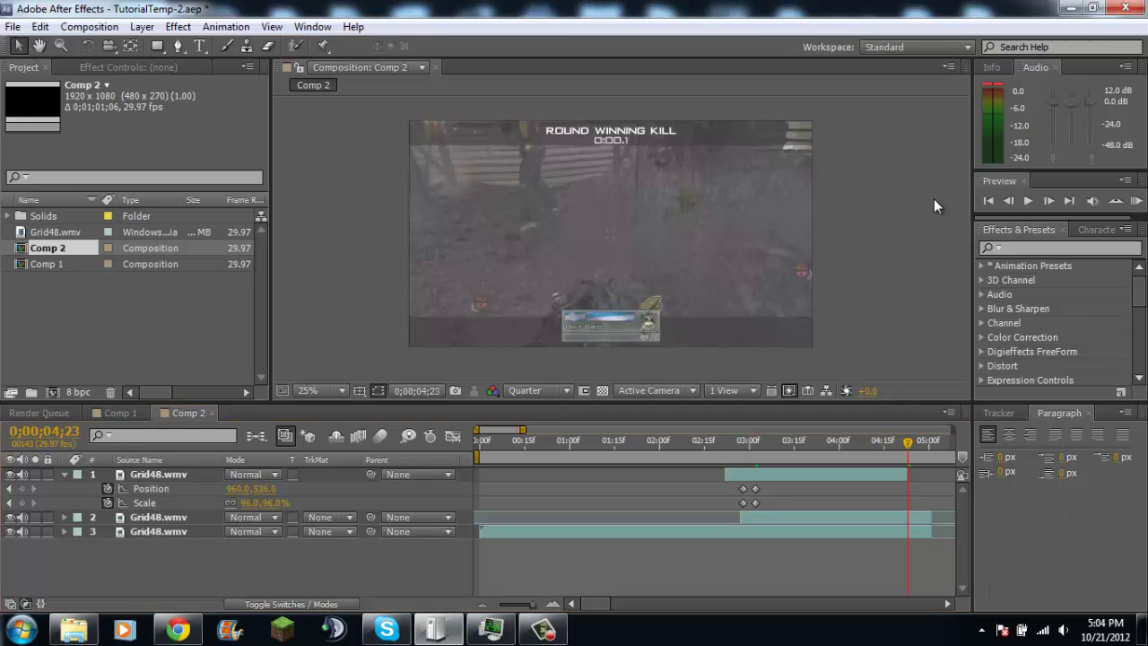
{"action": "left_click", "coordinate": [1006, 203]}
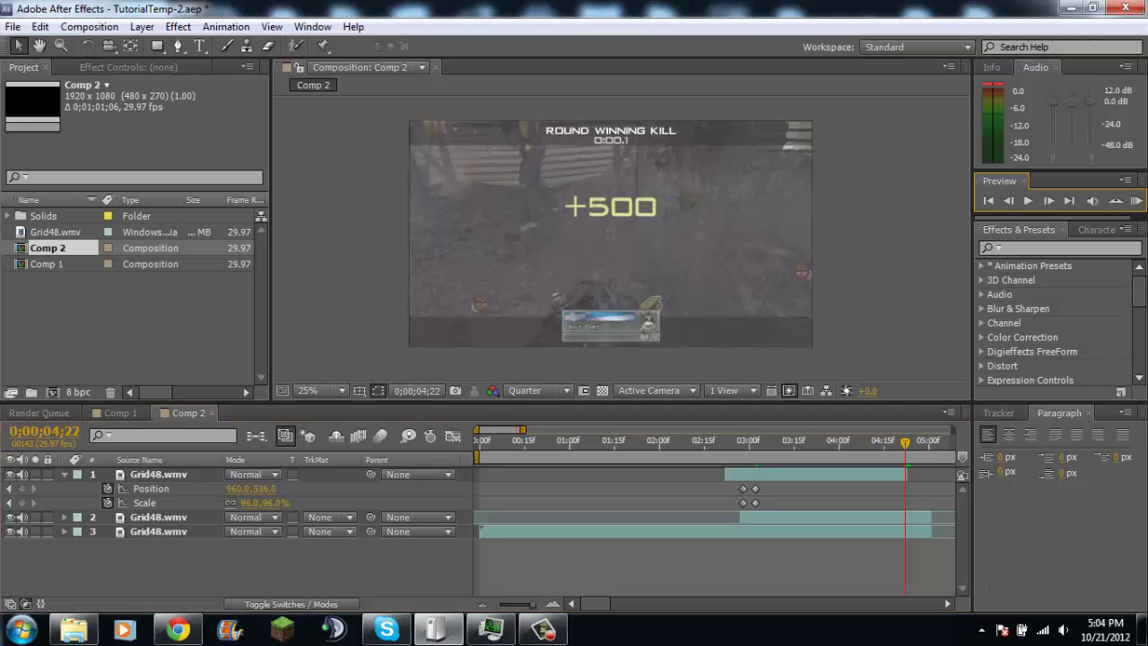
{"action": "left_click", "coordinate": [271, 503]}
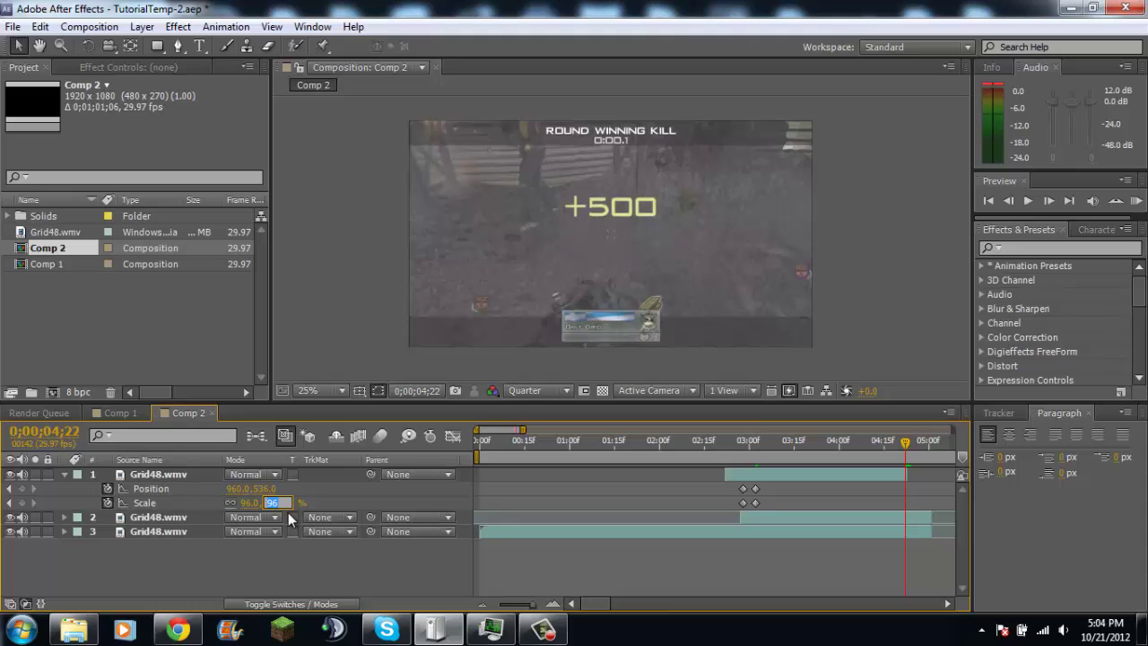
{"action": "type", "text": "83"}
{"action": "key", "text": "Return"}
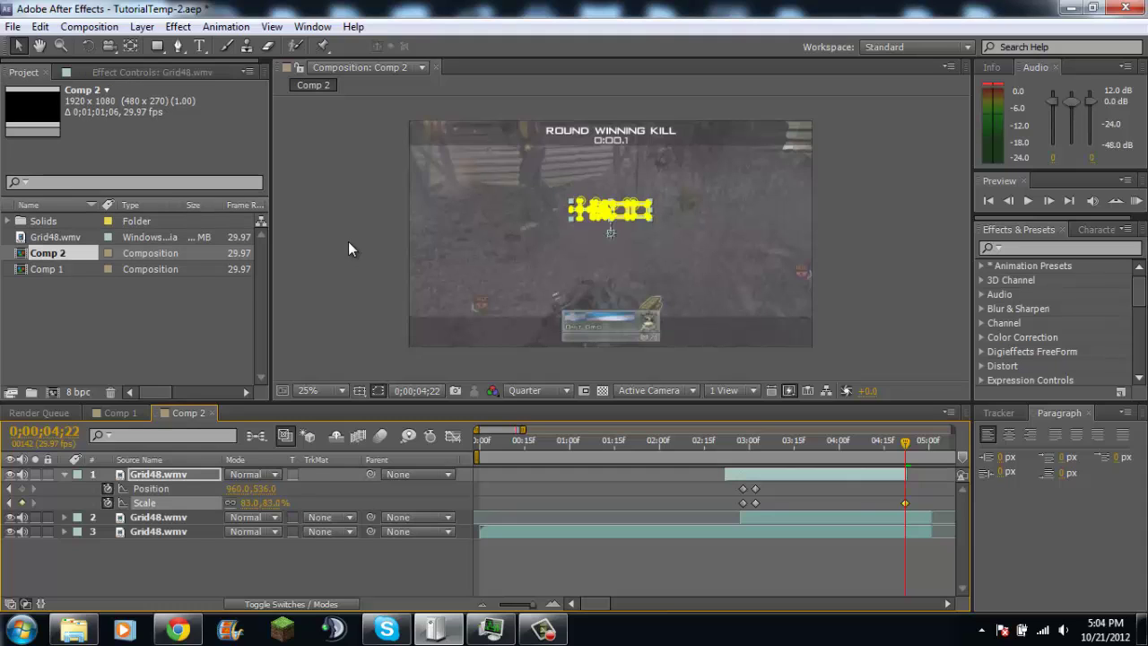
{"action": "left_click", "coordinate": [348, 241]}
{"action": "left_click_drag", "start_coordinate": [778, 446], "coordinate": [851, 456]}
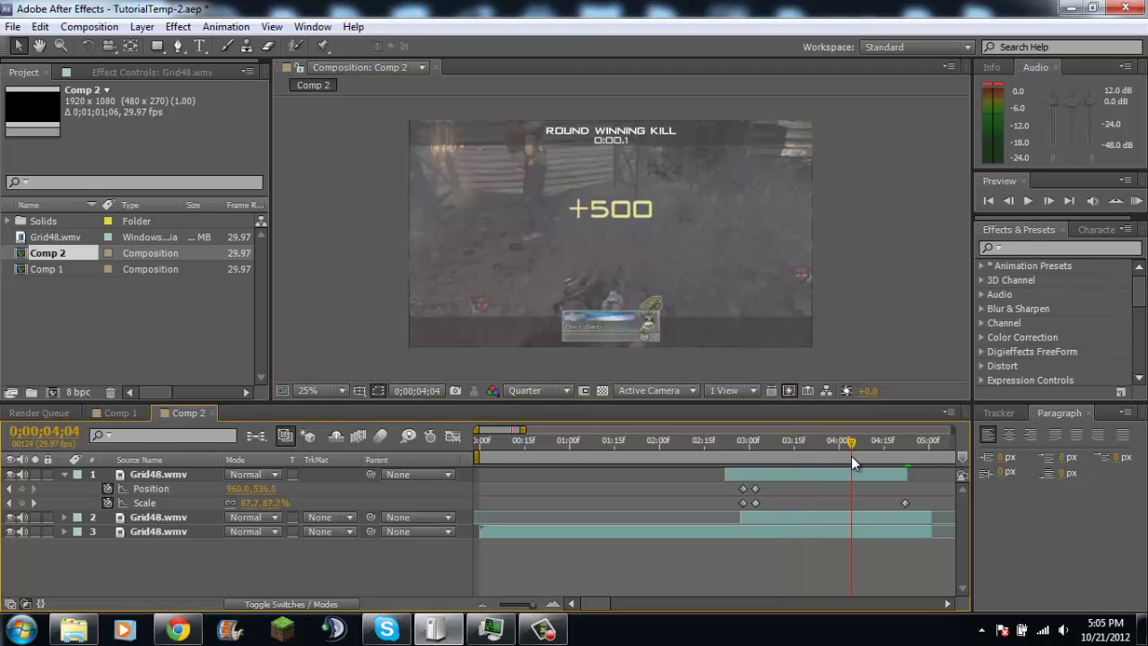
{"action": "left_click", "coordinate": [1135, 201]}
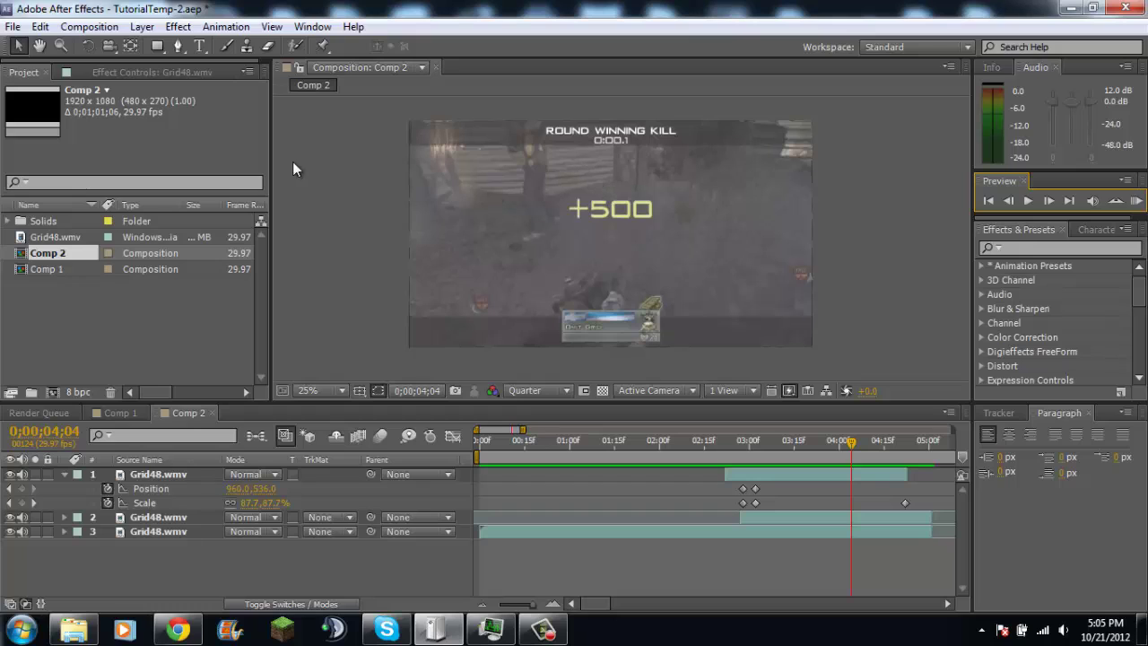
{"action": "left_click", "coordinate": [349, 167]}
{"action": "left_click", "coordinate": [186, 158]}
{"action": "left_click", "coordinate": [148, 72]}
{"action": "left_click", "coordinate": [24, 72]}
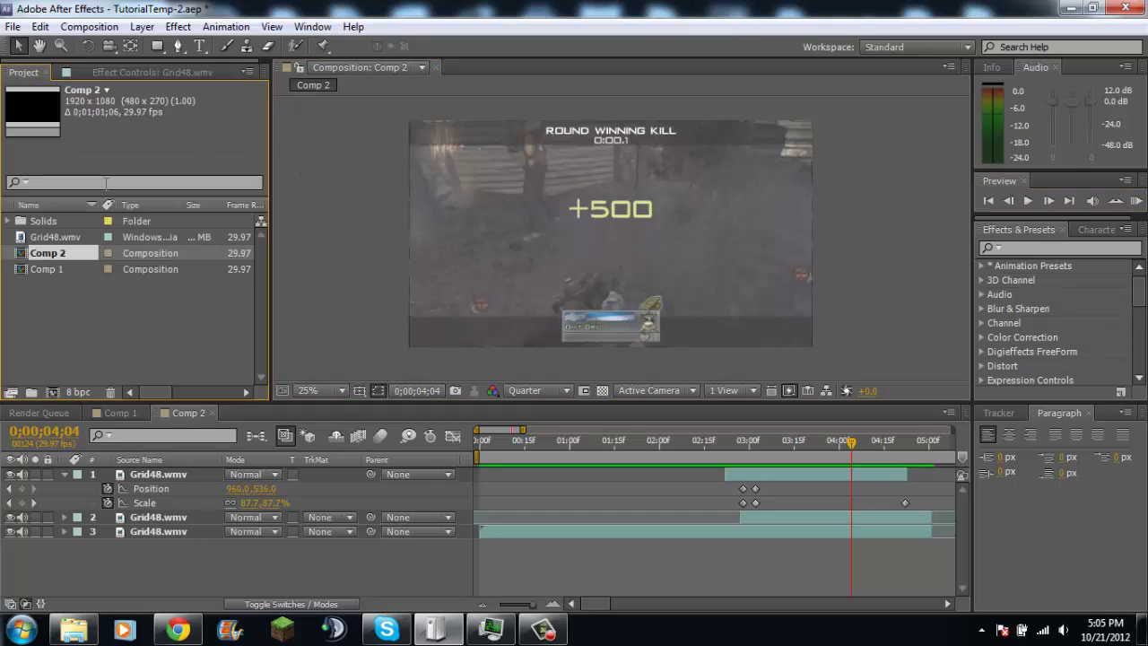
{"action": "left_click", "coordinate": [335, 183]}
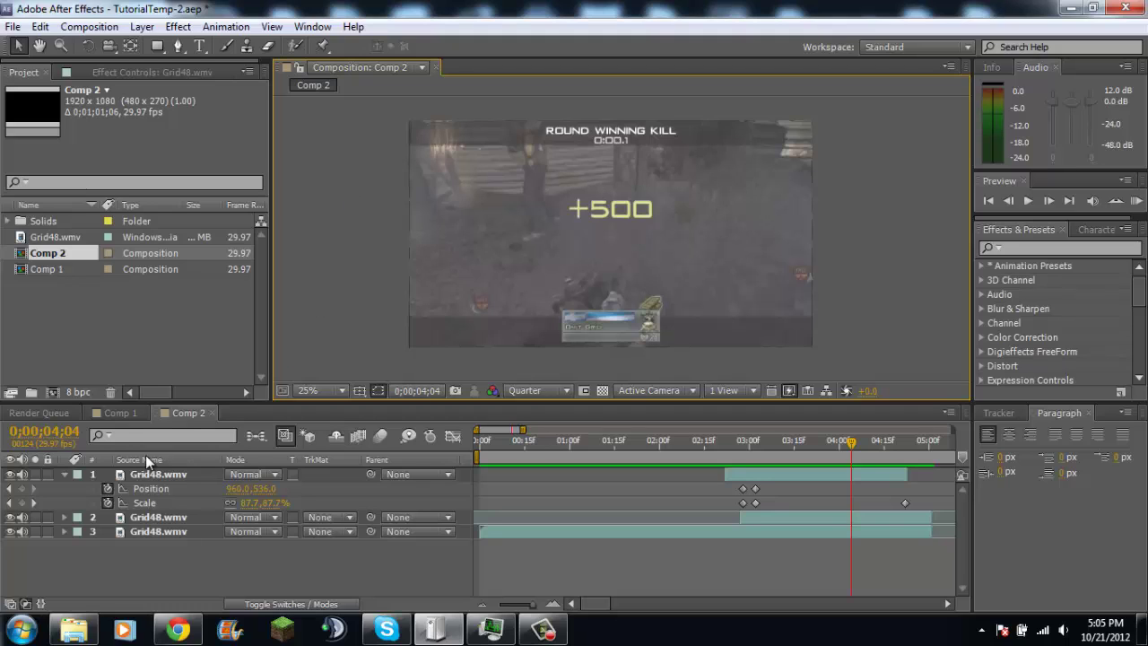
{"action": "left_click", "coordinate": [126, 413]}
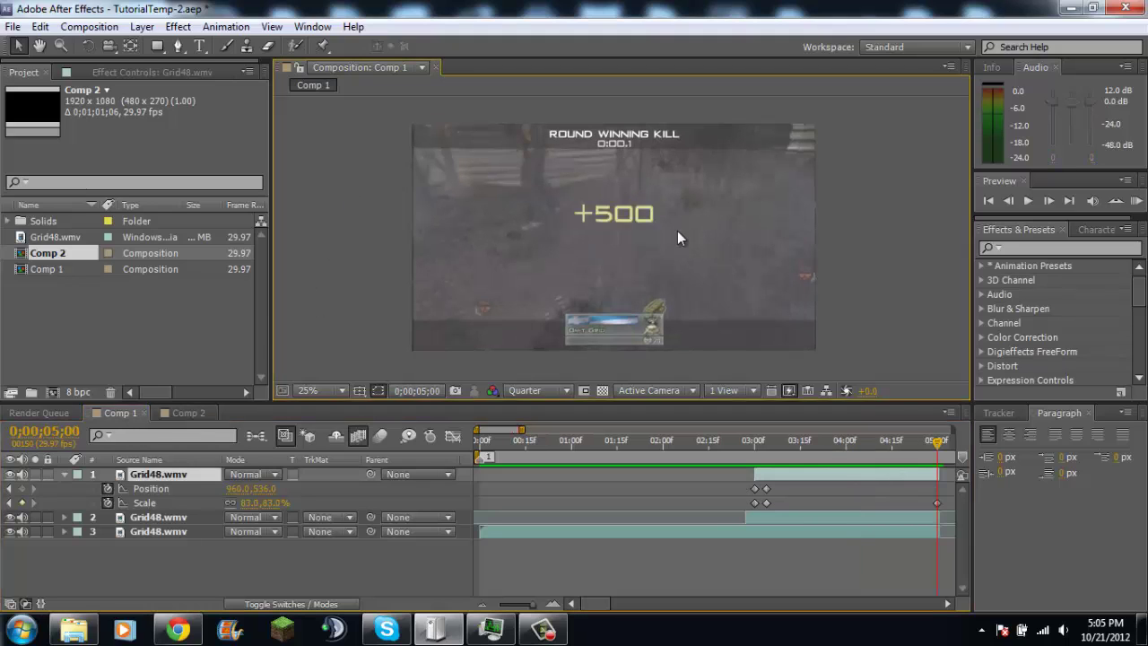
{"action": "left_click", "coordinate": [1136, 201]}
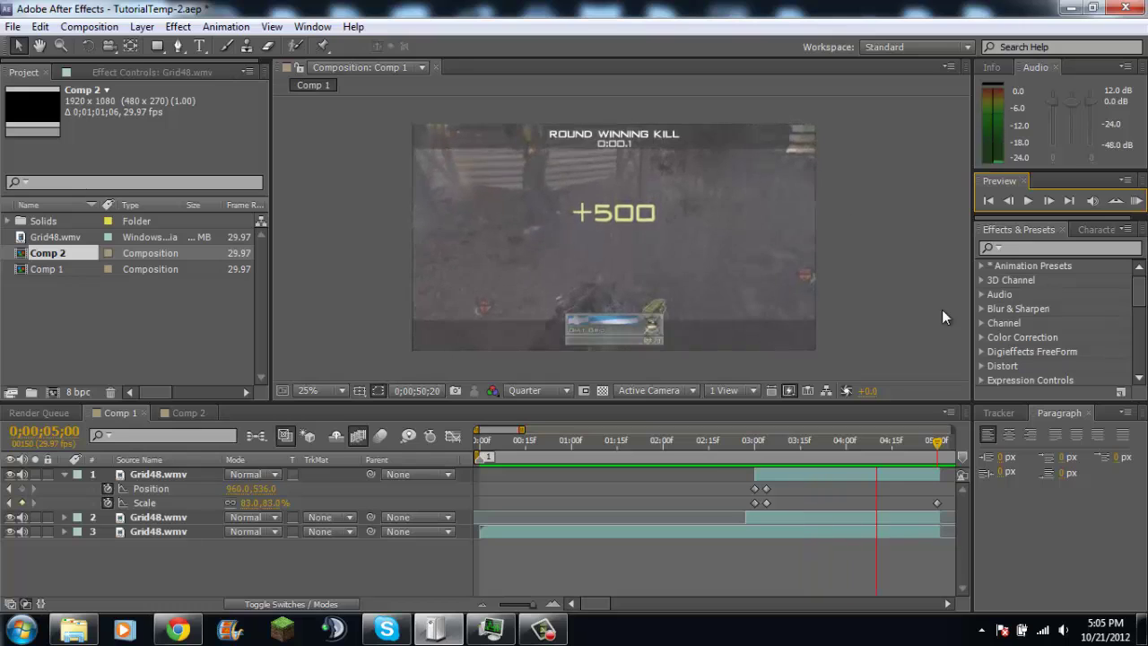
{"action": "left_click", "coordinate": [185, 413]}
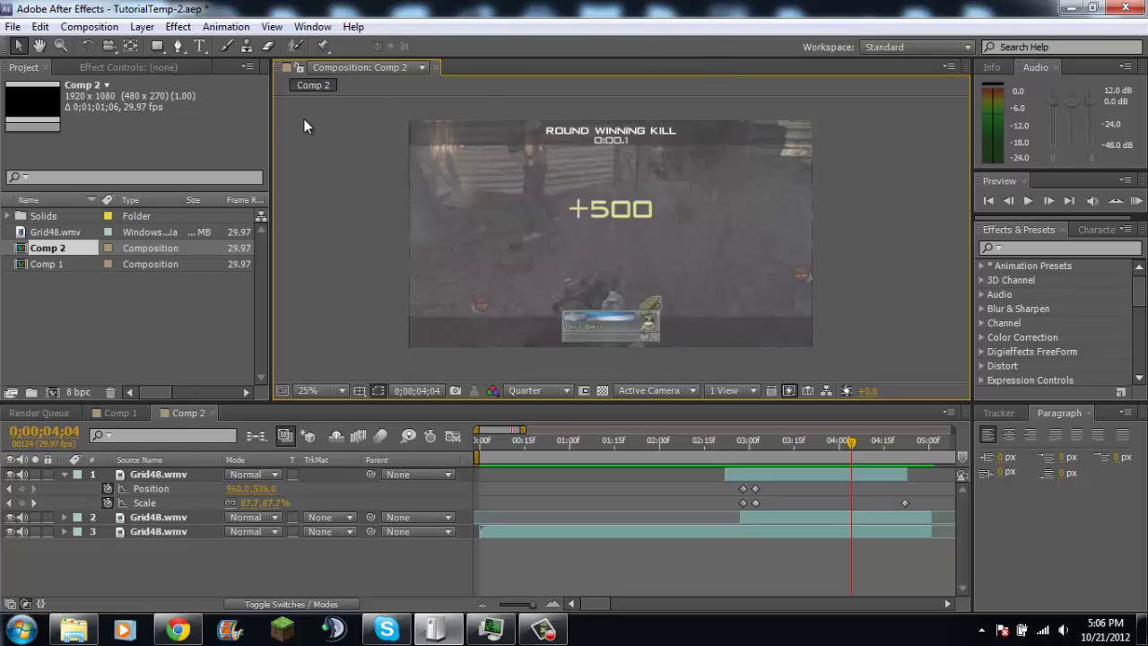
{"action": "left_click", "coordinate": [220, 121]}
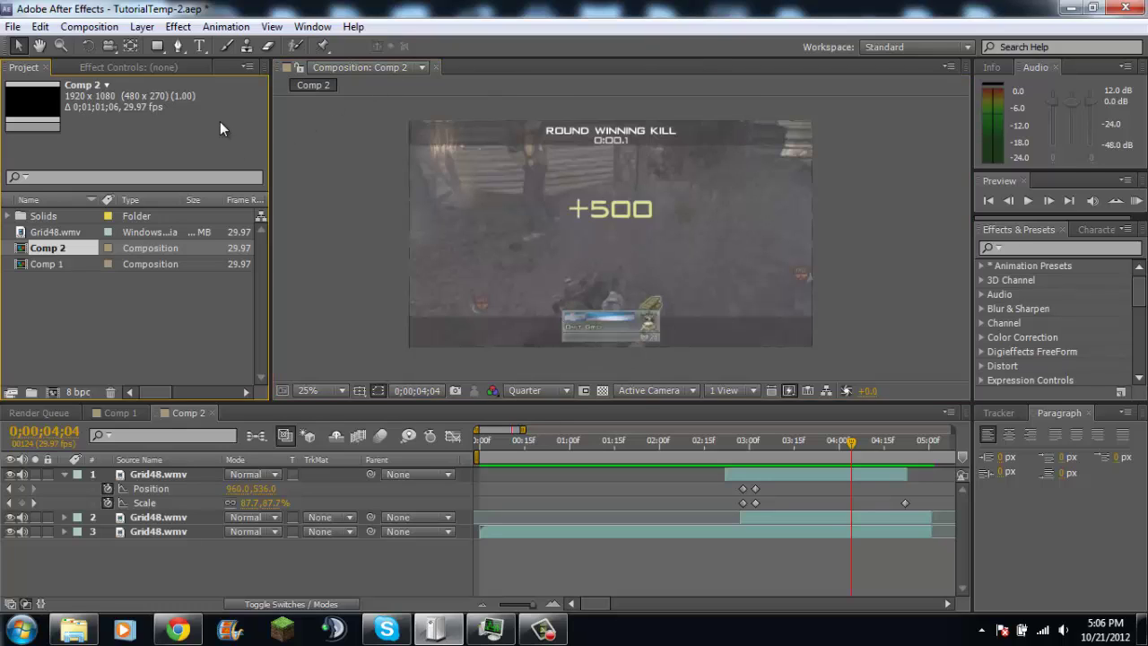
{"action": "left_click", "coordinate": [186, 68]}
{"action": "left_click", "coordinate": [27, 67]}
{"action": "left_click", "coordinate": [353, 198]}
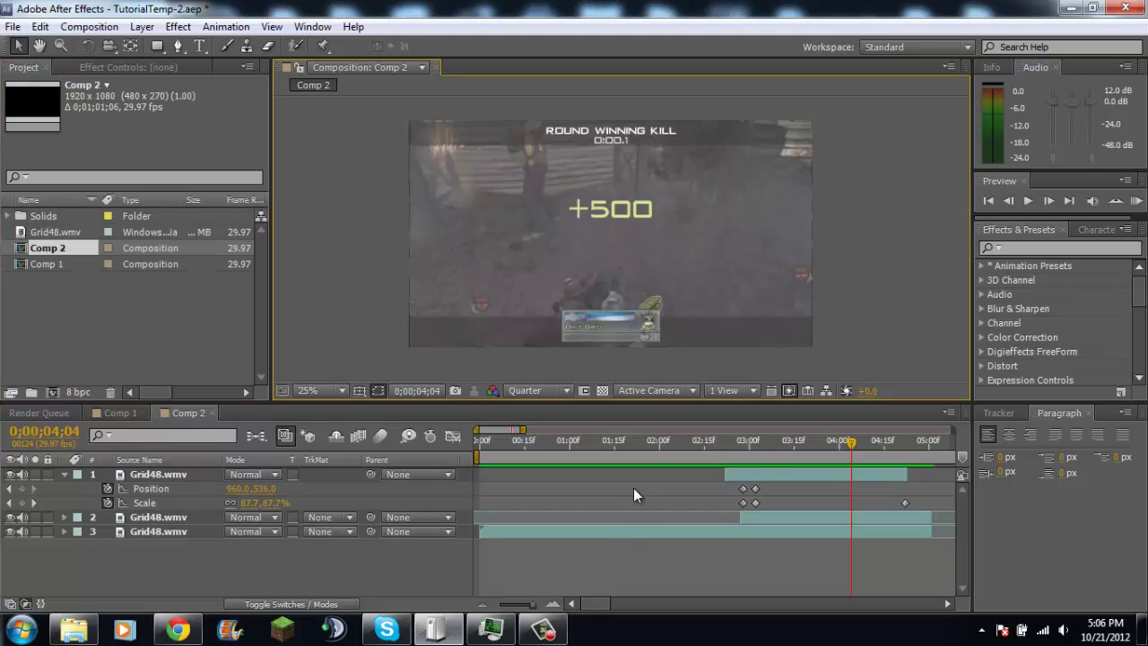